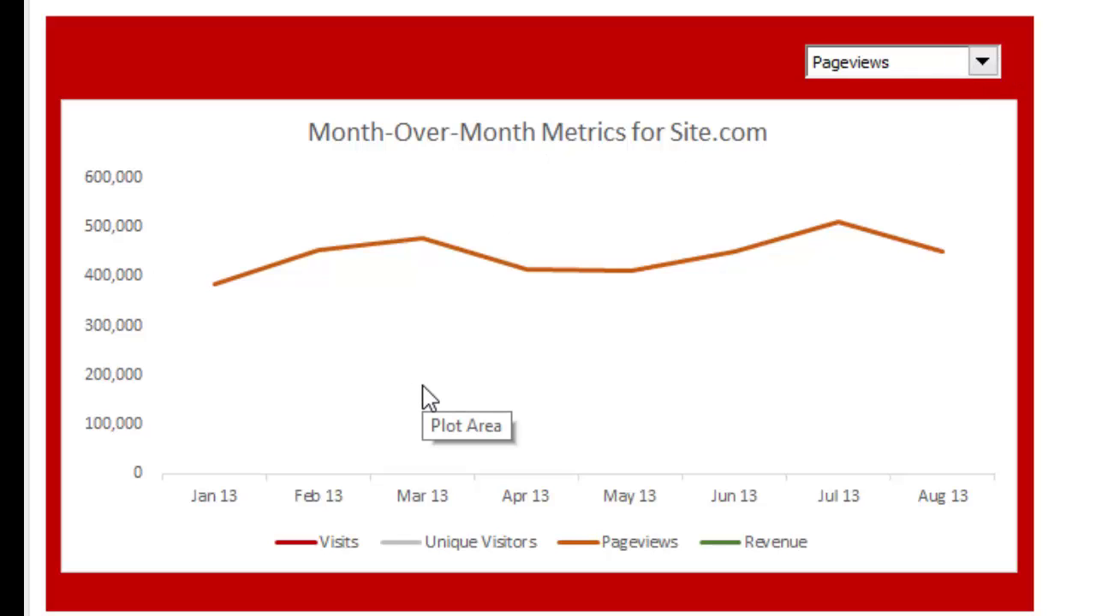
# Switch the finished chart's metric through Visits, Unique Visitors, Pageviews and Revenue to see how the plotted line changes
pyautogui.click(983, 63)
pyautogui.click(930, 89)
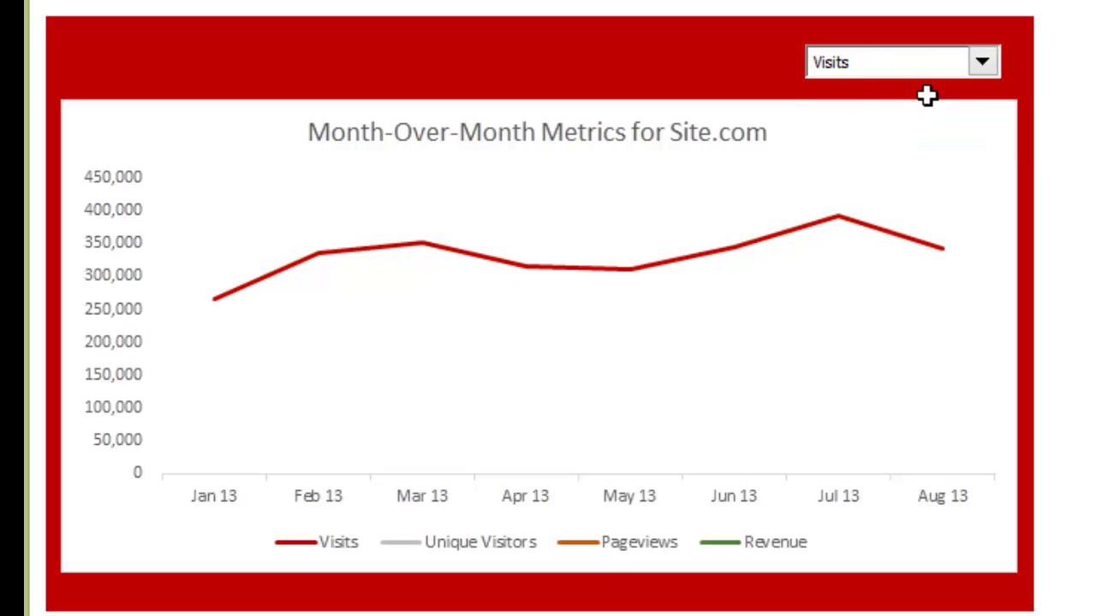
pyautogui.click(983, 64)
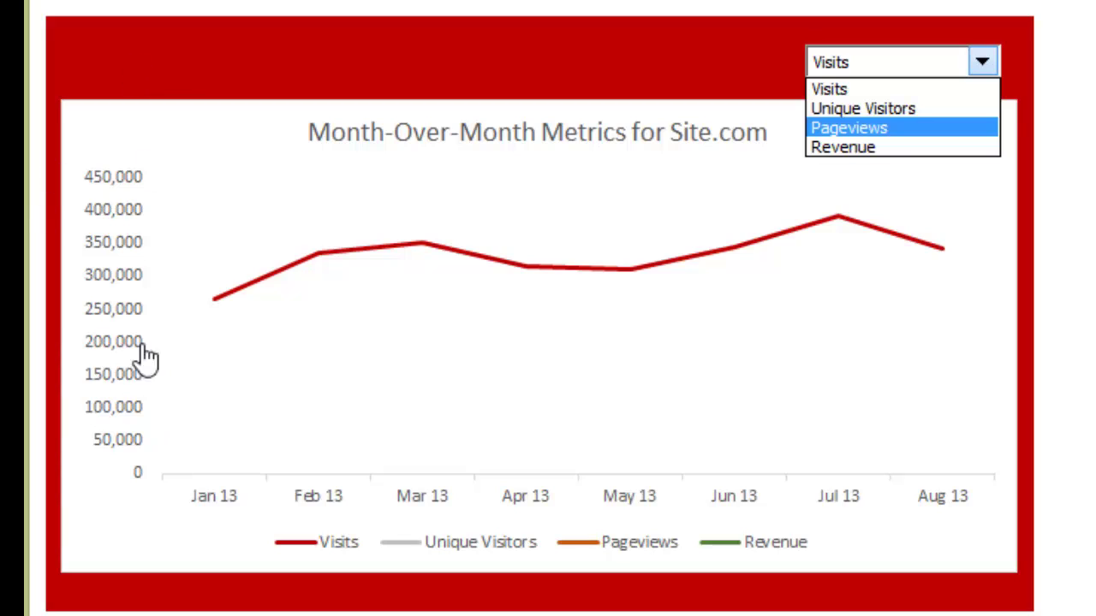
pyautogui.click(885, 109)
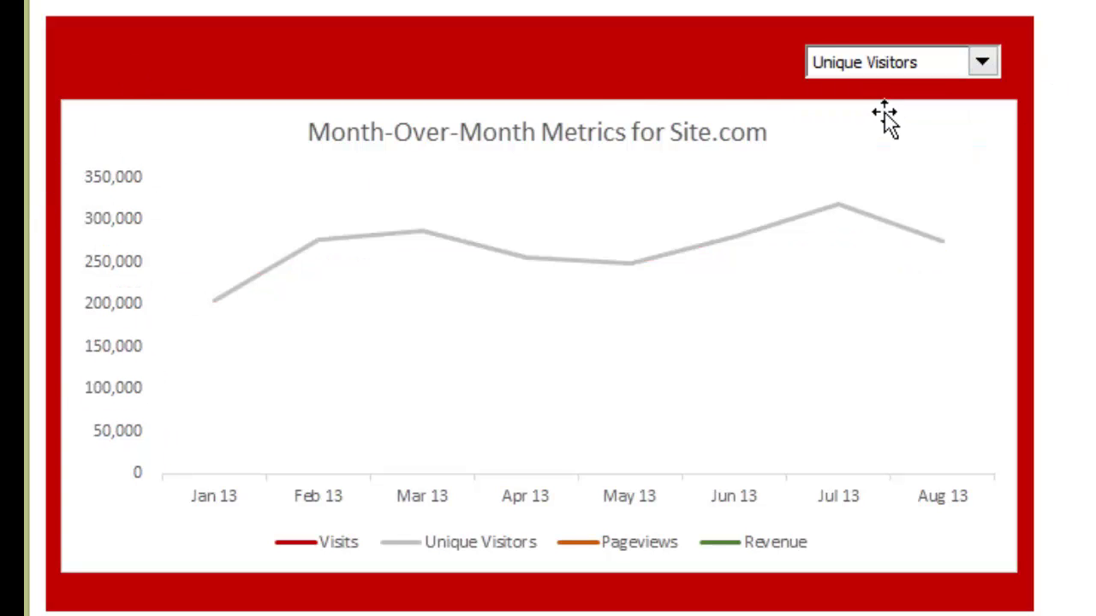
pyautogui.click(979, 65)
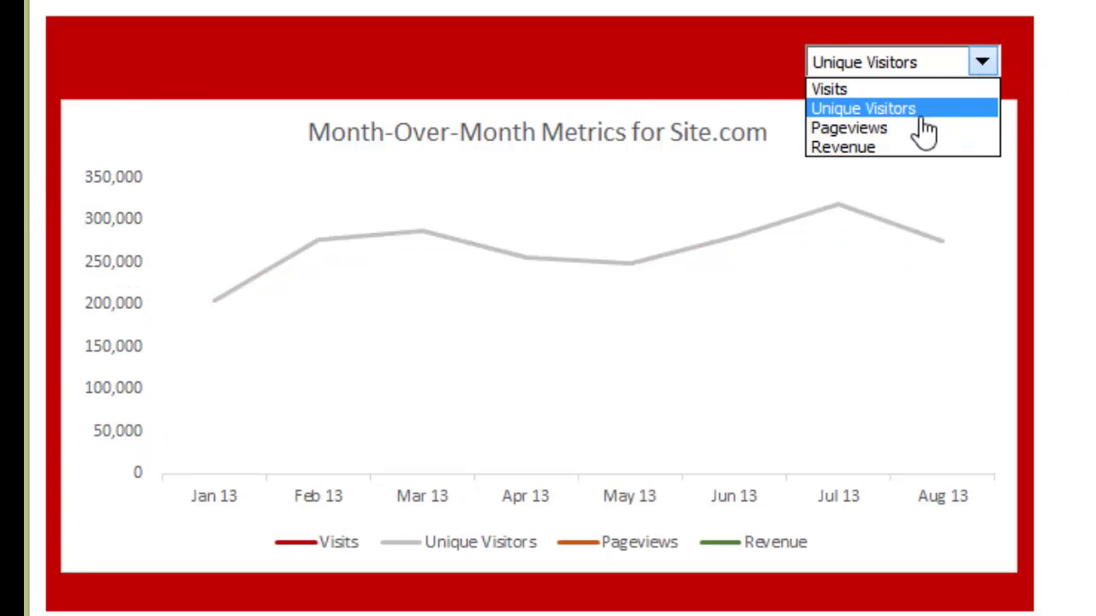
pyautogui.click(925, 128)
pyautogui.click(982, 64)
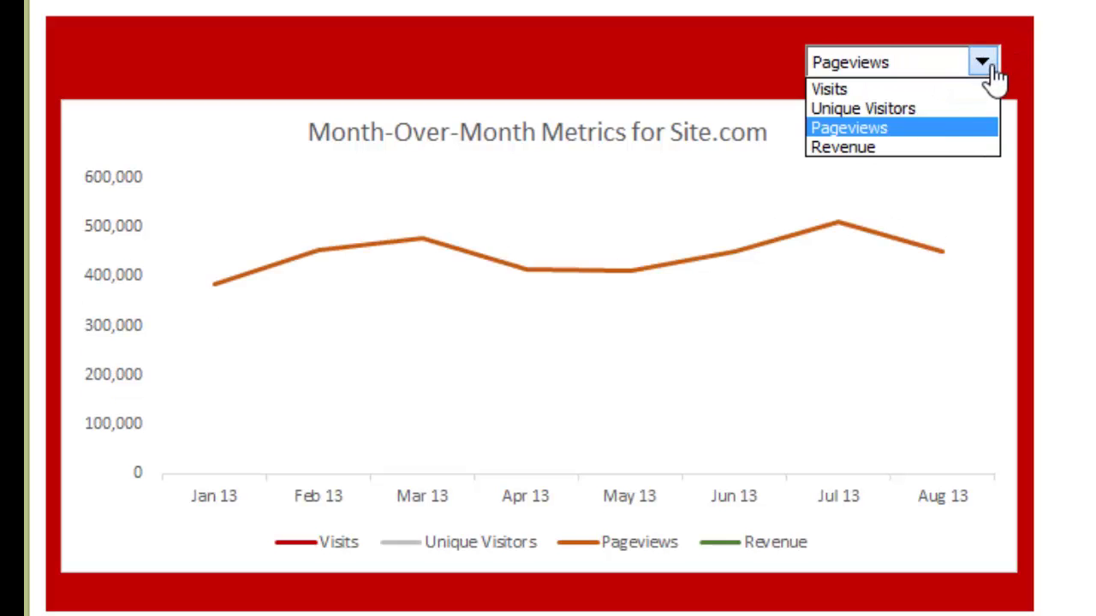
pyautogui.click(913, 147)
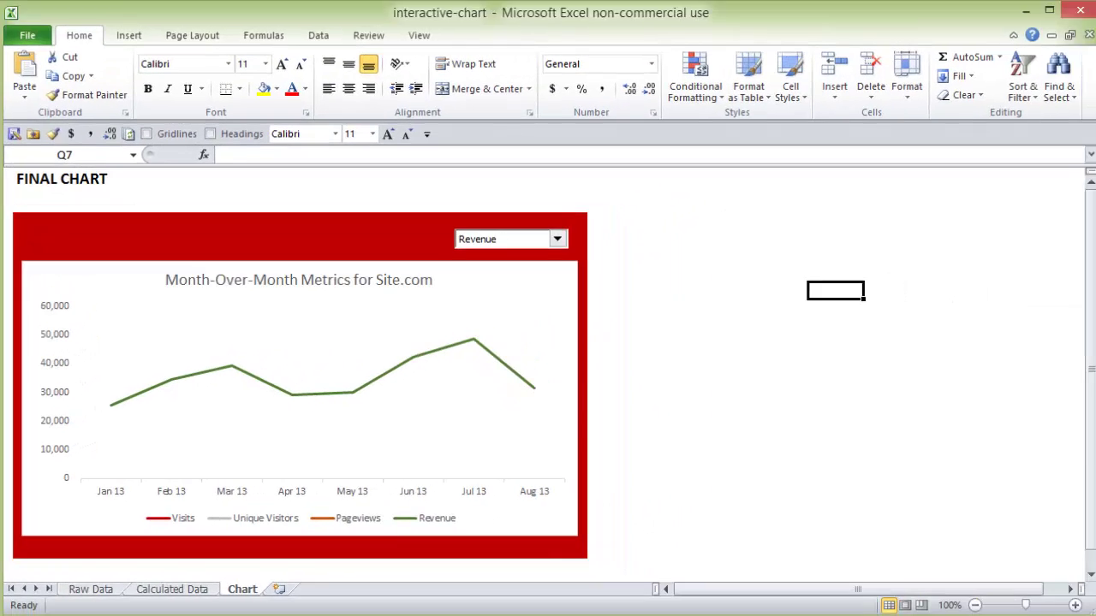
# Switch to the interactive-chart-demo workbook and inspect the number format of the first Month cell, C7, on Raw Data
pyautogui.moveTo(189, 612)
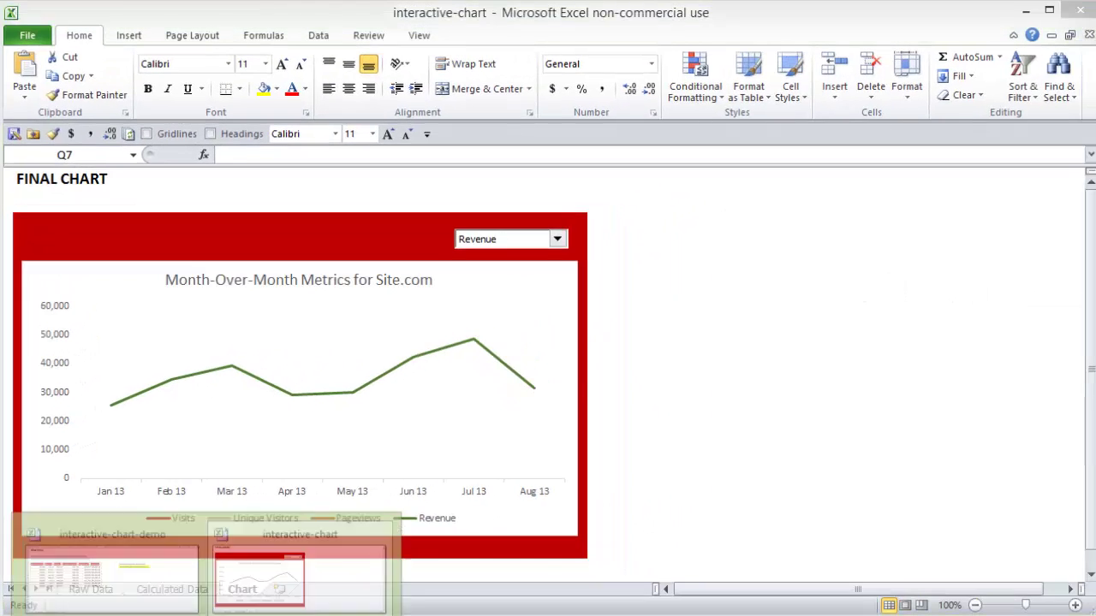
pyautogui.click(146, 563)
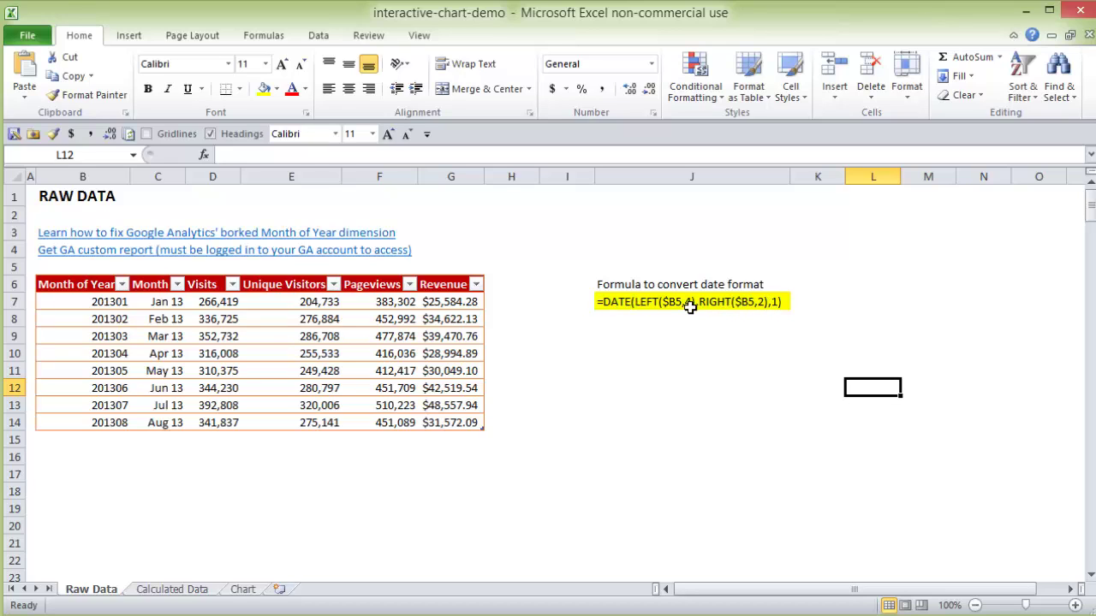
pyautogui.click(167, 306)
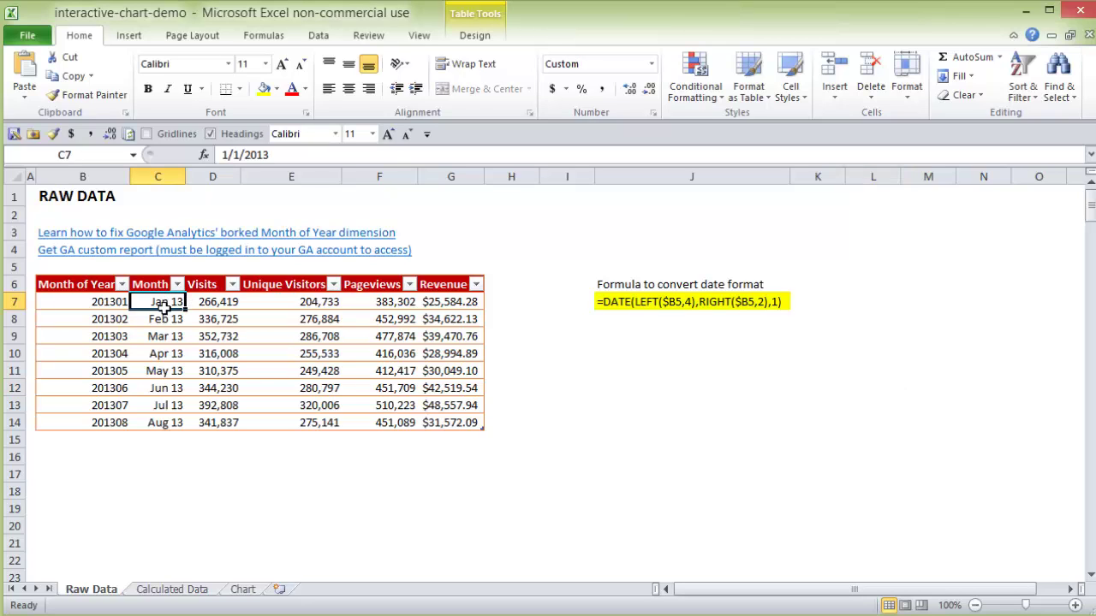
pyautogui.hotkey('ctrl', '1')
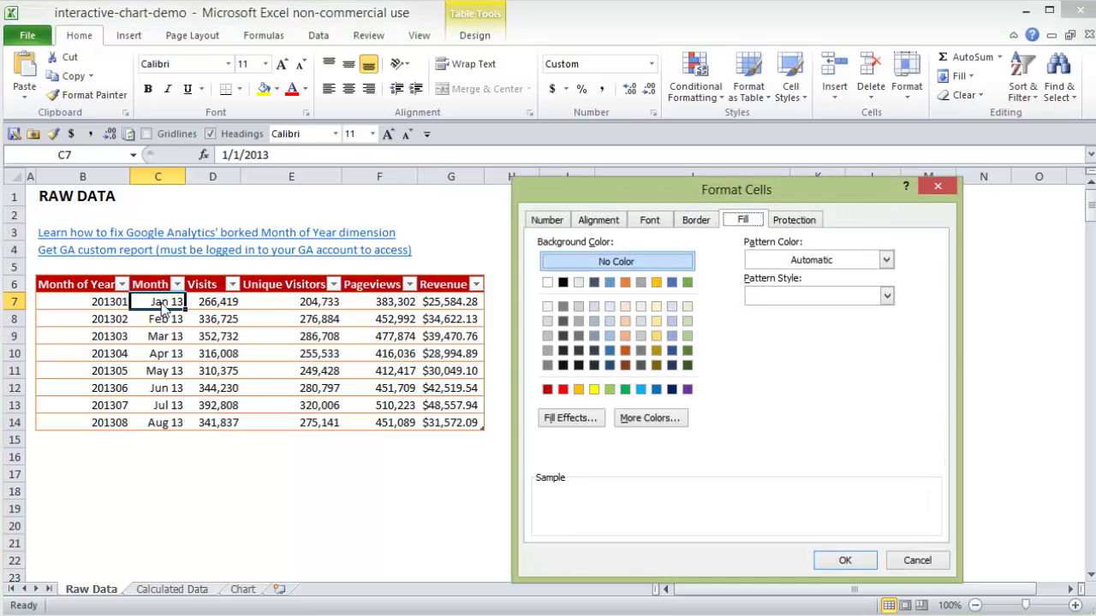
pyautogui.click(553, 222)
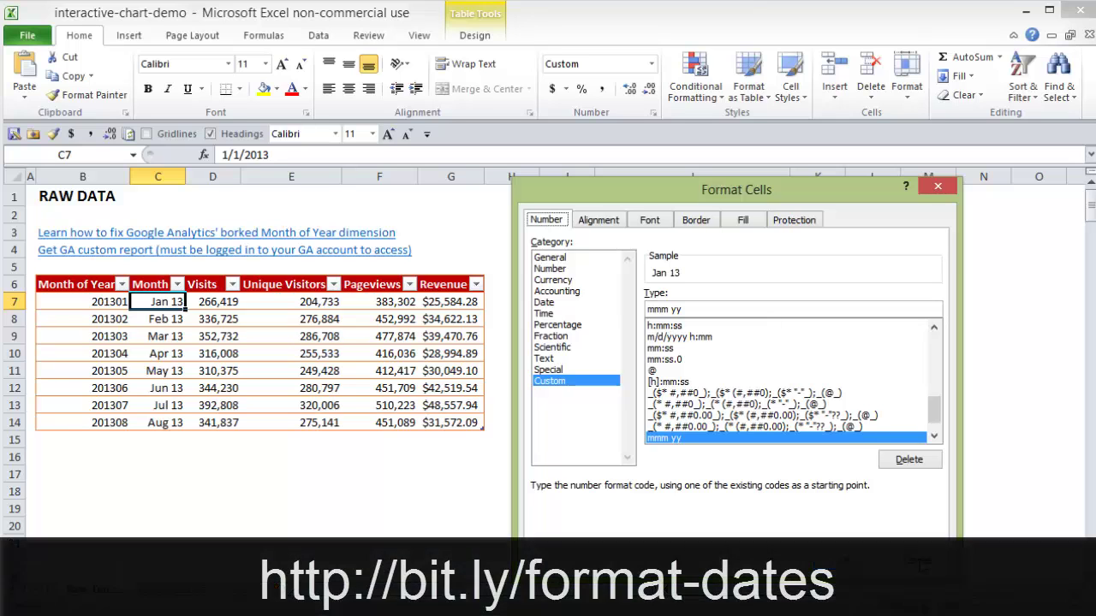
pyautogui.click(907, 589)
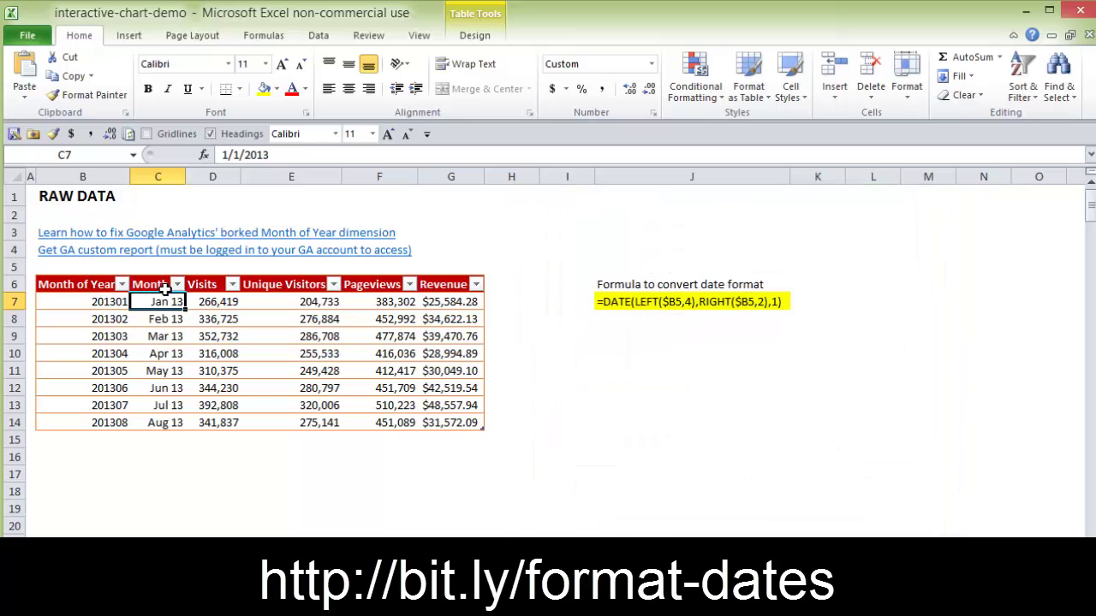
# Select the Month through Revenue data in C6:G14 on Raw Data and compare it with the Calculated Data sheet
pyautogui.click(163, 290)
pyautogui.moveTo(163, 289); pyautogui.dragTo(446, 425)
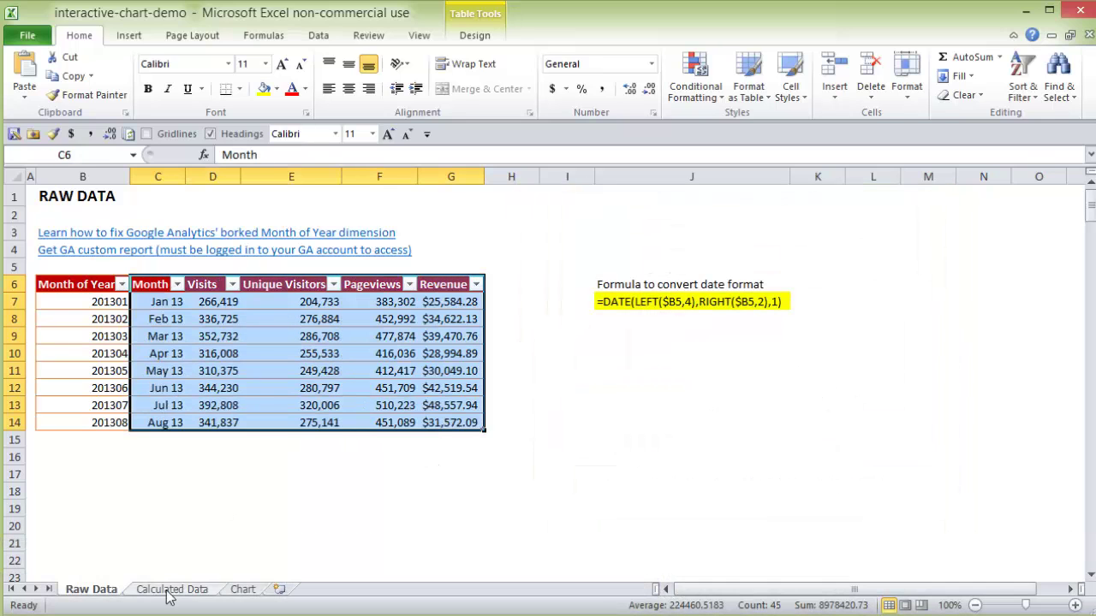
pyautogui.click(171, 590)
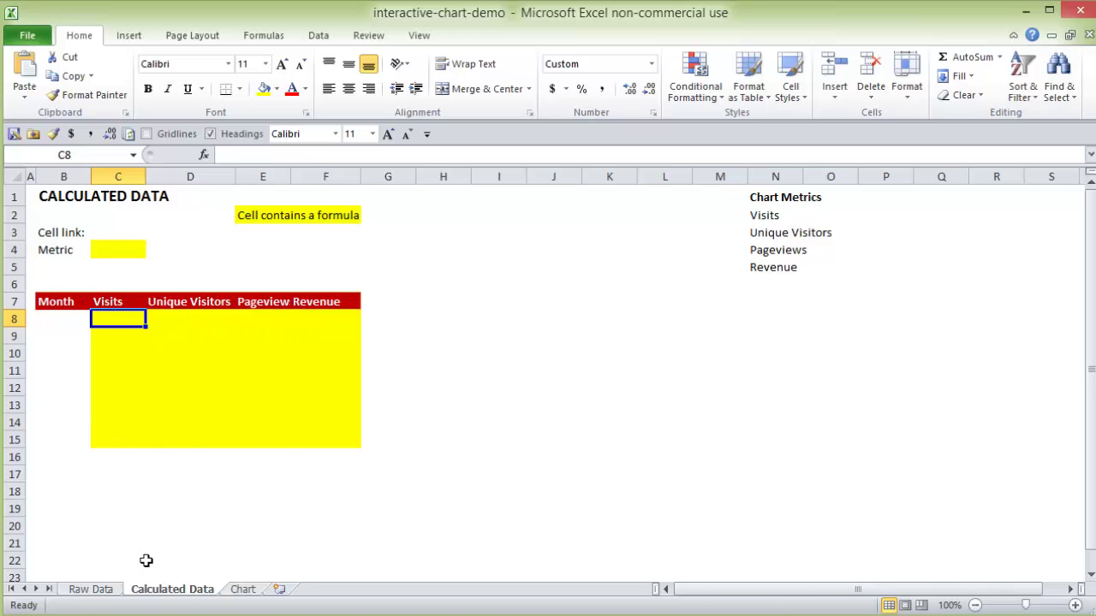
pyautogui.click(96, 590)
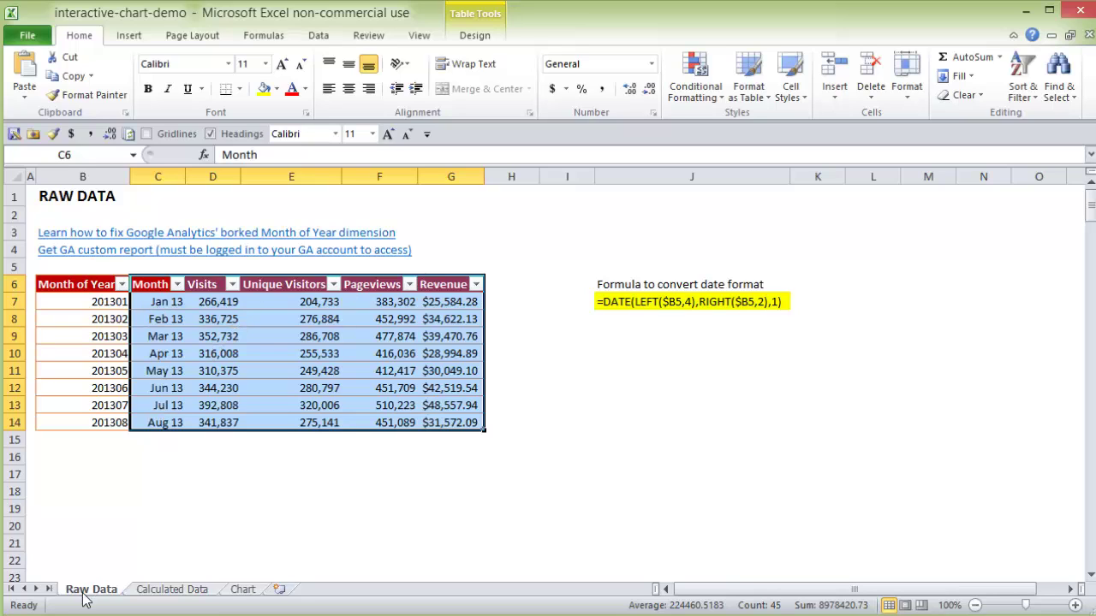
pyautogui.click(169, 590)
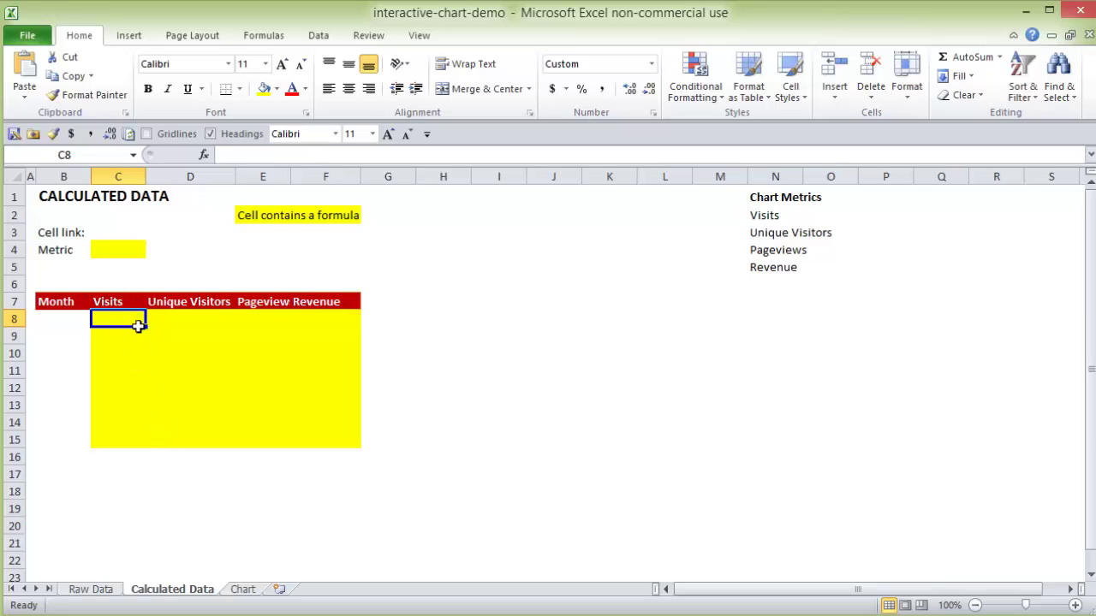
# Look at the Chart sheet and select the Chart Metrics entries in N2:N5 on Calculated Data
pyautogui.click(245, 590)
pyautogui.click(173, 590)
pyautogui.click(779, 220)
pyautogui.hotkey('ctrl', 'shift', 'Down')
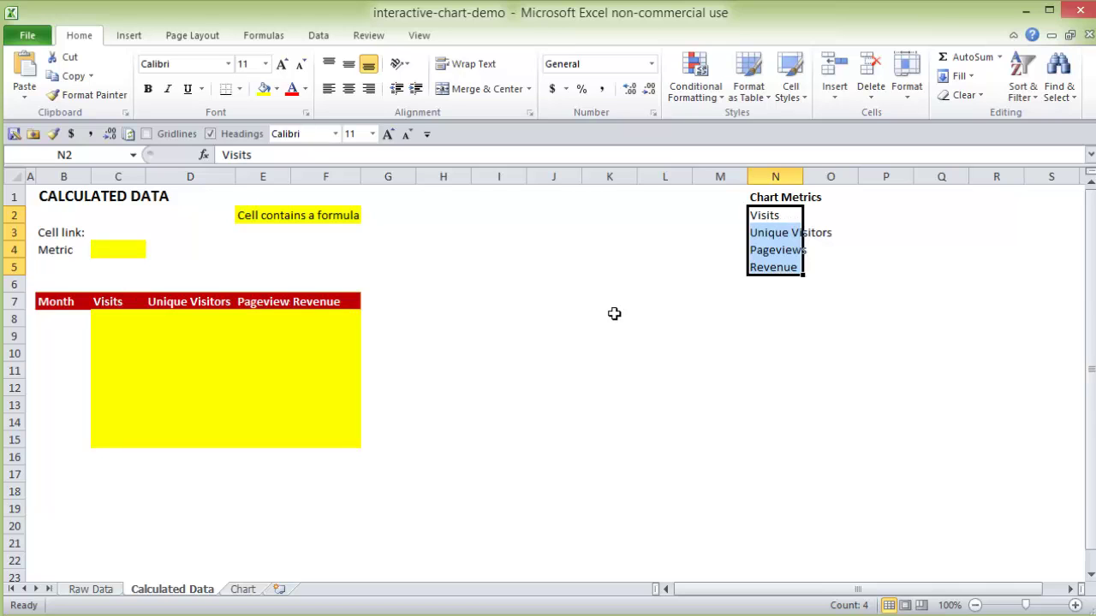
# Copy the Visits through Revenue headers from Raw Data and paste them transposed at P2 on Calculated Data
pyautogui.click(87, 591)
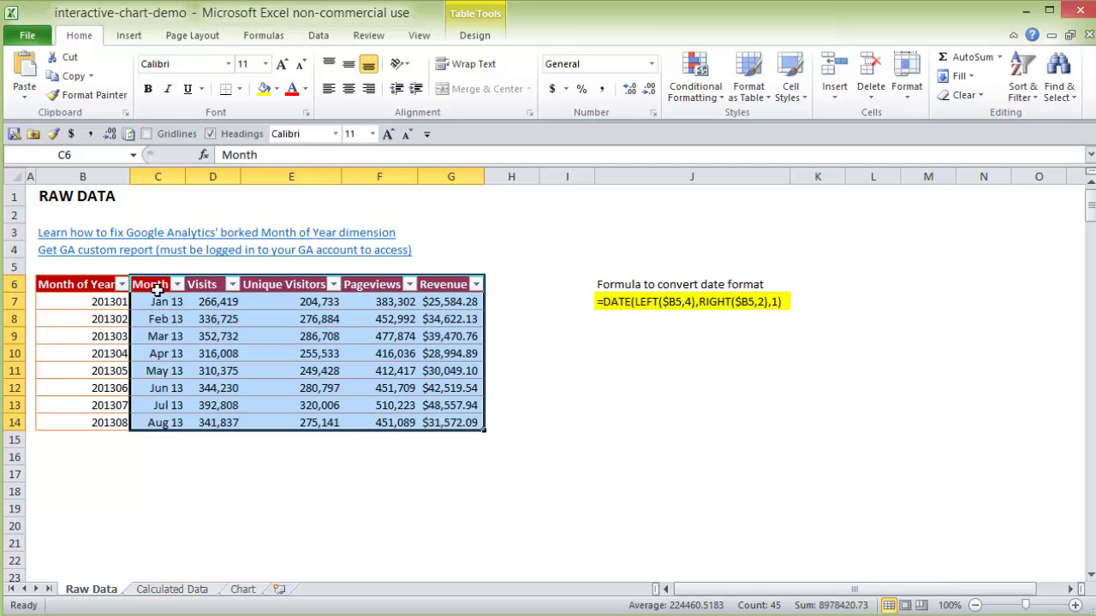
pyautogui.moveTo(210, 291); pyautogui.dragTo(453, 289)
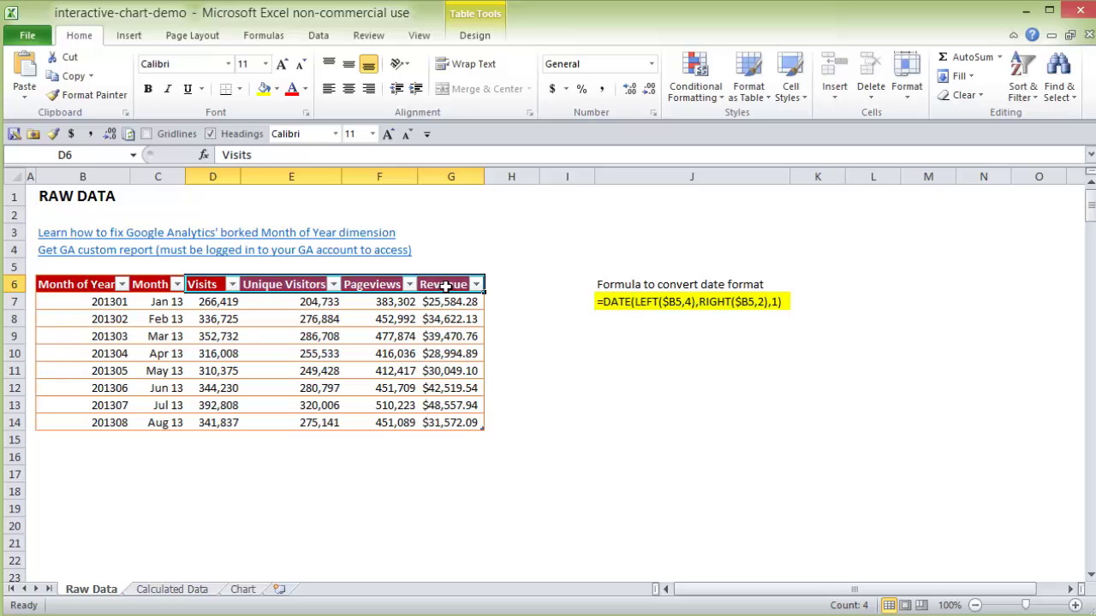
pyautogui.hotkey('ctrl', 'c')
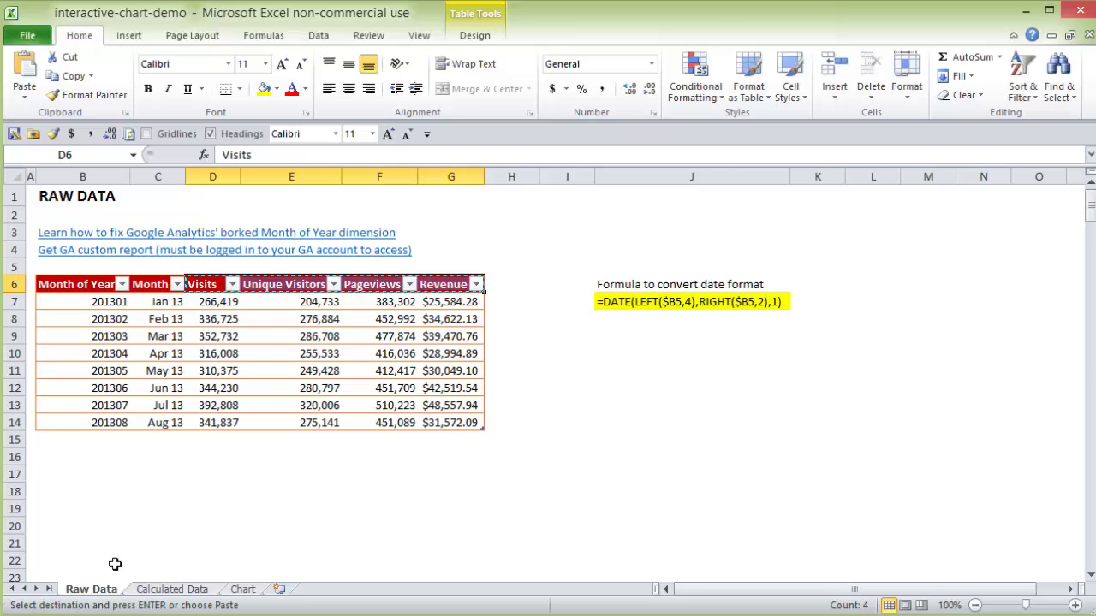
pyautogui.click(167, 589)
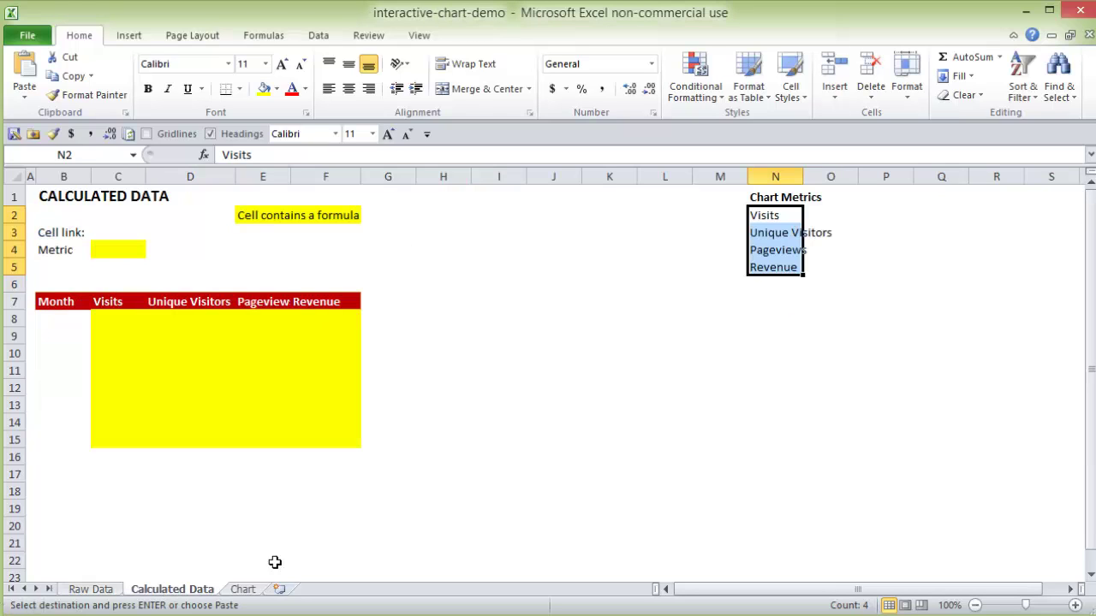
pyautogui.click(885, 215)
pyautogui.rightClick(879, 217)
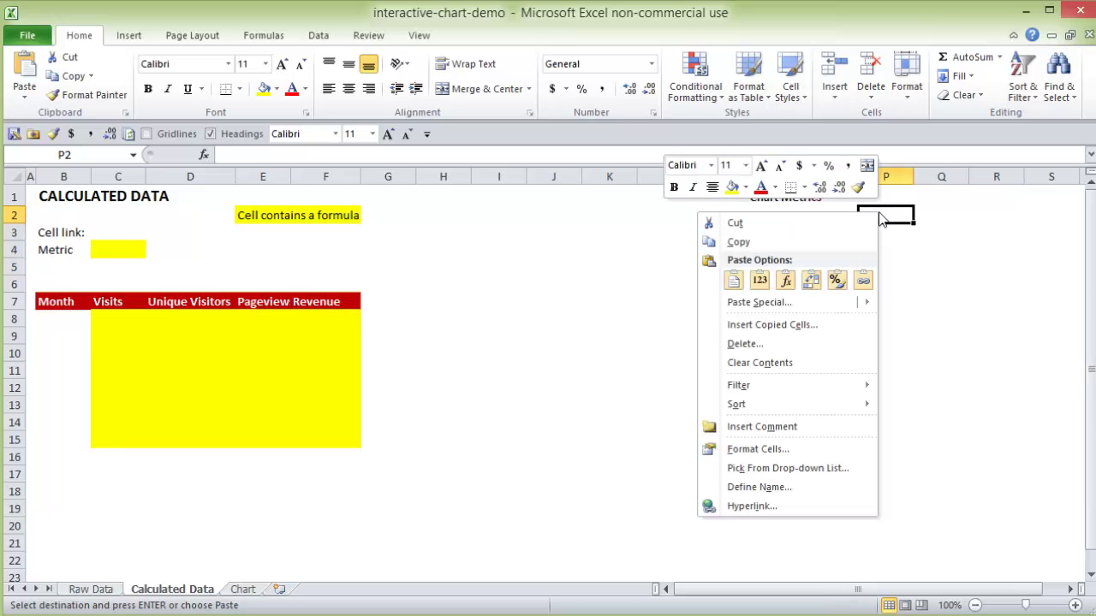
pyautogui.moveTo(801, 310)
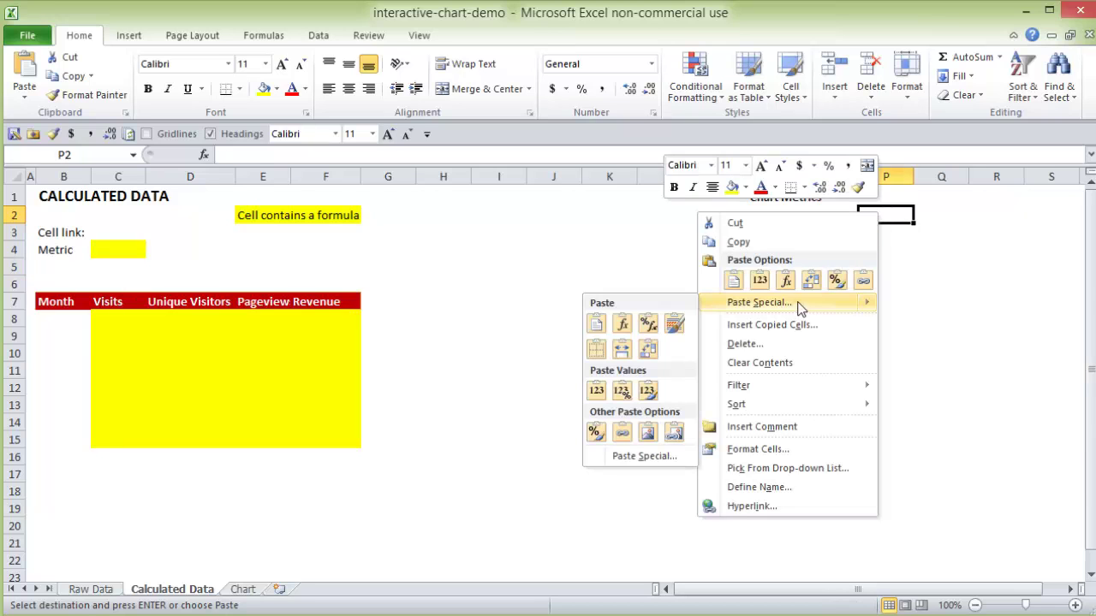
pyautogui.click(651, 454)
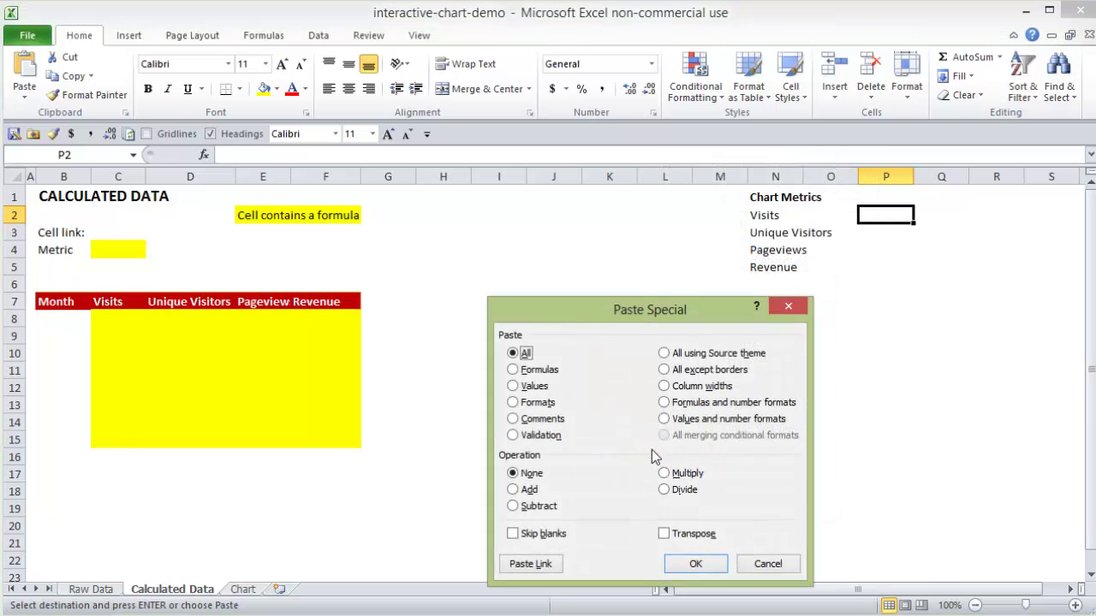
pyautogui.click(664, 534)
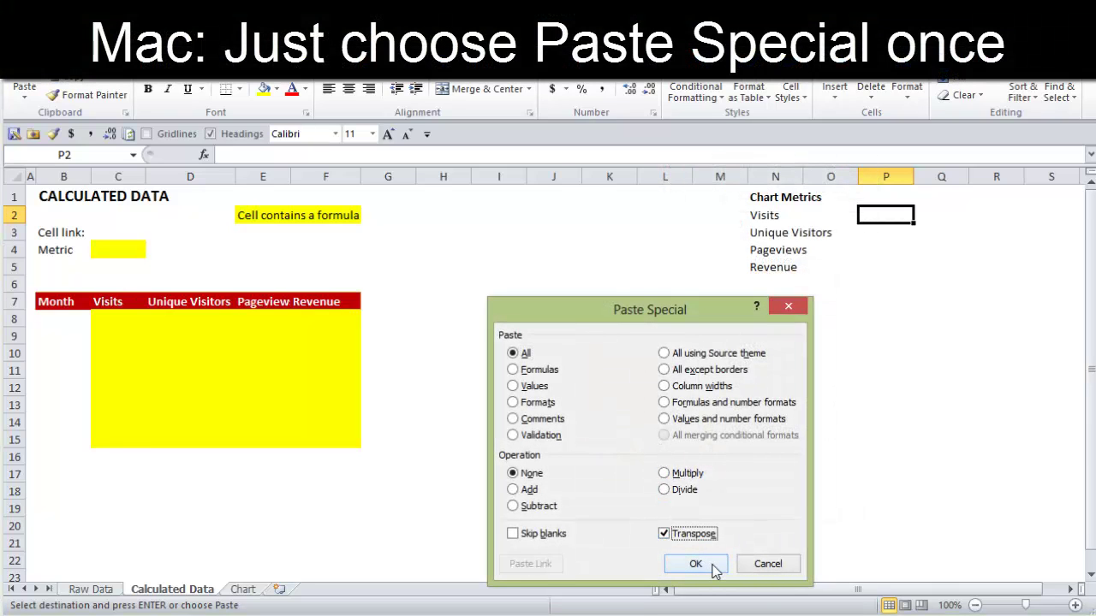
pyautogui.click(695, 564)
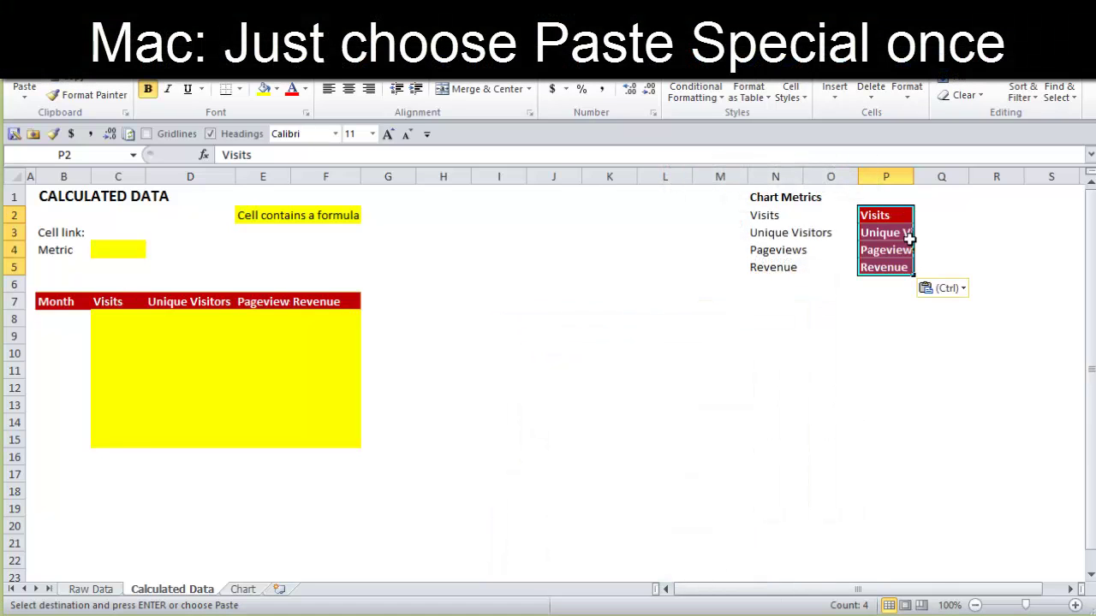
# Apply the plain formatting of empty cell P7 to the pasted metric names in P2:P5 with Format Painter
pyautogui.click(909, 296)
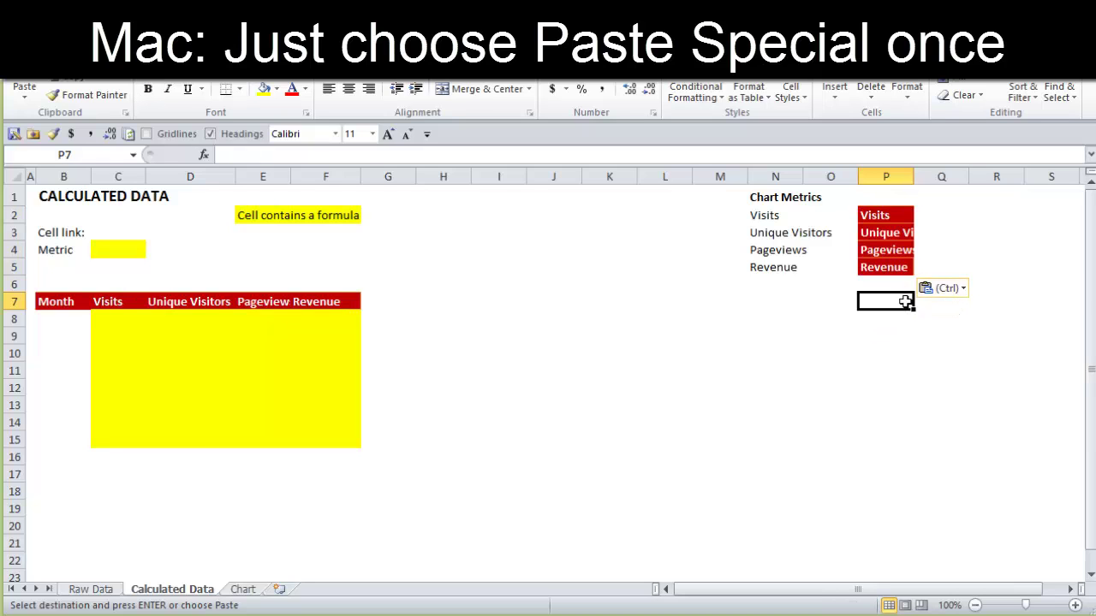
pyautogui.click(89, 94)
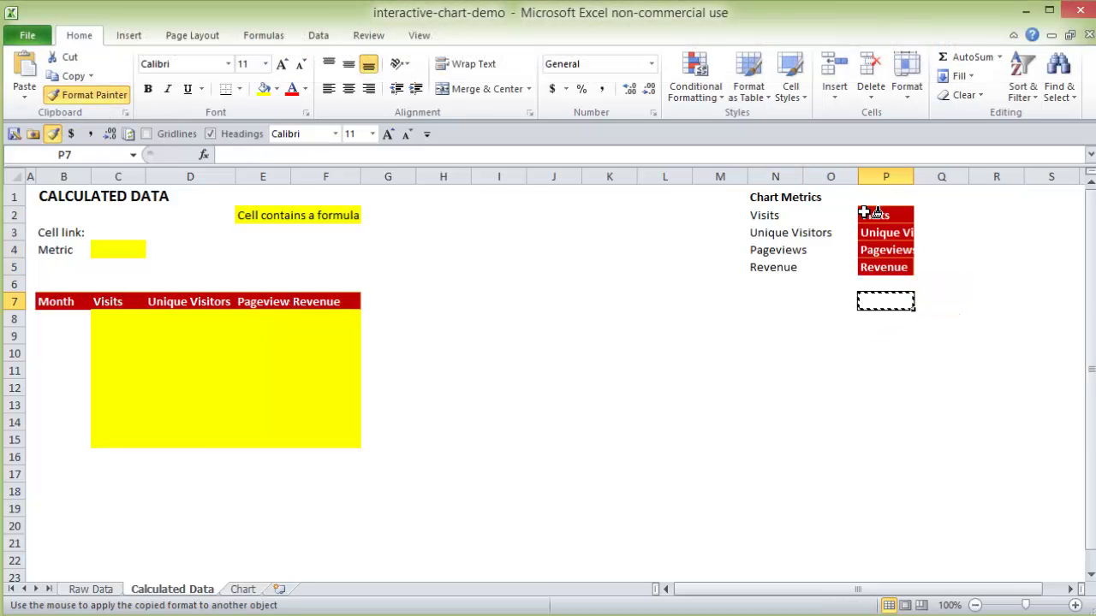
pyautogui.moveTo(882, 215); pyautogui.dragTo(878, 269)
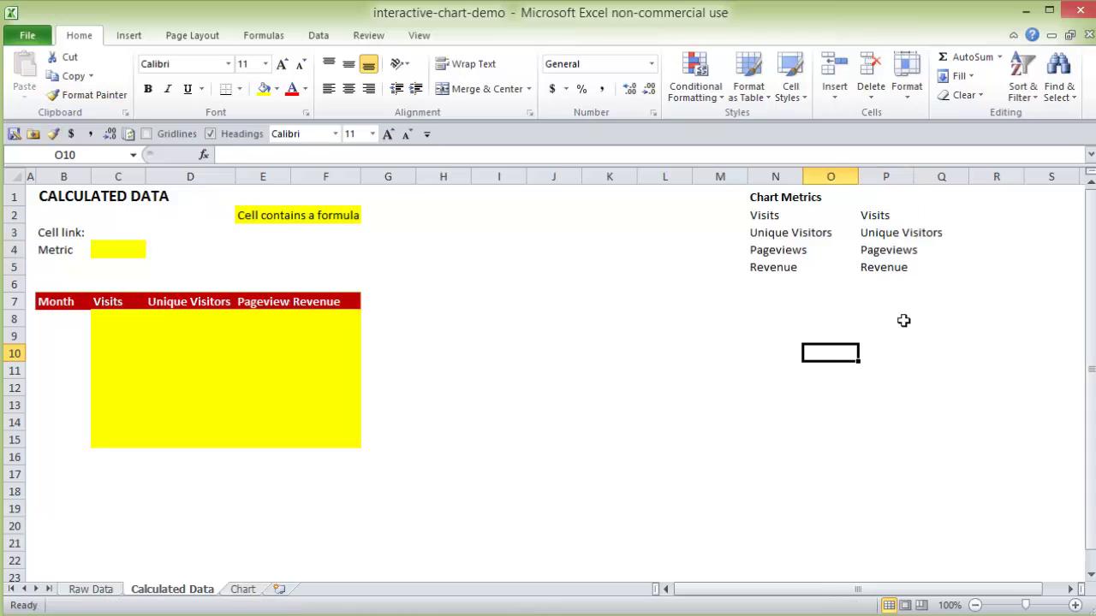
# Delete the duplicate metric names in P2:P5 and select the original Chart Metrics entries in N2:N5
pyautogui.moveTo(905, 220); pyautogui.dragTo(905, 271)
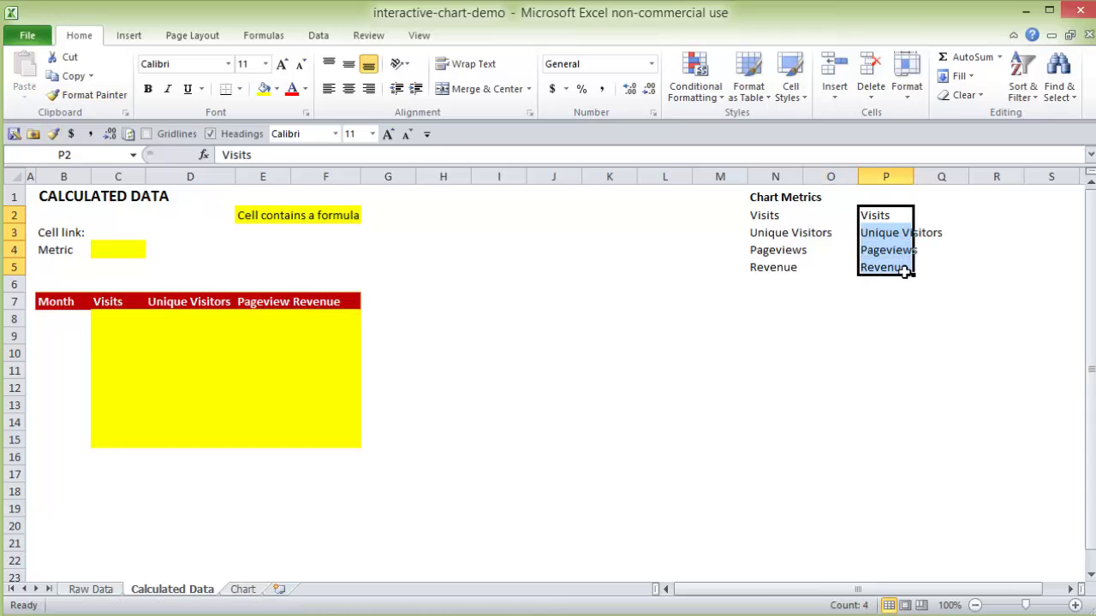
pyautogui.press('Delete')
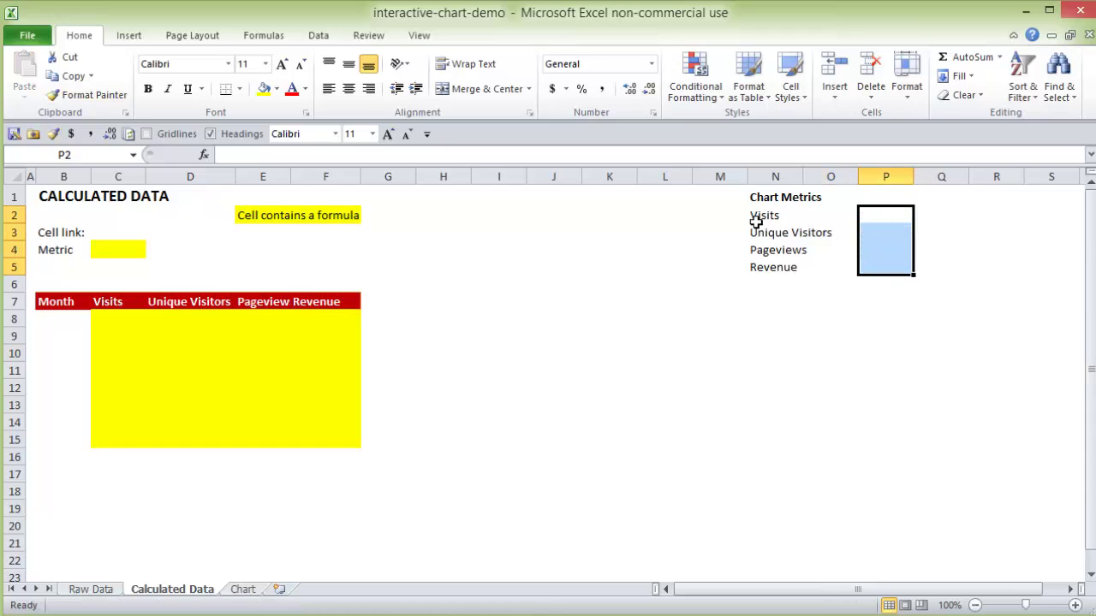
pyautogui.moveTo(765, 221); pyautogui.dragTo(772, 266)
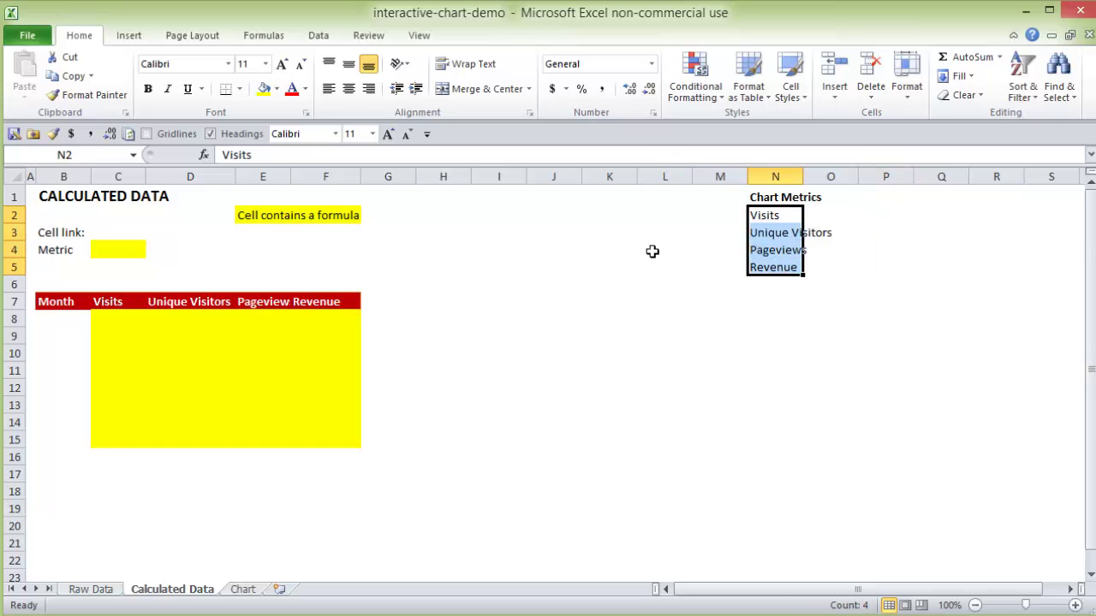
# Switch to the Chart sheet and enable the Developer tab in the ribbon customization options
pyautogui.click(244, 593)
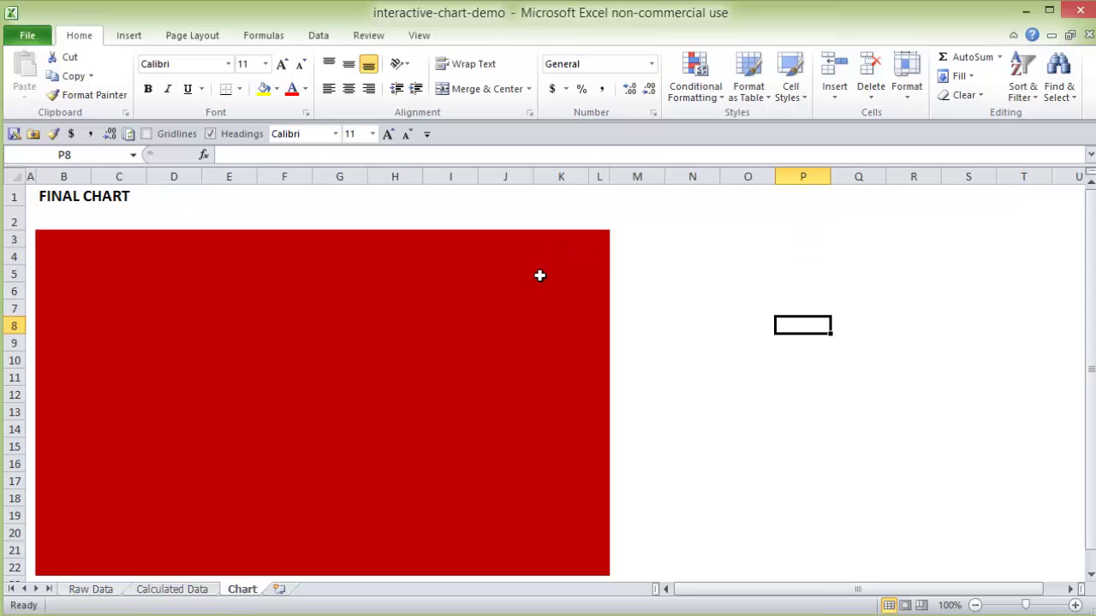
pyautogui.click(28, 37)
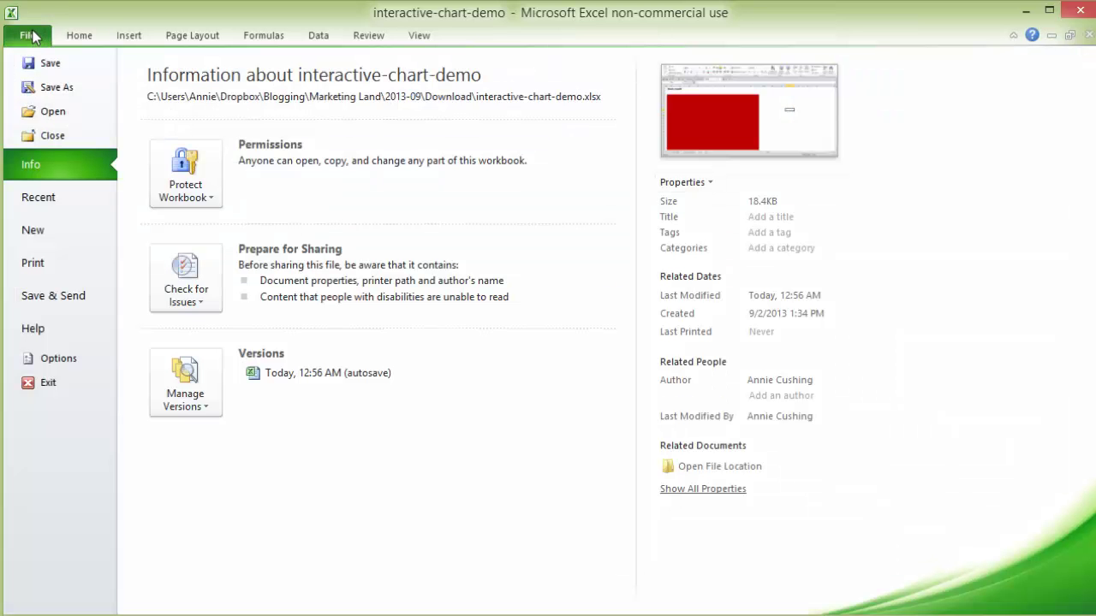
pyautogui.click(47, 360)
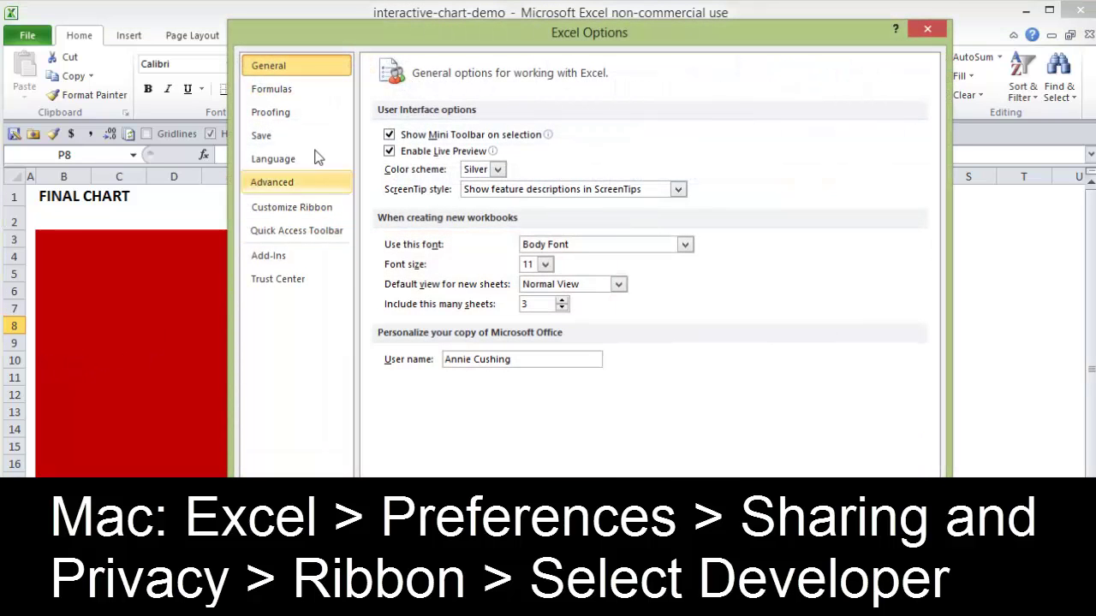
pyautogui.click(305, 210)
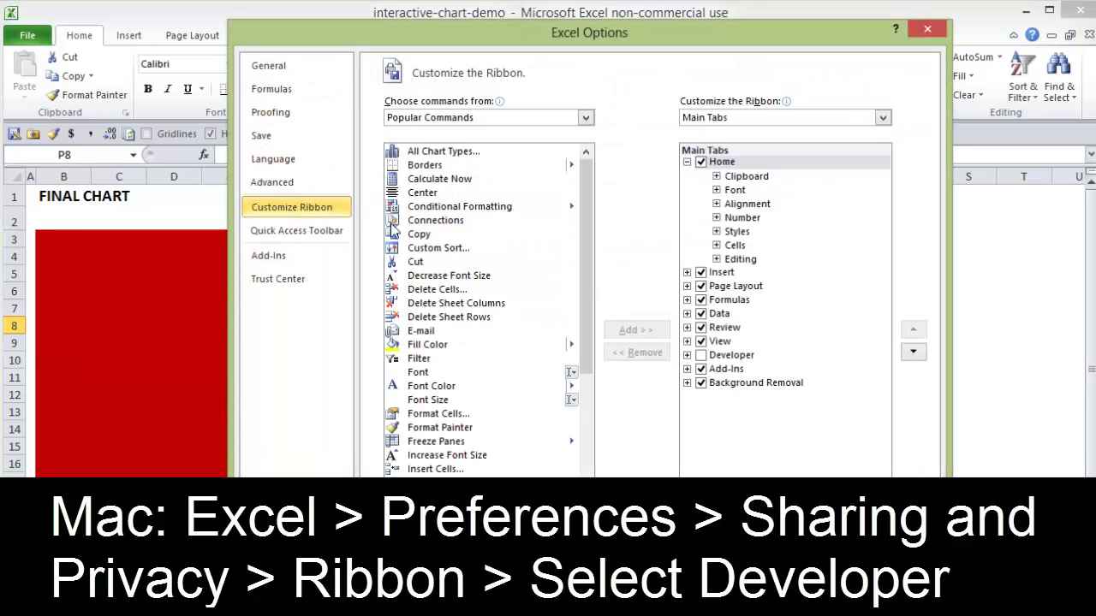
pyautogui.click(701, 354)
pyautogui.click(736, 354)
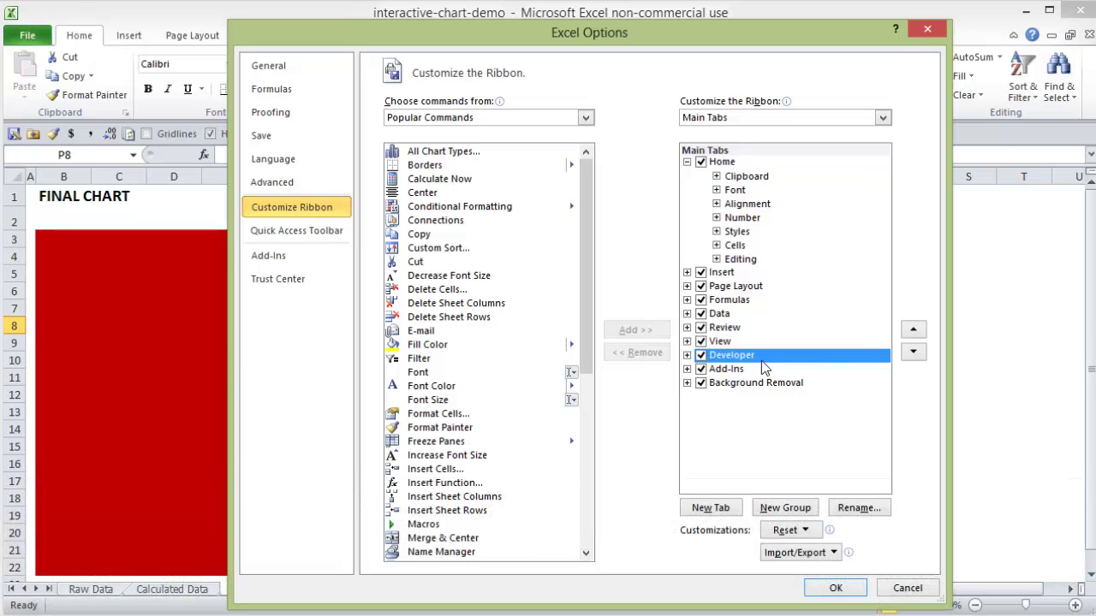
pyautogui.click(837, 588)
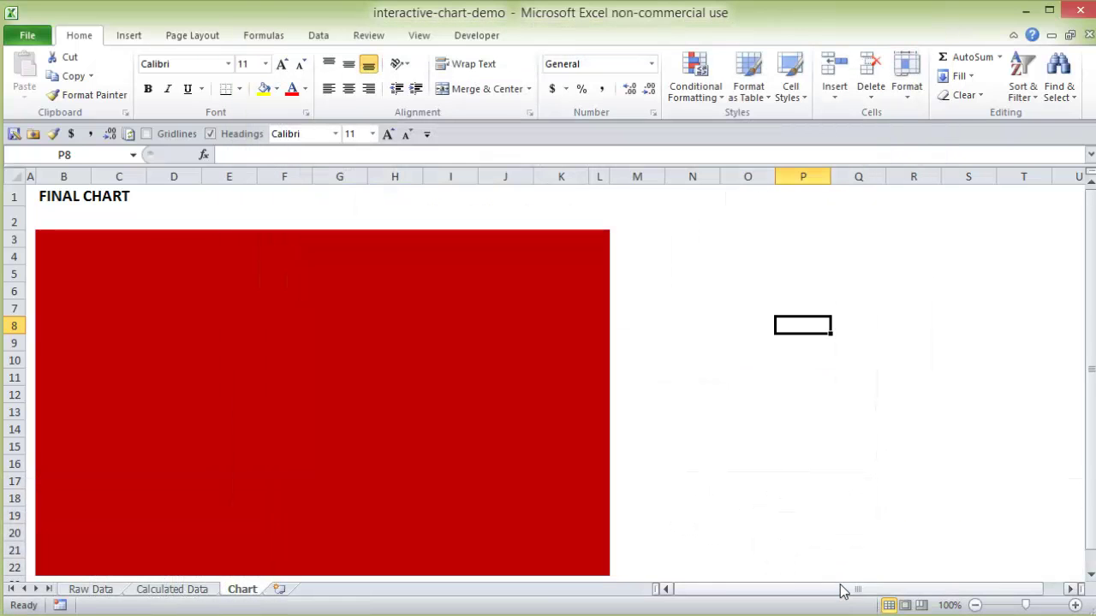
# Insert a Combo Box form control over the upper-right corner of the red chart area, across columns J and K in rows 3–4
pyautogui.click(471, 38)
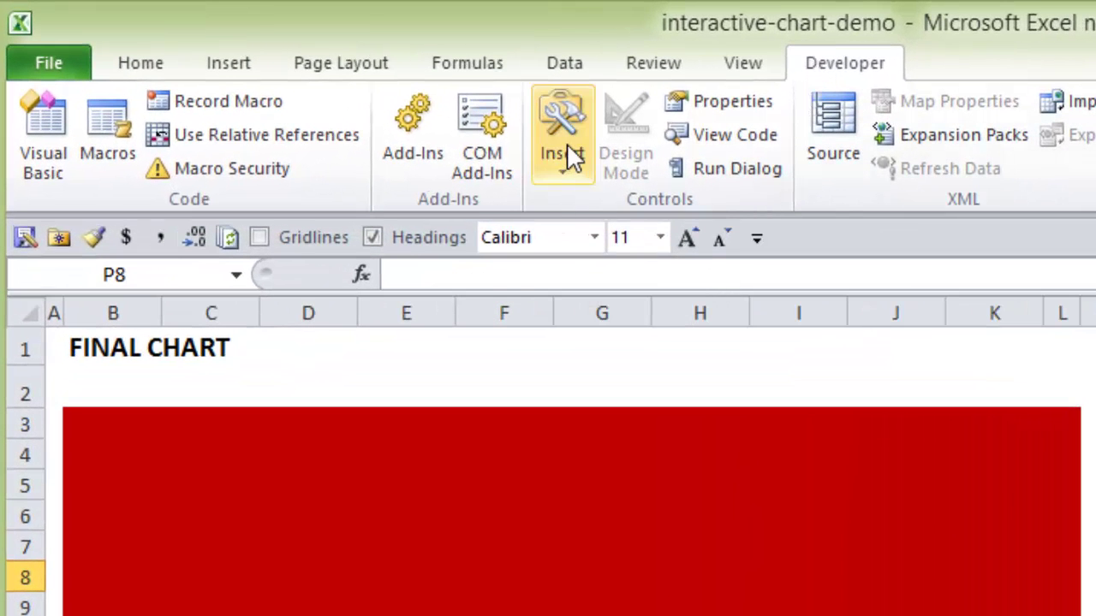
pyautogui.click(566, 146)
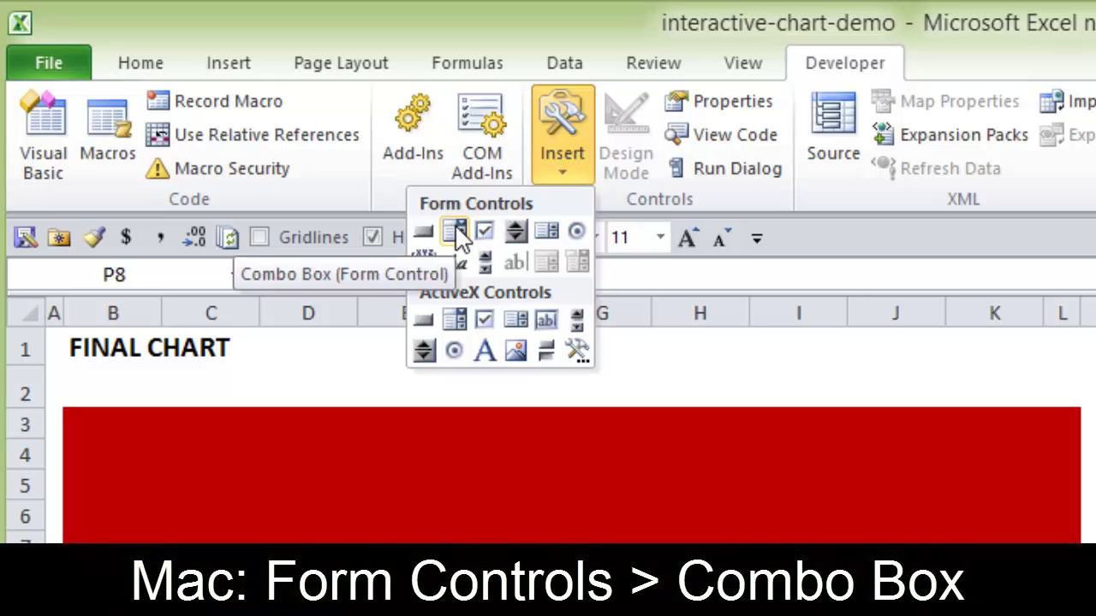
pyautogui.click(456, 231)
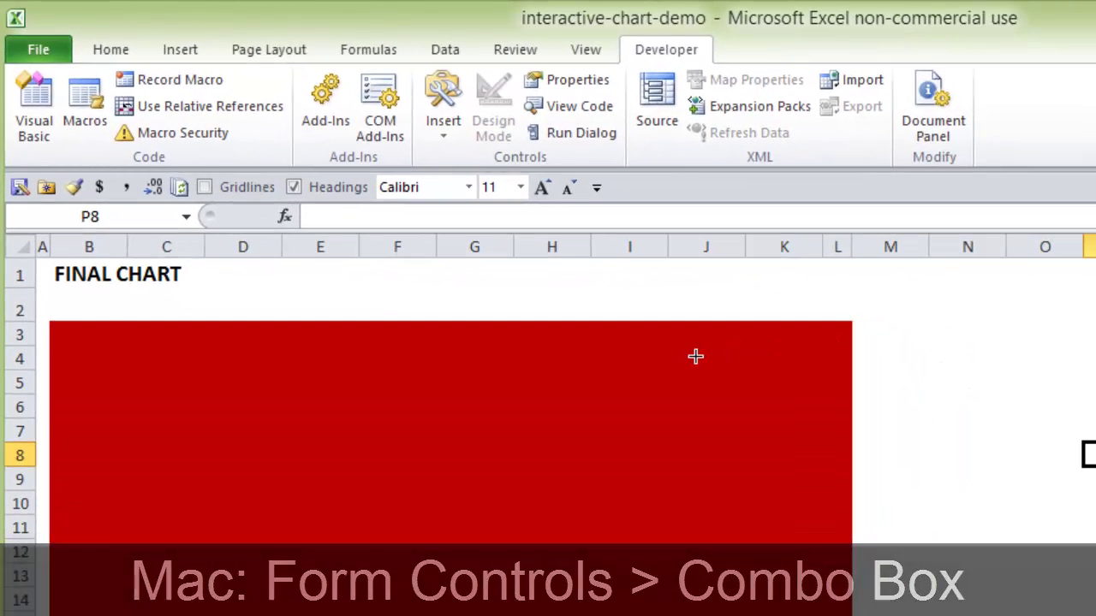
pyautogui.moveTo(700, 355)
pyautogui.mouseDown()
pyautogui.moveTo(842, 377)
pyautogui.moveTo(835, 366)
pyautogui.mouseUp()
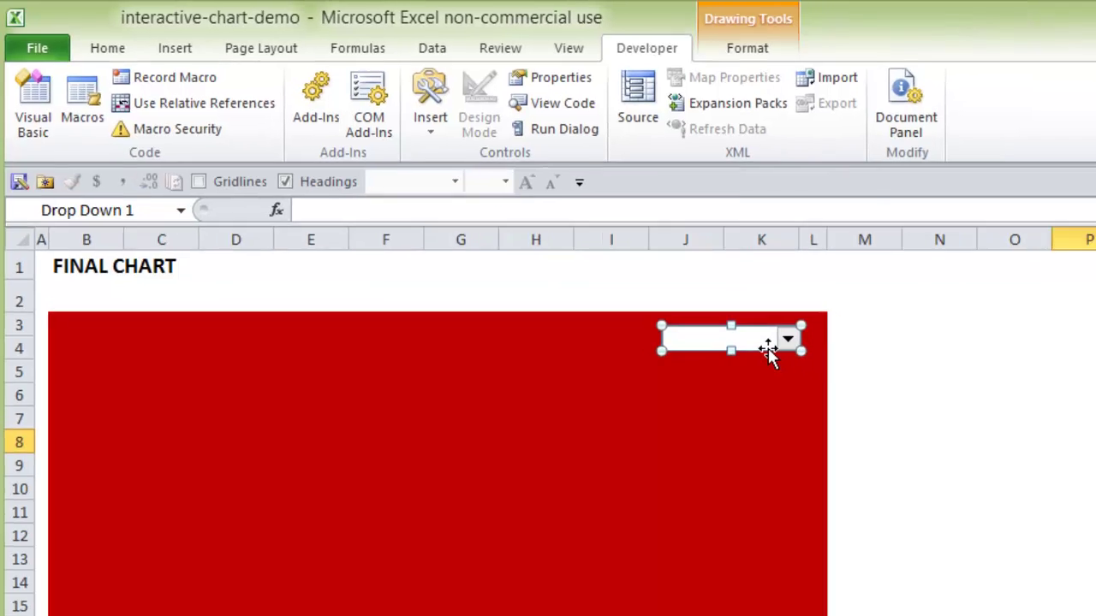
# Set the combo box's input range to the metric names in N2:N5 on the Calculated Data sheet
pyautogui.rightClick(553, 246)
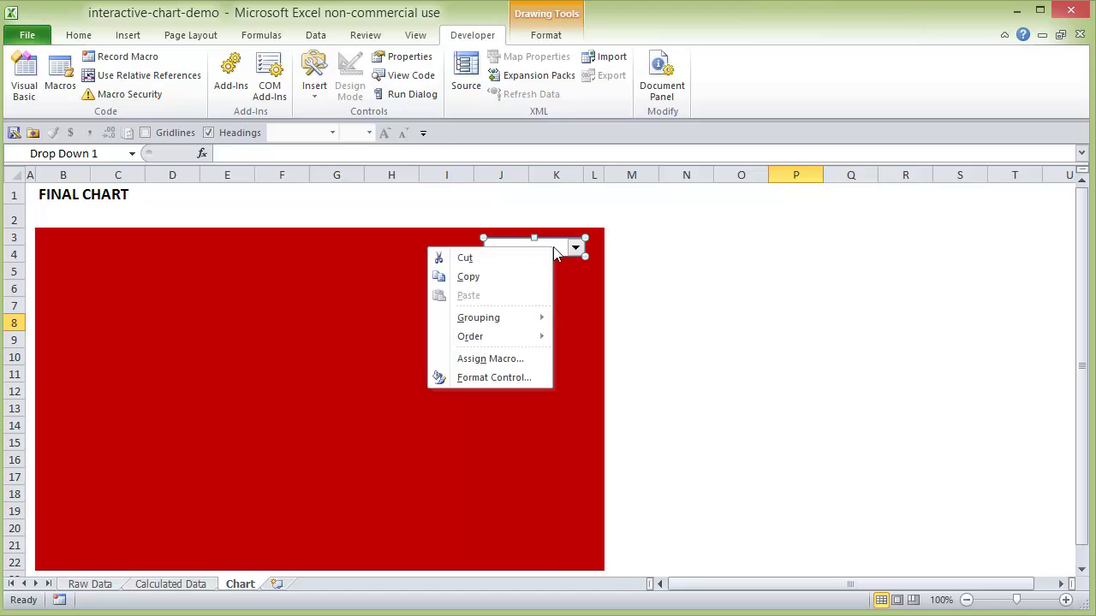
pyautogui.click(509, 383)
pyautogui.moveTo(656, 200); pyautogui.dragTo(724, 166)
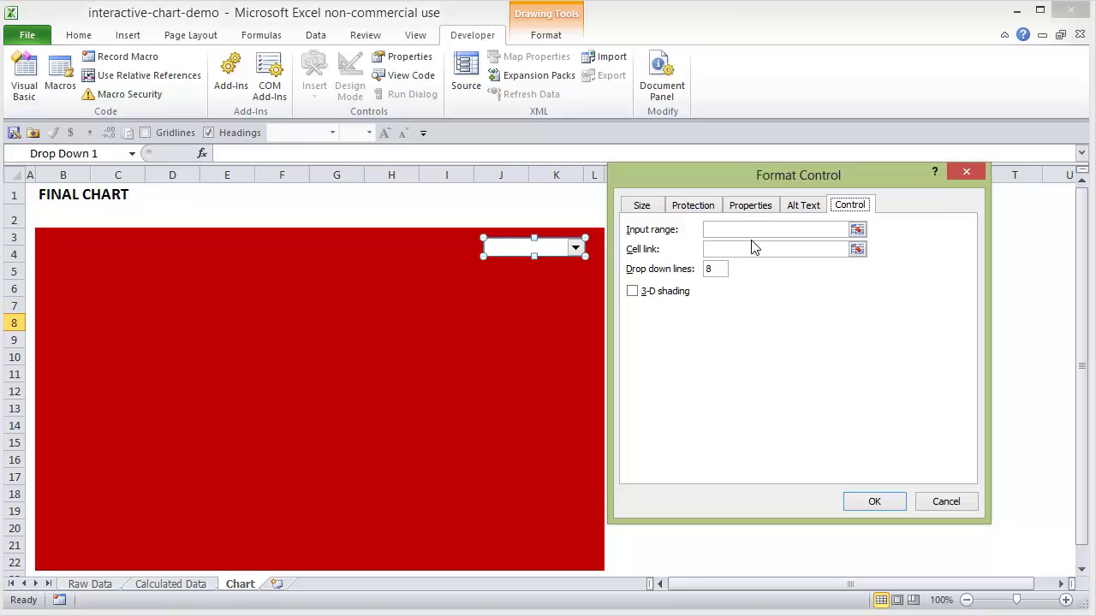
pyautogui.click(800, 231)
pyautogui.moveTo(713, 174); pyautogui.dragTo(278, 161)
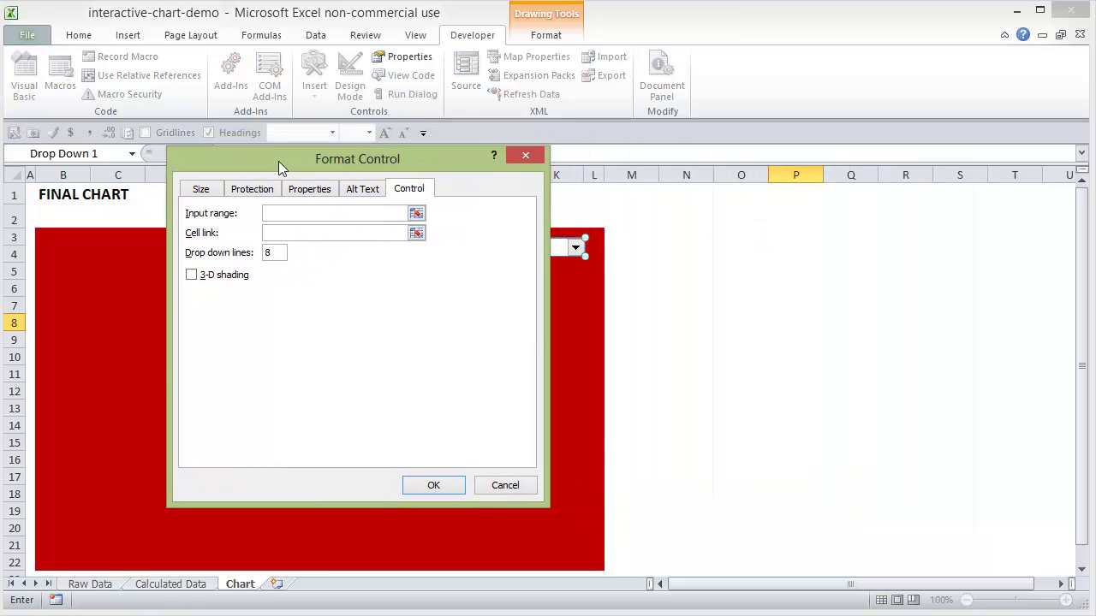
pyautogui.click(417, 215)
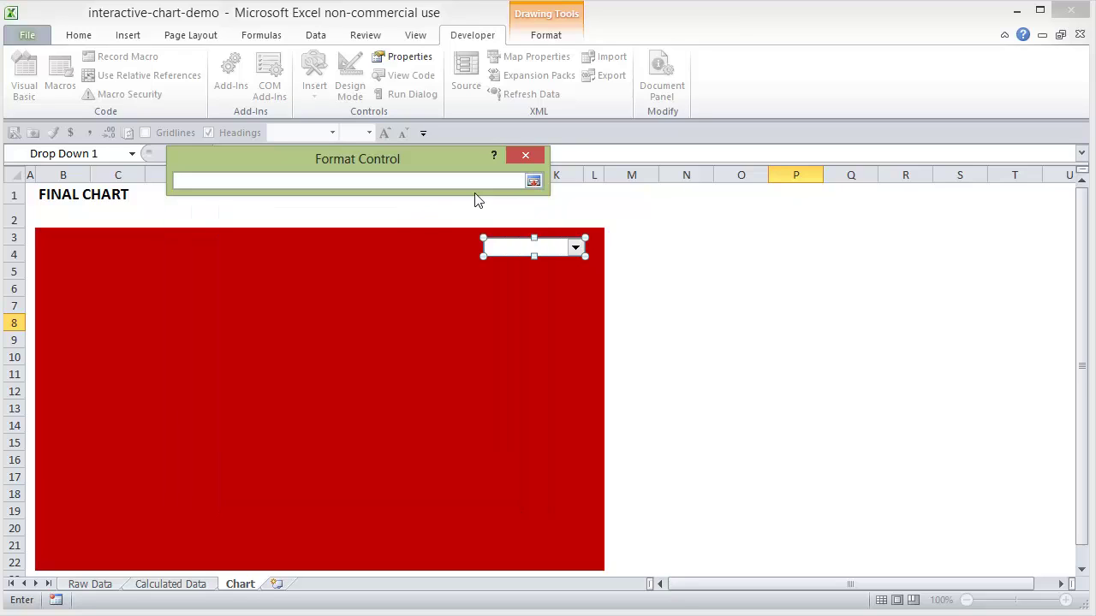
pyautogui.click(534, 182)
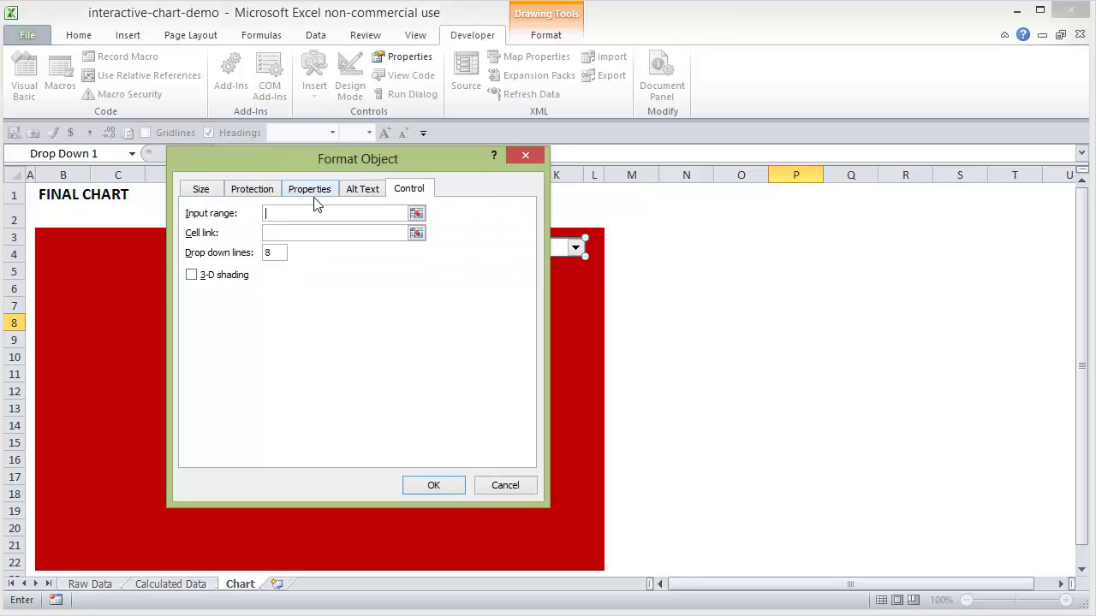
pyautogui.click(168, 586)
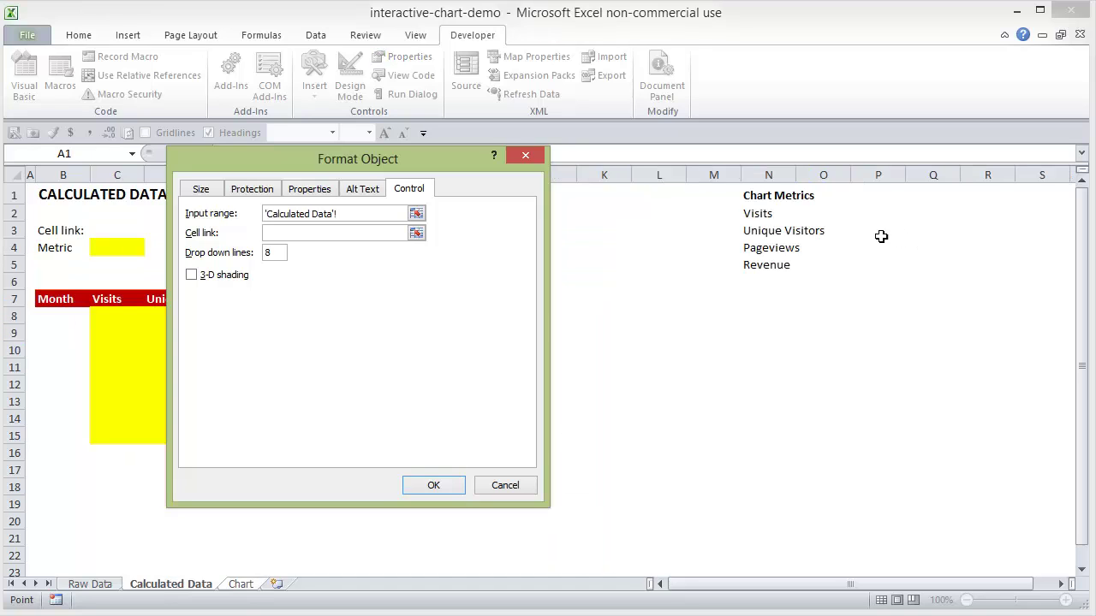
pyautogui.moveTo(780, 217); pyautogui.dragTo(772, 265)
# Set the combo box's cell link to C3 on the Calculated Data sheet
pyautogui.click(285, 237)
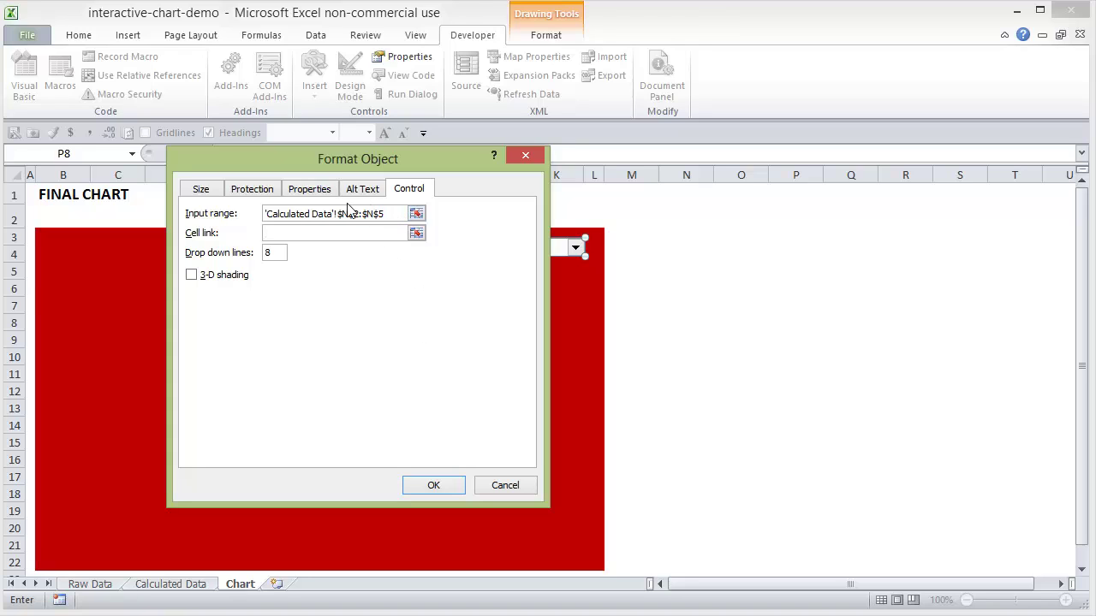
pyautogui.click(343, 216)
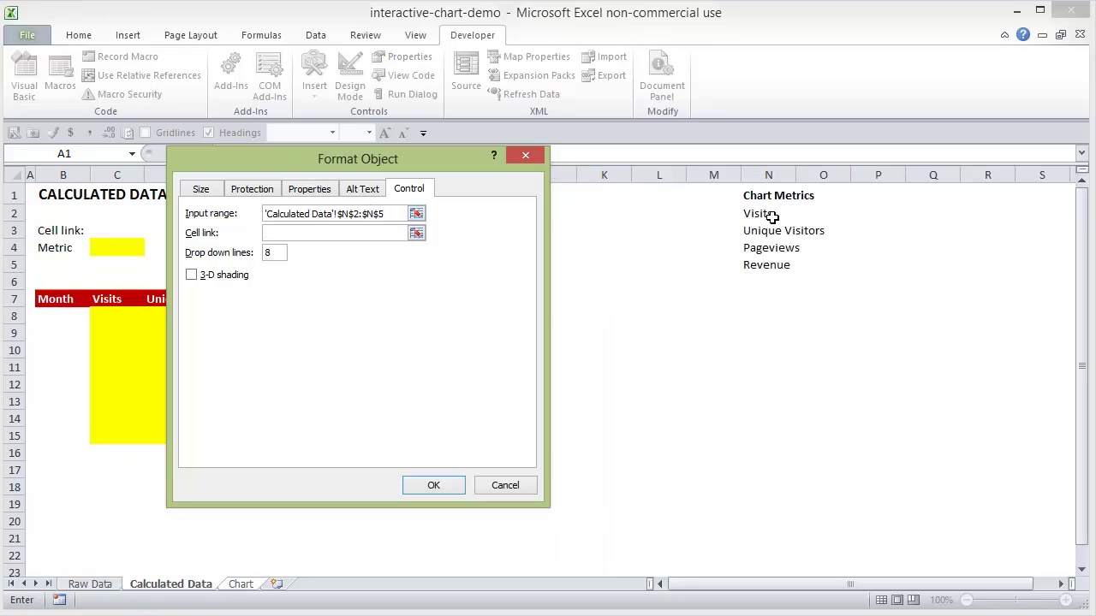
pyautogui.moveTo(431, 154); pyautogui.dragTo(597, 136)
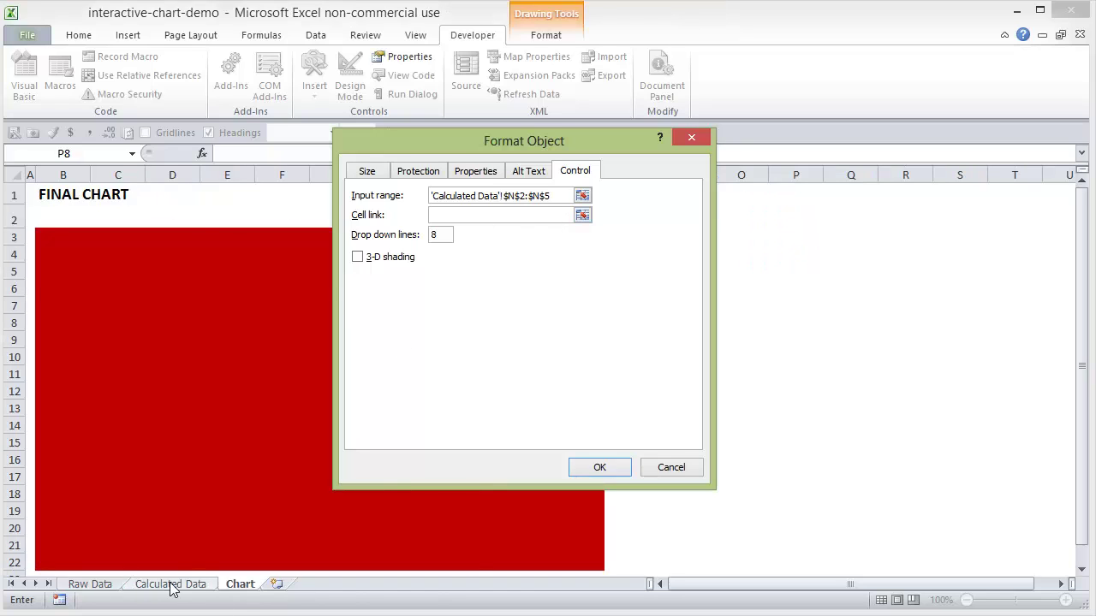
pyautogui.click(172, 588)
pyautogui.click(125, 230)
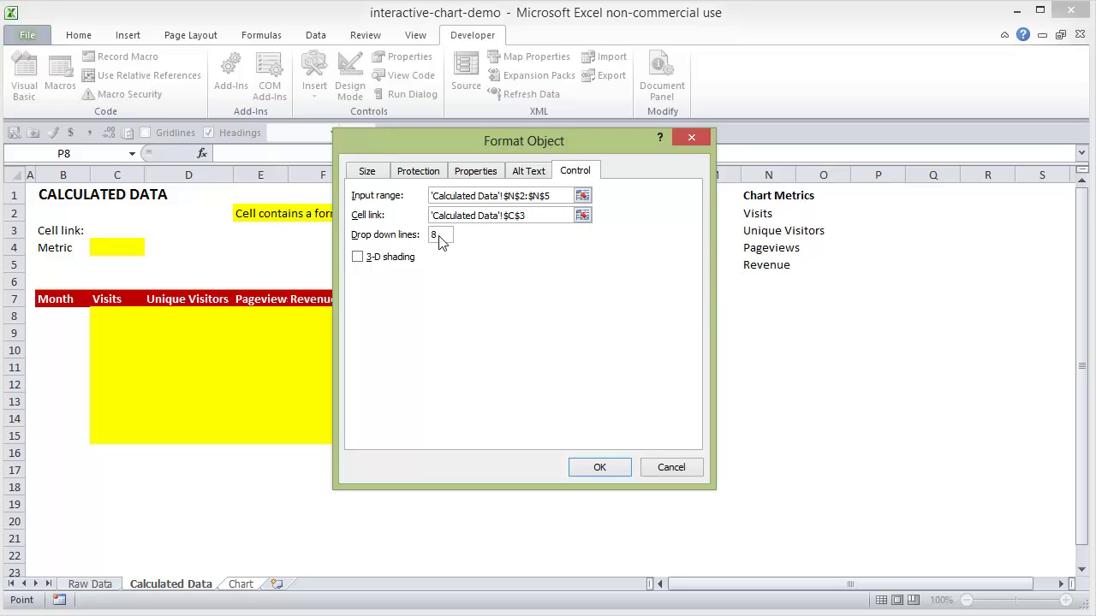
# Set the combo box to 4 drop down lines with 3-D shading and apply the control settings
pyautogui.moveTo(442, 239); pyautogui.dragTo(424, 241)
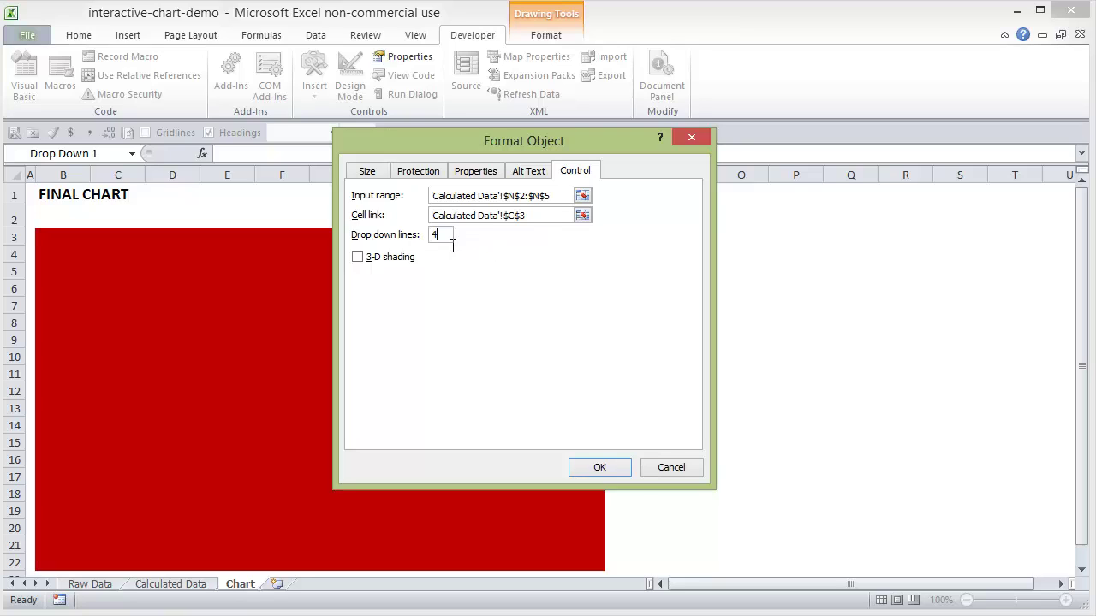
pyautogui.click(358, 258)
pyautogui.moveTo(513, 138); pyautogui.dragTo(781, 109)
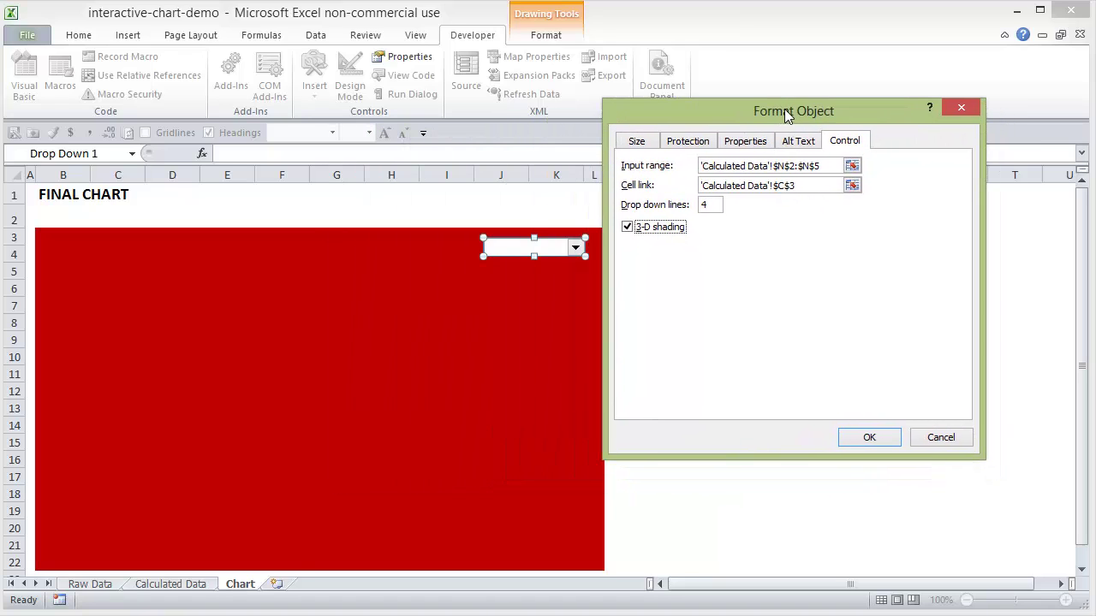
pyautogui.click(876, 441)
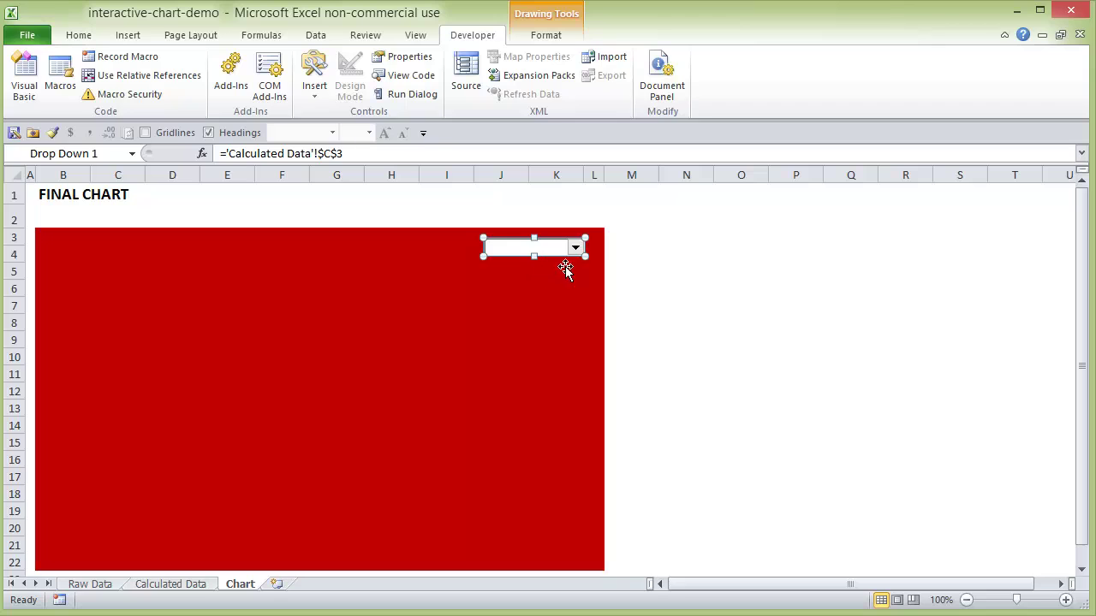
# Choose Visits in the Chart sheet's combo box and check the linked cell on Calculated Data
pyautogui.click(707, 262)
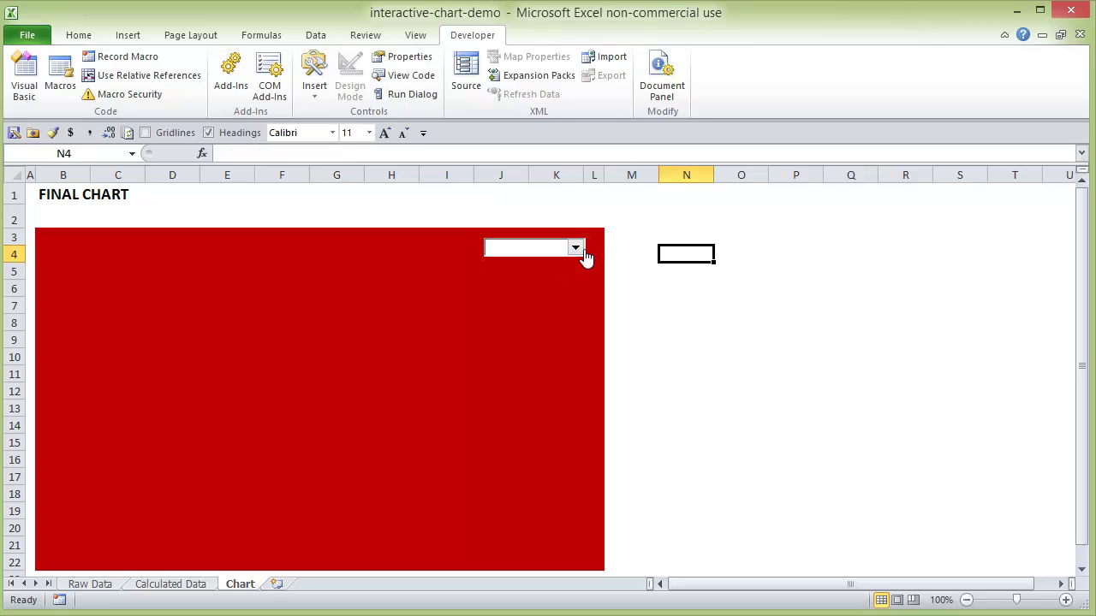
pyautogui.click(578, 248)
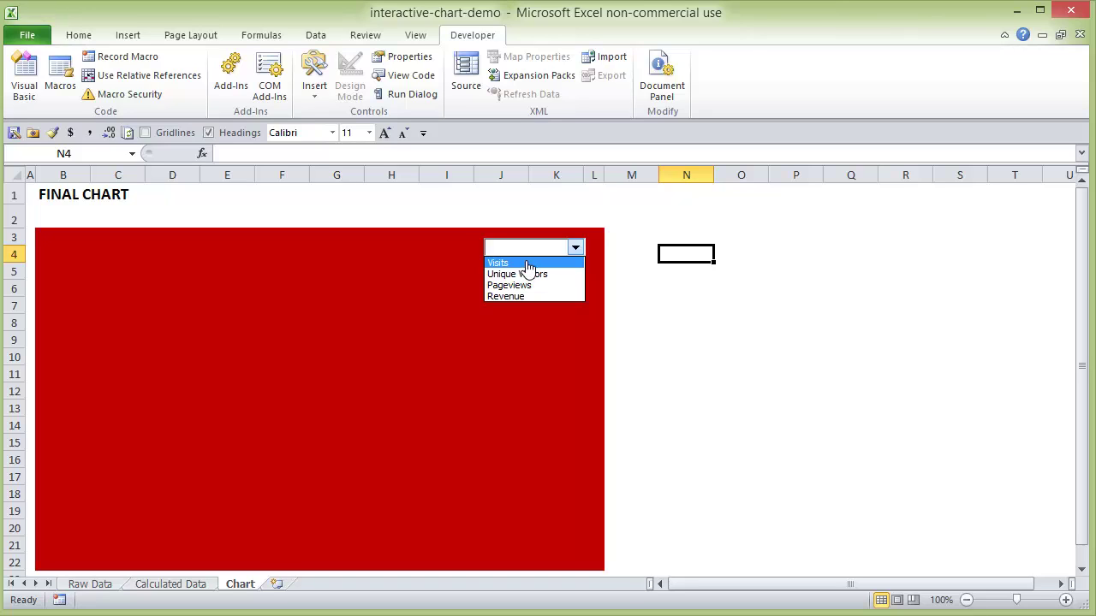
pyautogui.click(539, 263)
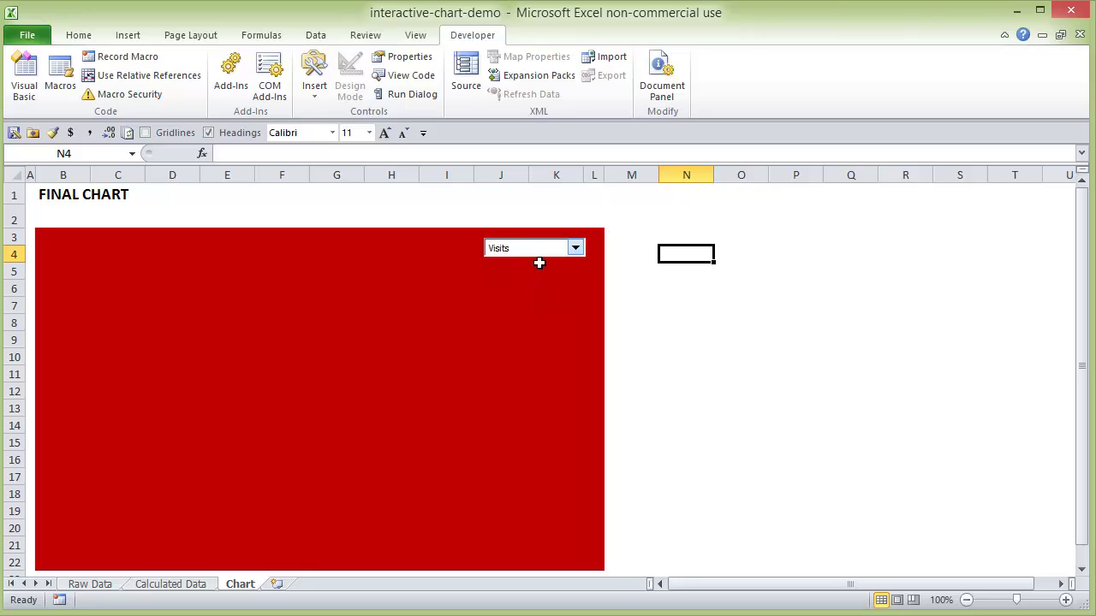
pyautogui.click(173, 584)
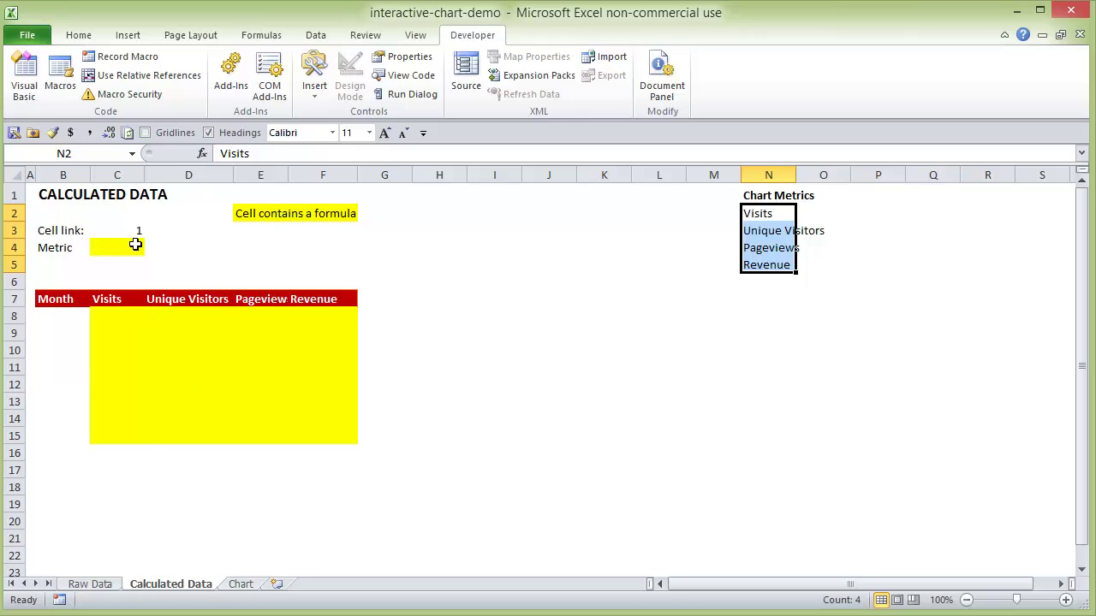
# Choose Revenue in the Chart sheet's combo box and check linked cell C3 on Calculated Data
pyautogui.click(241, 585)
pyautogui.click(572, 250)
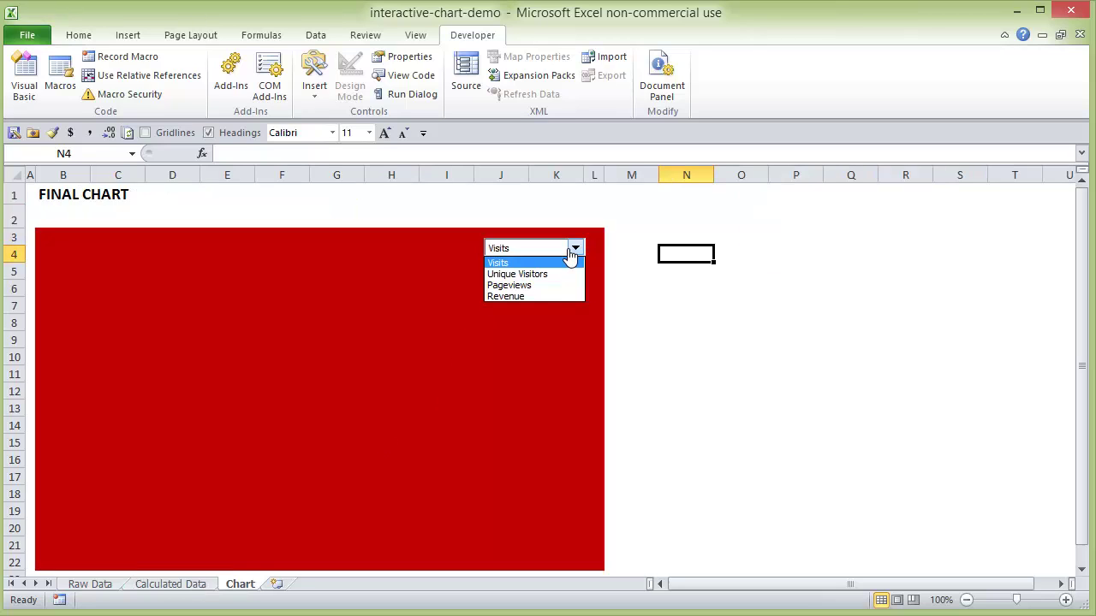
pyautogui.click(527, 296)
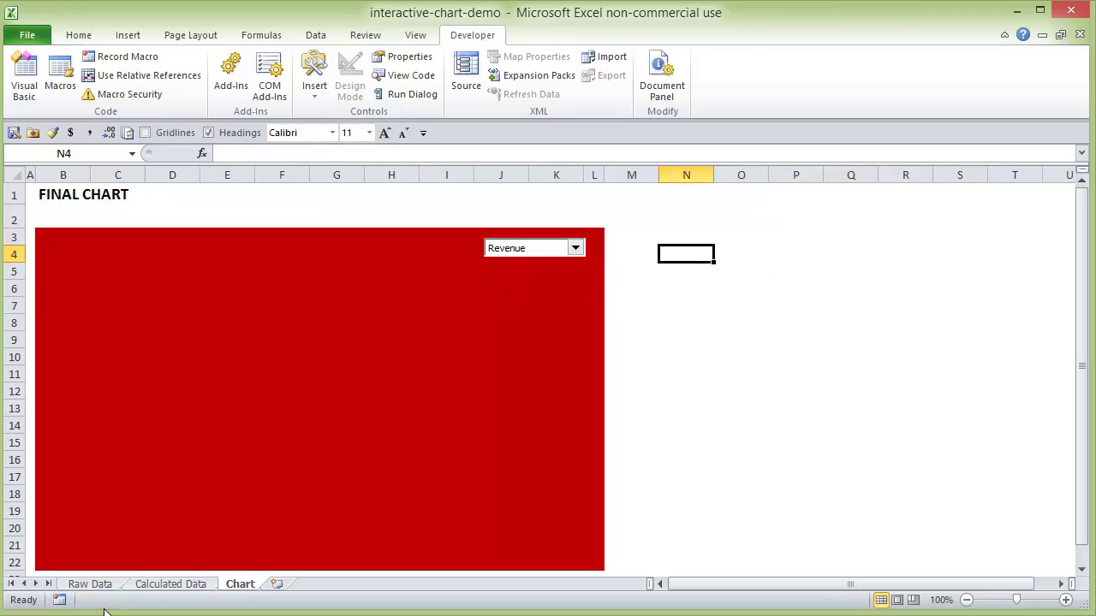
pyautogui.click(169, 585)
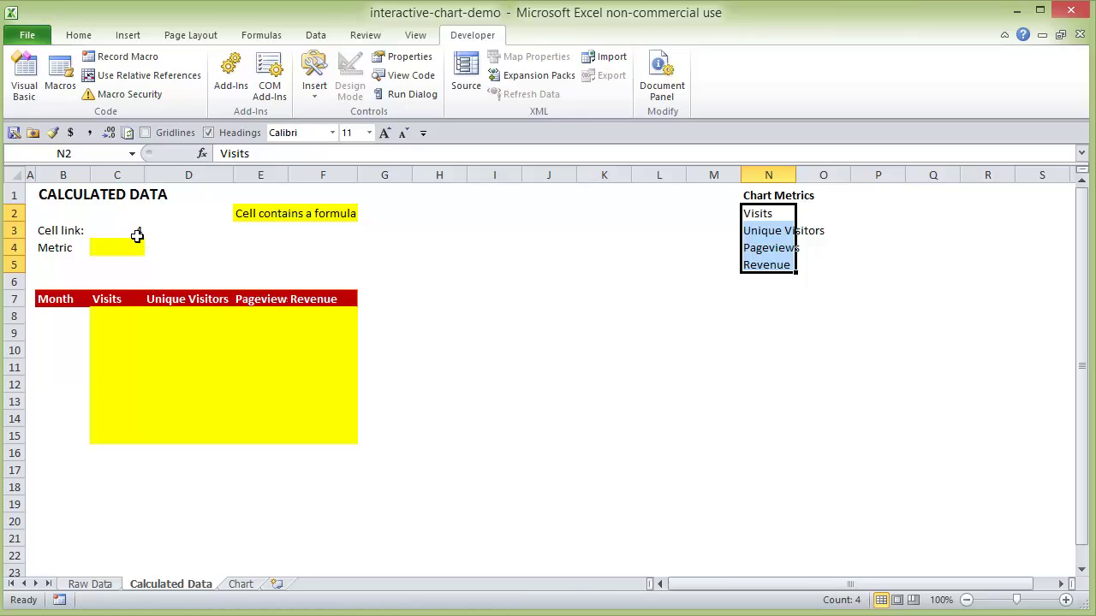
pyautogui.click(137, 235)
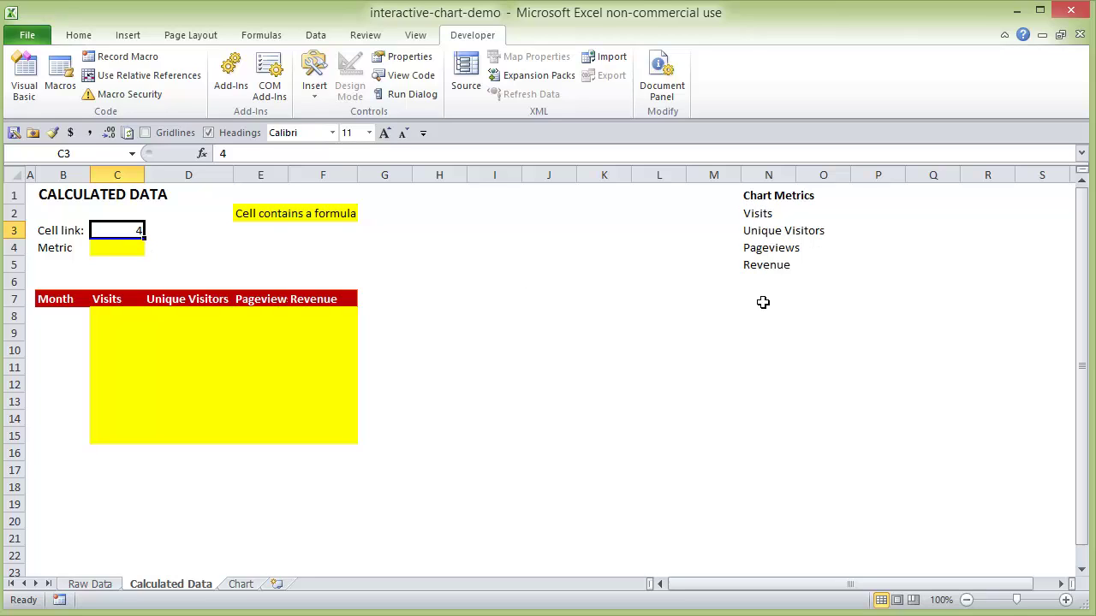
# Number the chart metrics 1 to 4 in cells M2:M5 beside the Chart Metrics list, using a filled series
pyautogui.click(121, 250)
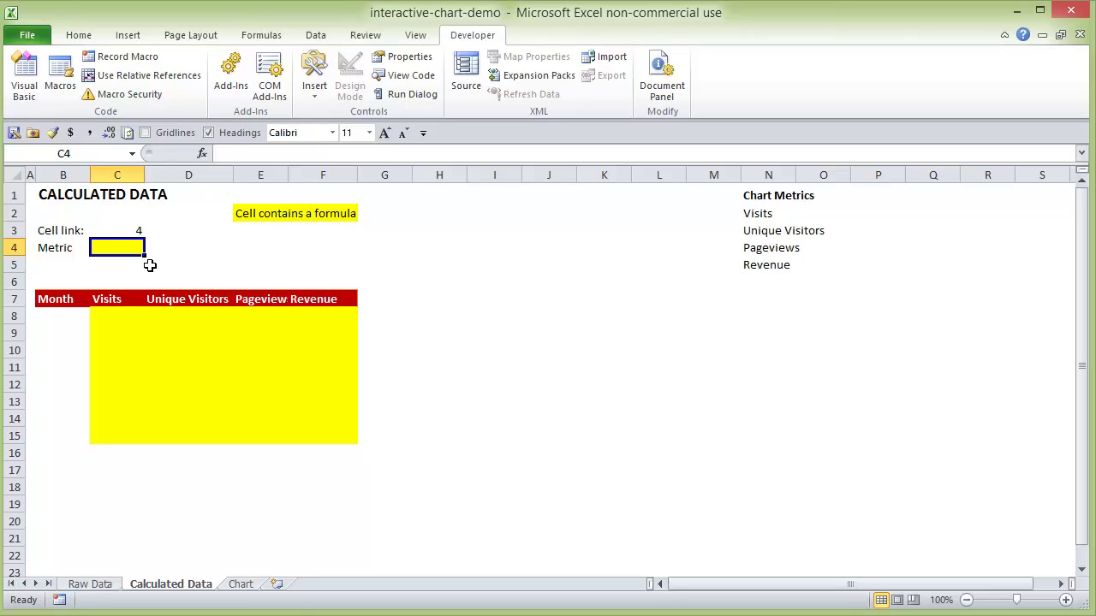
pyautogui.click(730, 221)
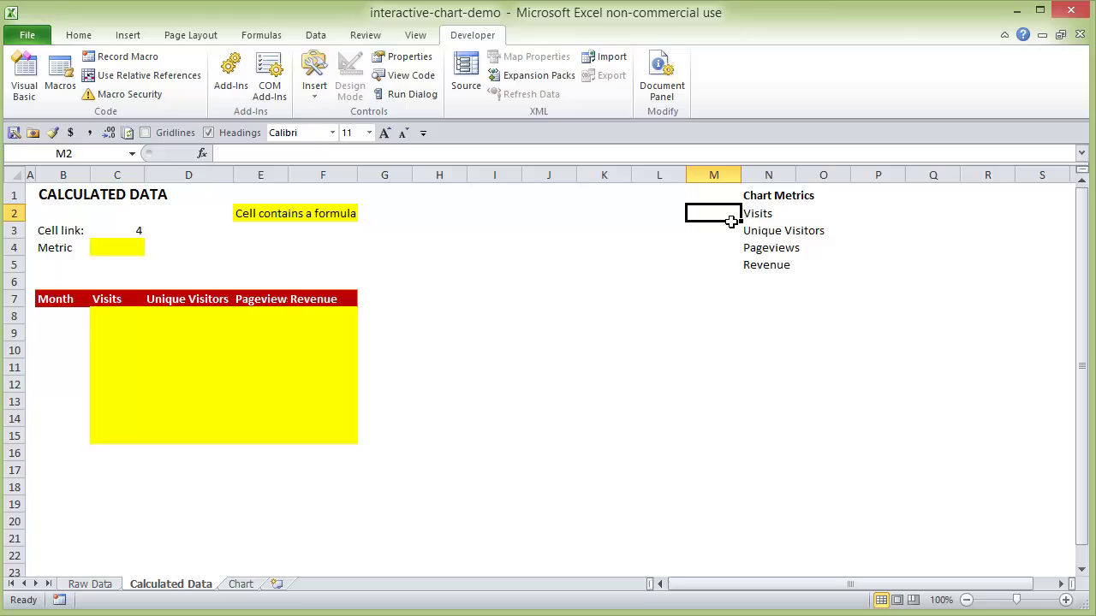
pyautogui.write('1')
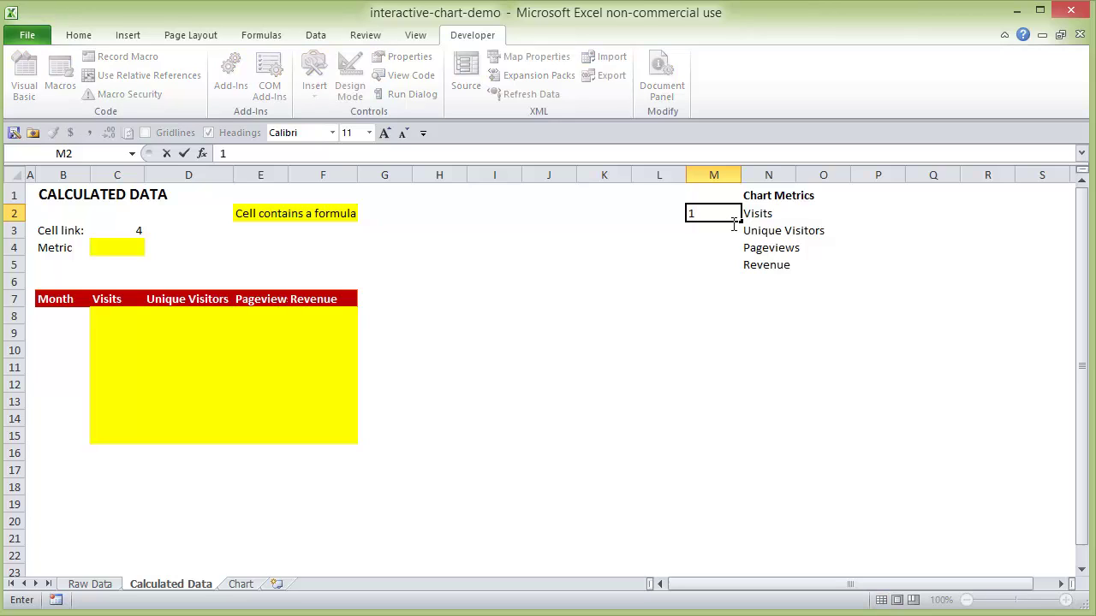
pyautogui.hotkey('ctrl', 'Return')
pyautogui.moveTo(745, 229); pyautogui.dragTo(750, 279)
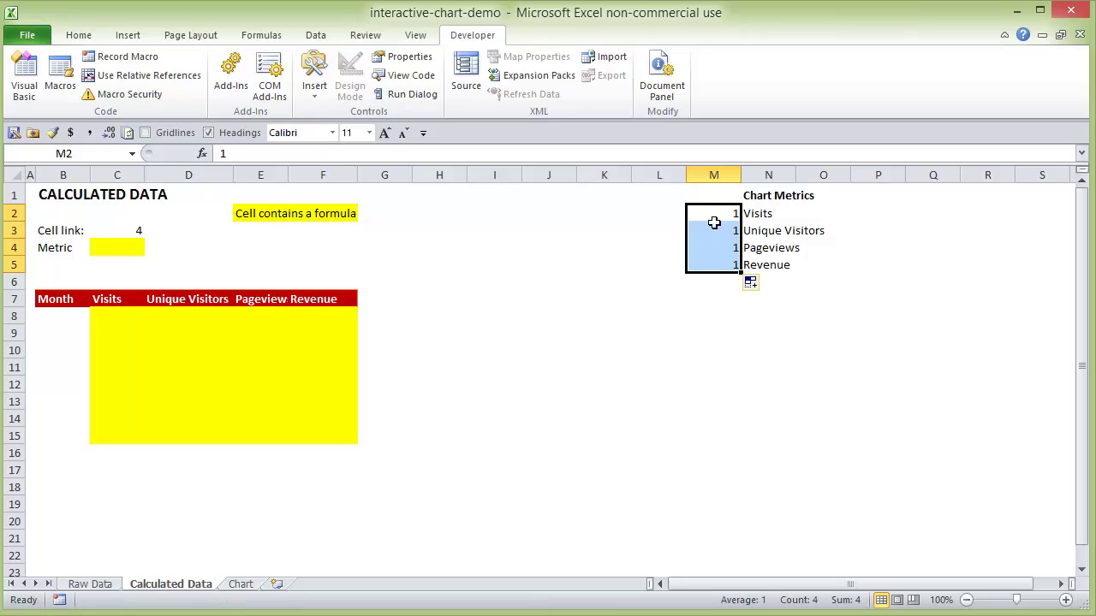
pyautogui.click(754, 283)
pyautogui.click(693, 324)
pyautogui.click(740, 217)
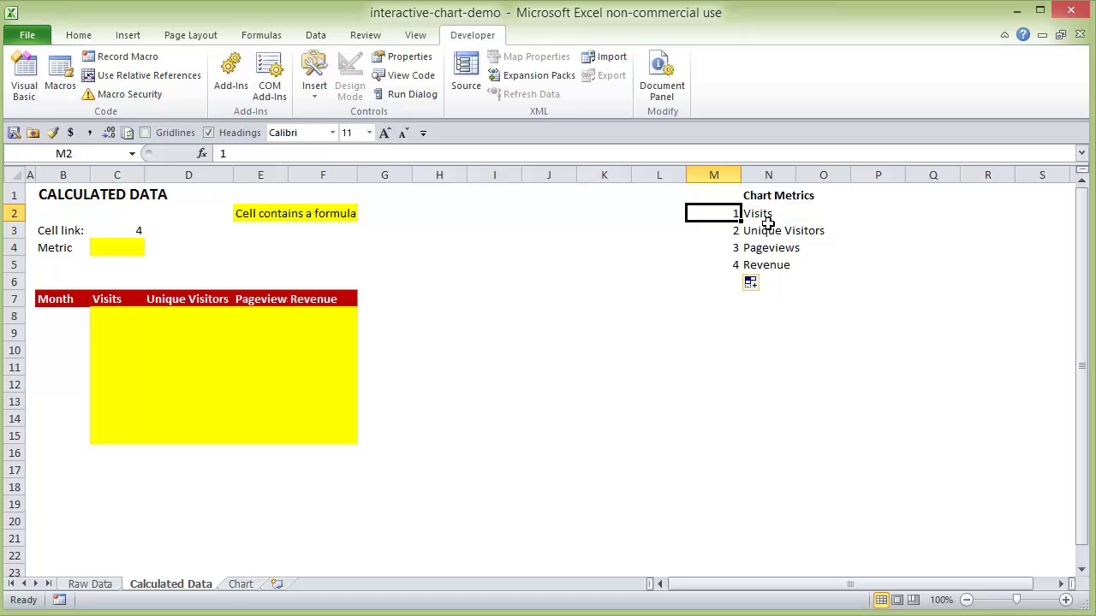
# Clear the numbering from cells M2:M5 beside the Chart Metrics list
pyautogui.moveTo(734, 218); pyautogui.dragTo(726, 268)
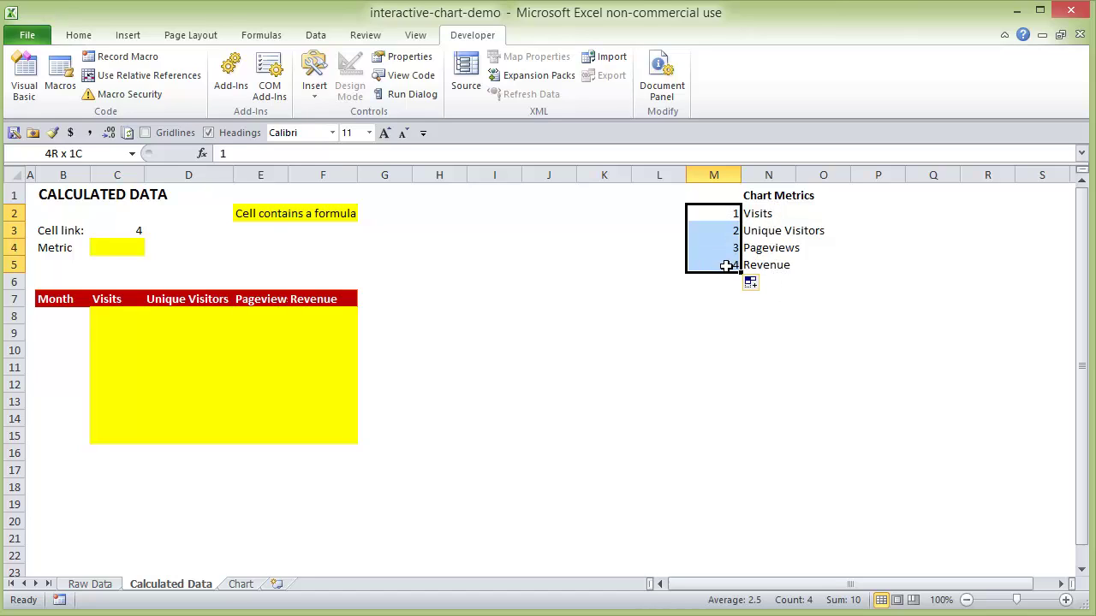
pyautogui.press('Delete')
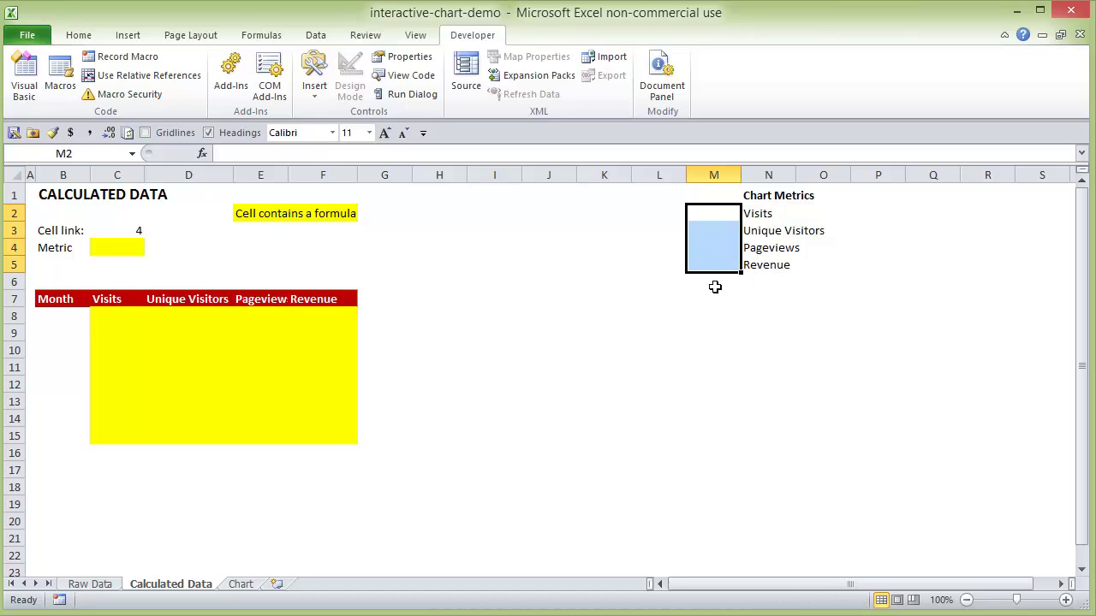
pyautogui.click(715, 287)
# Enter =INDEX($N$2:$N$5,$C$3) in the Metric cell C4 to look up the metric name from the cell link
pyautogui.click(128, 253)
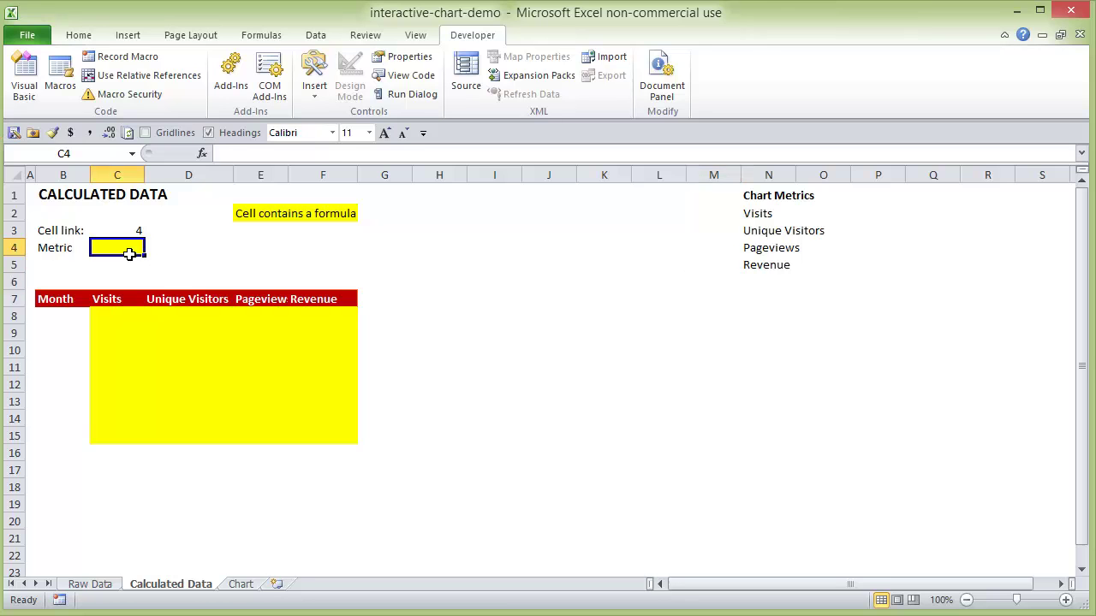
pyautogui.write('=ind')
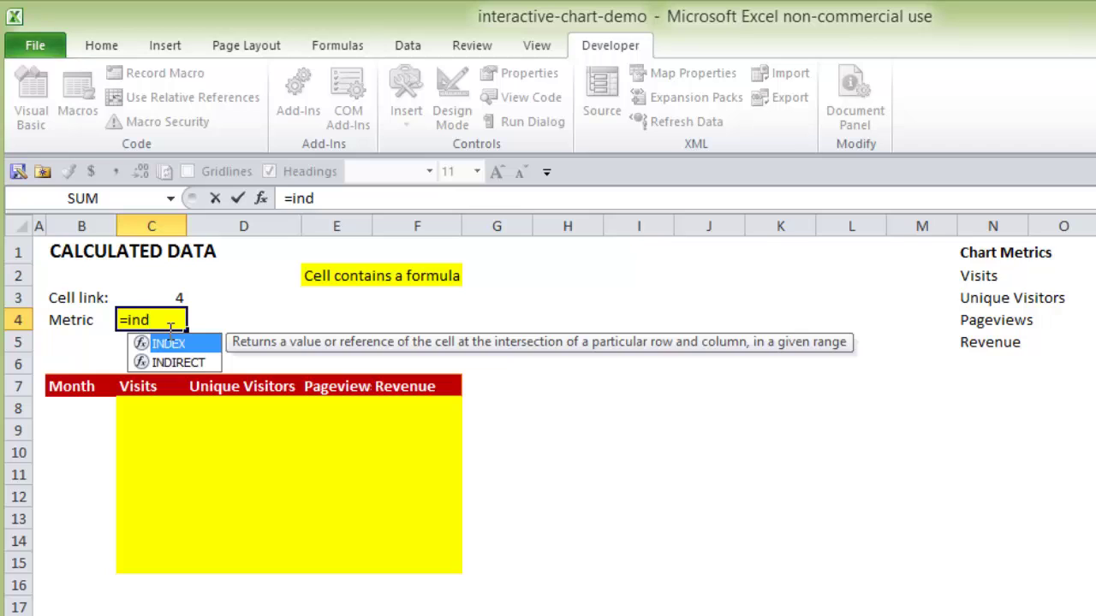
pyautogui.press('Tab')
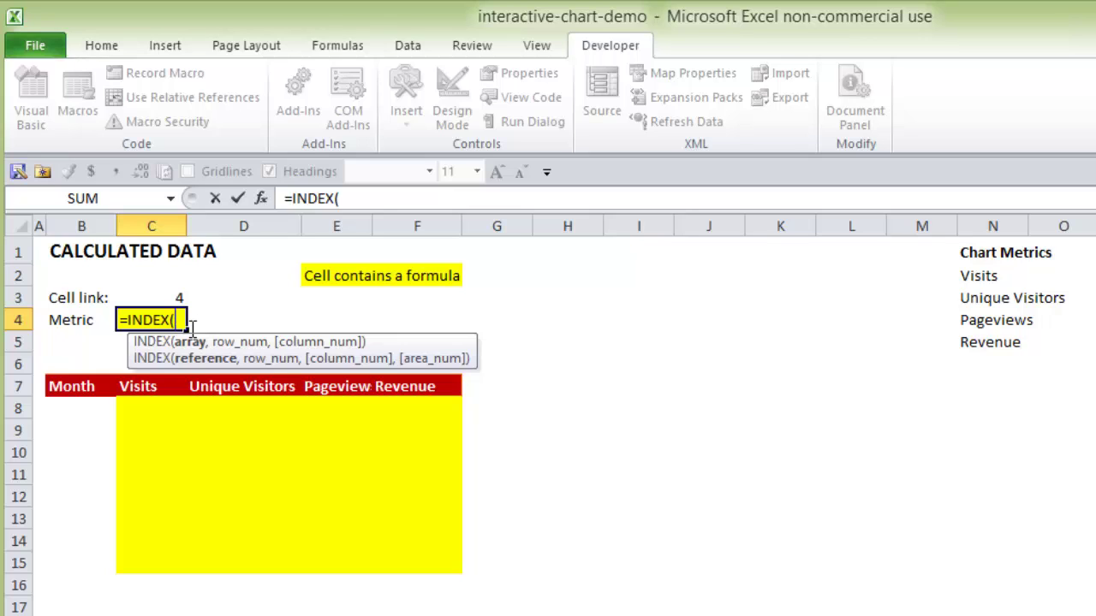
pyautogui.click(993, 278)
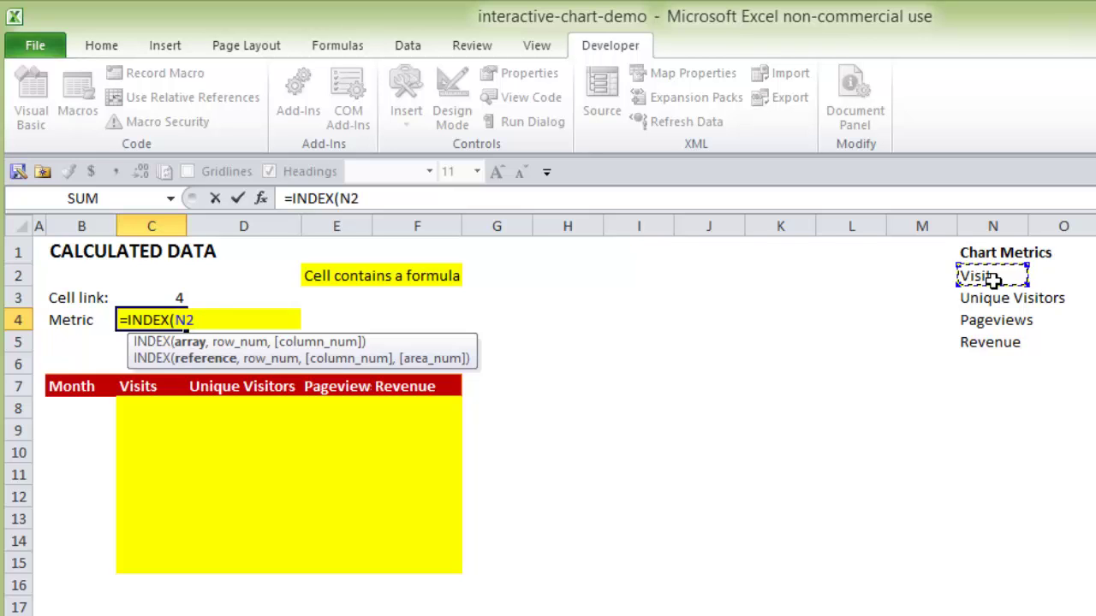
pyautogui.moveTo(992, 279); pyautogui.dragTo(998, 343)
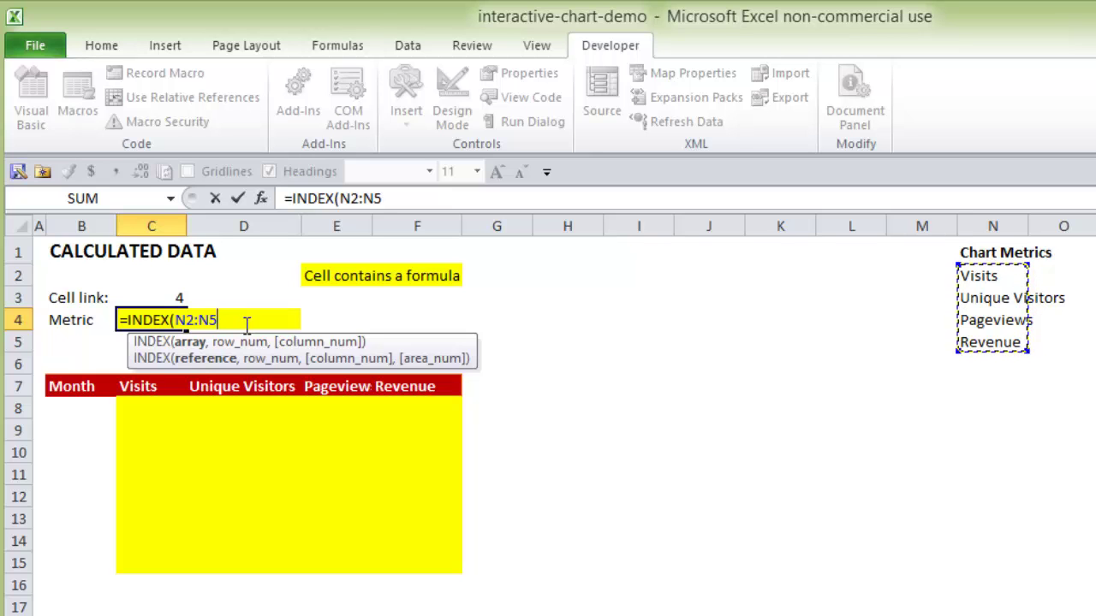
pyautogui.press('F4')
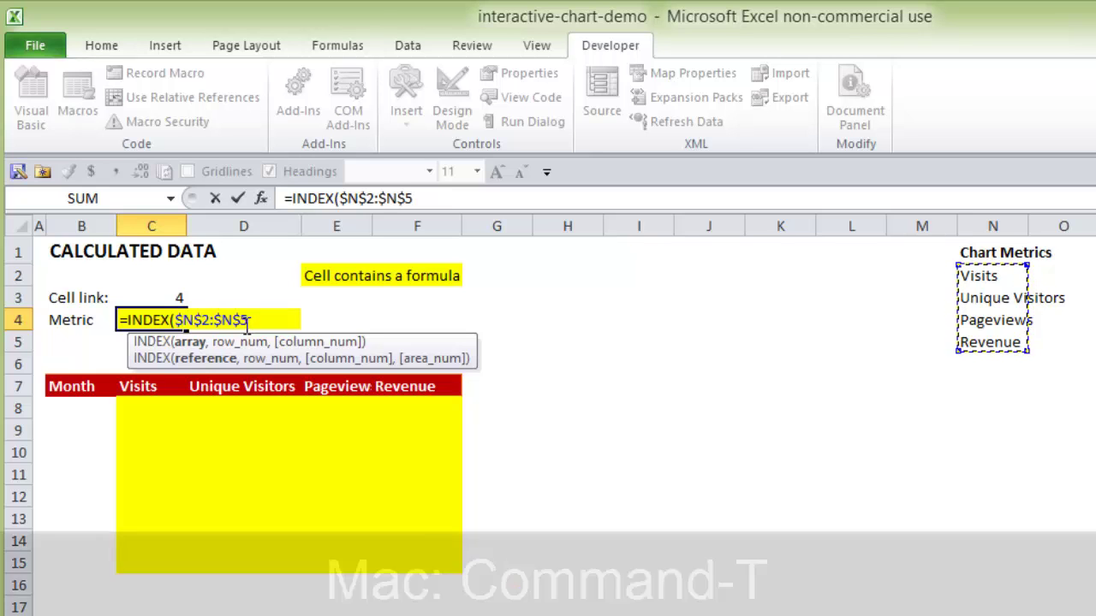
pyautogui.write(',')
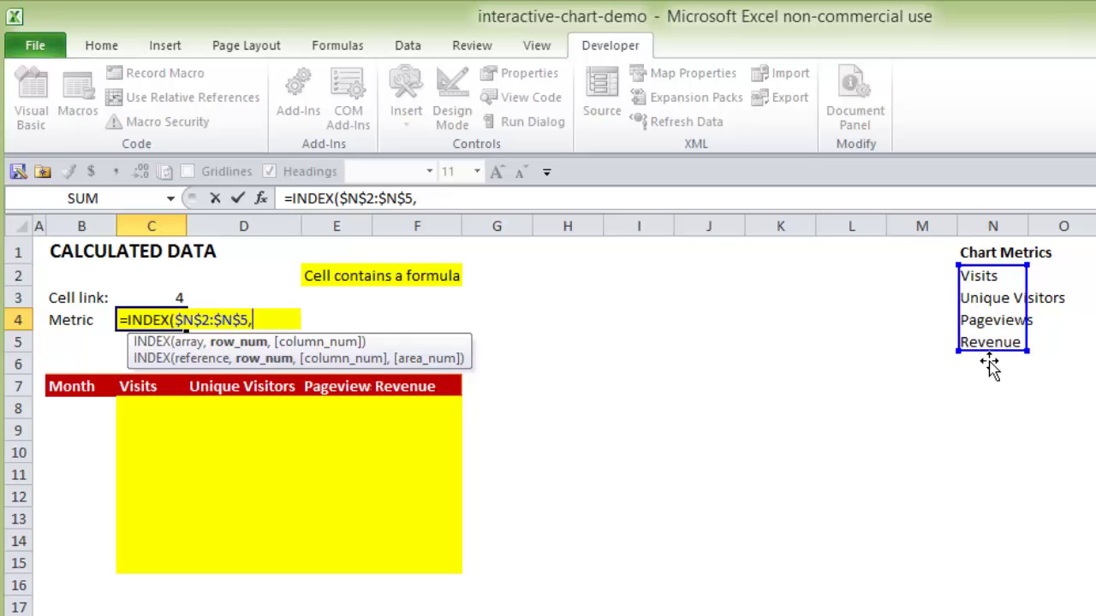
pyautogui.click(176, 301)
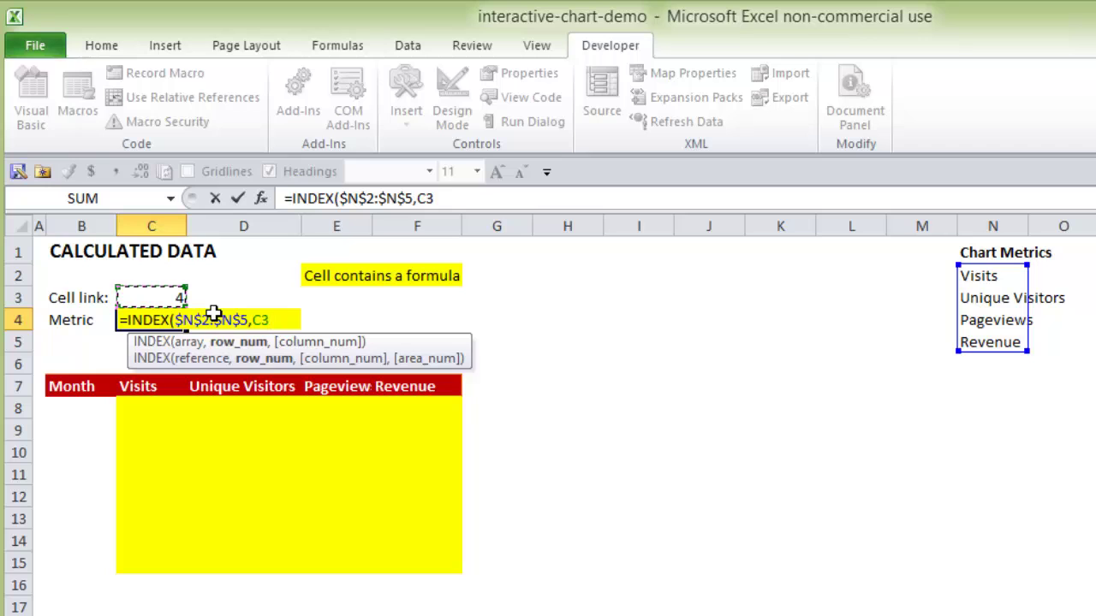
pyautogui.press('F4')
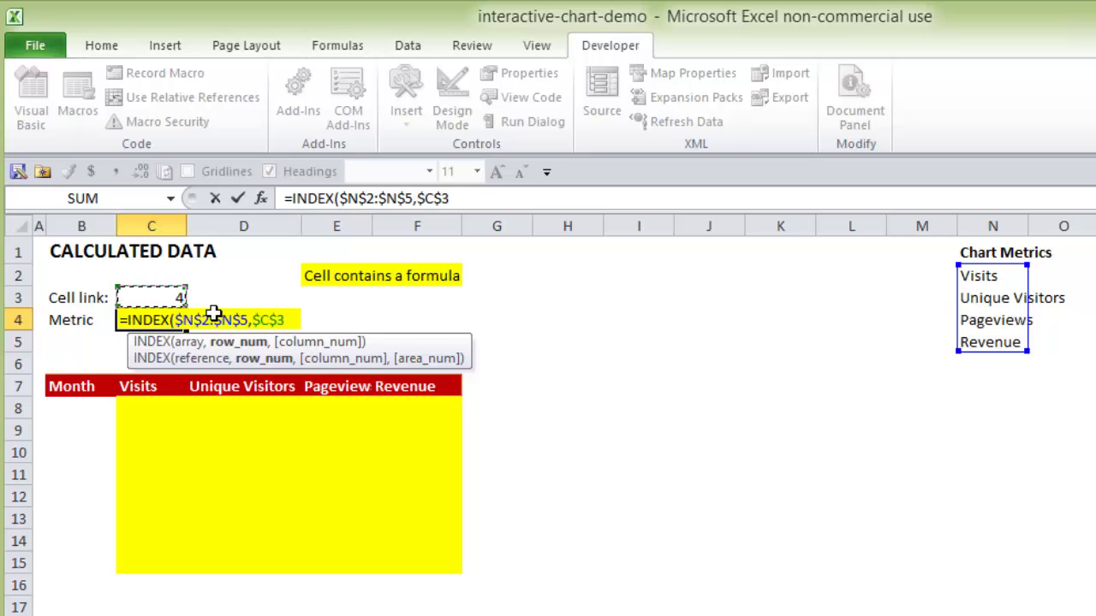
pyautogui.write(')')
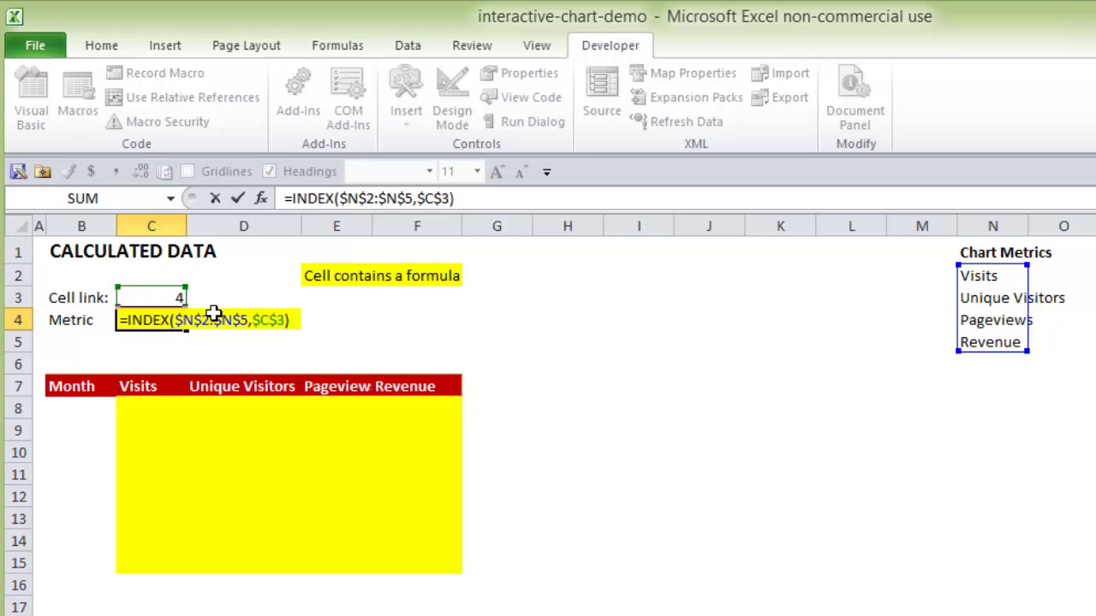
pyautogui.press('Return')
pyautogui.click(167, 324)
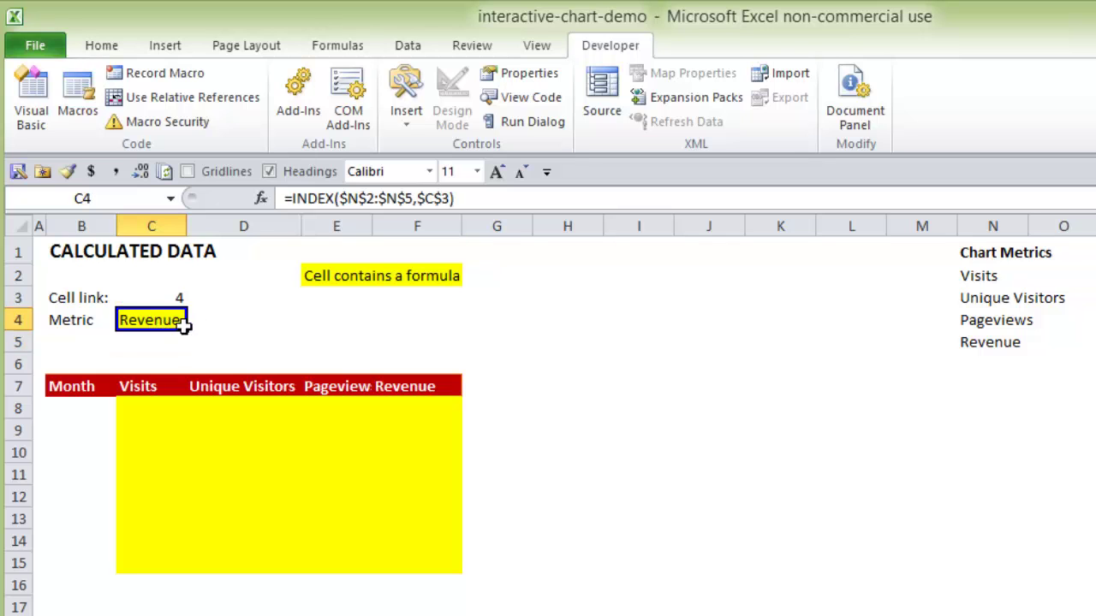
# Choose Unique Visitors in the Chart sheet's combo box and check the cell link and Metric cell on Calculated Data
pyautogui.click(176, 297)
pyautogui.click(166, 329)
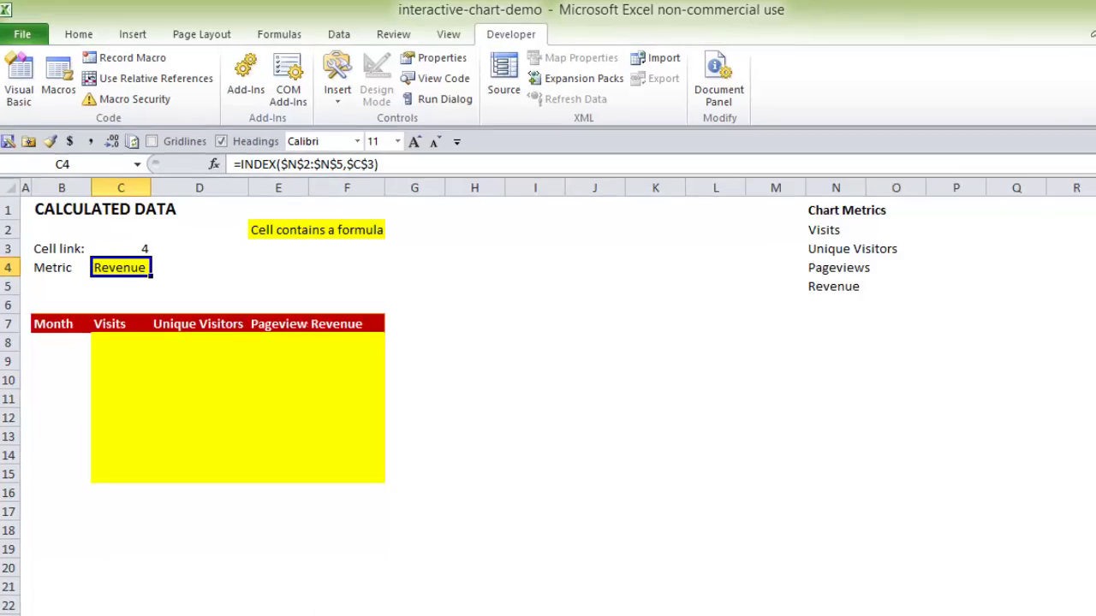
pyautogui.click(242, 590)
pyautogui.click(550, 255)
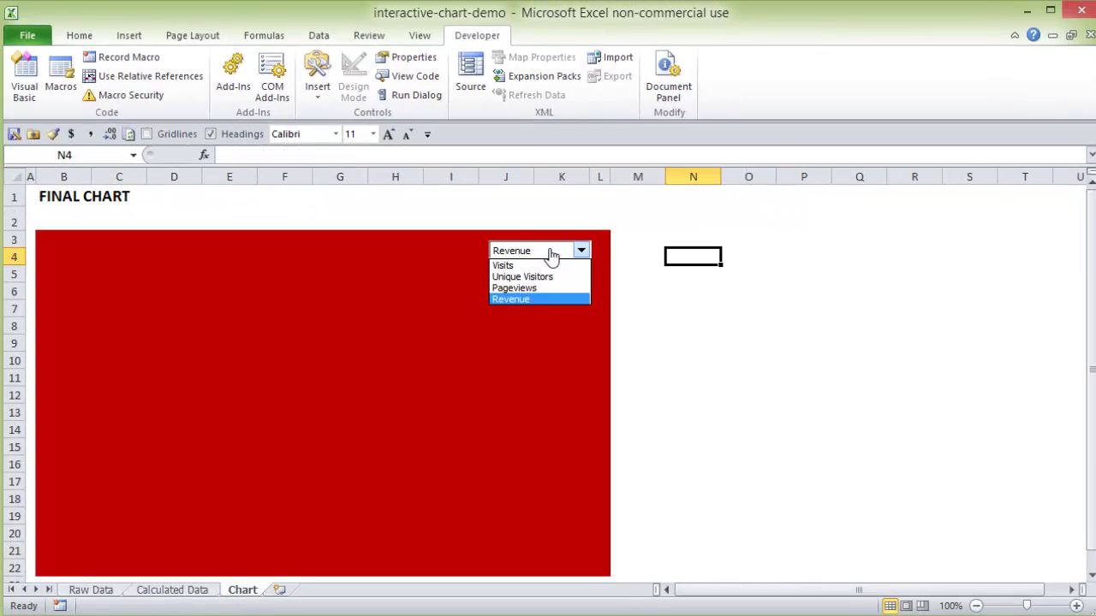
pyautogui.click(528, 278)
pyautogui.click(168, 599)
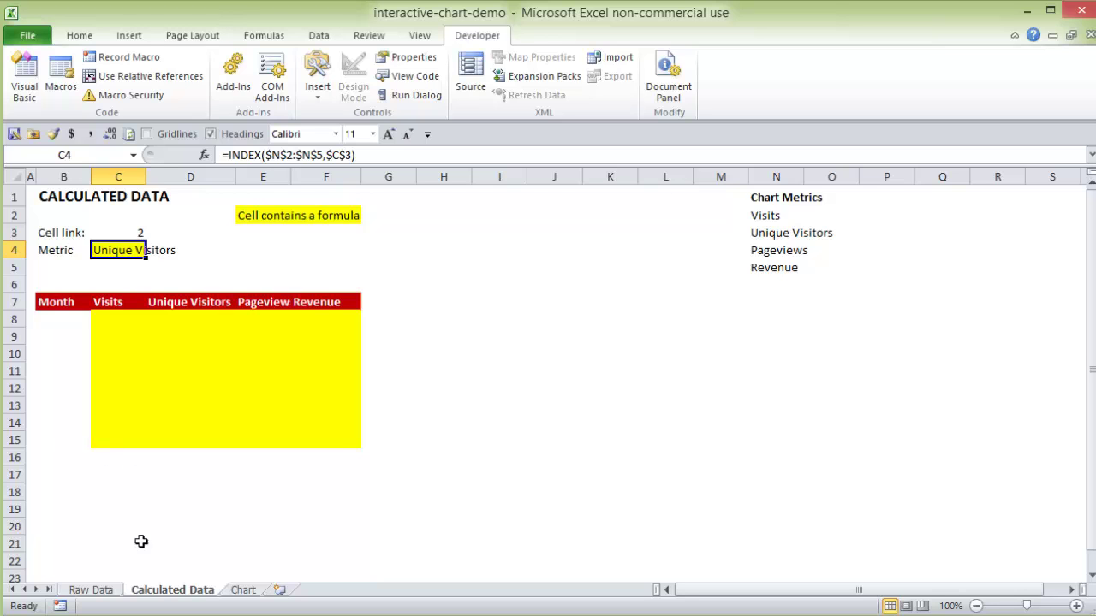
# Link B8 on Calculated Data to the first month with ='Raw Data'!C7 and fill the formula down to B15
pyautogui.click(99, 590)
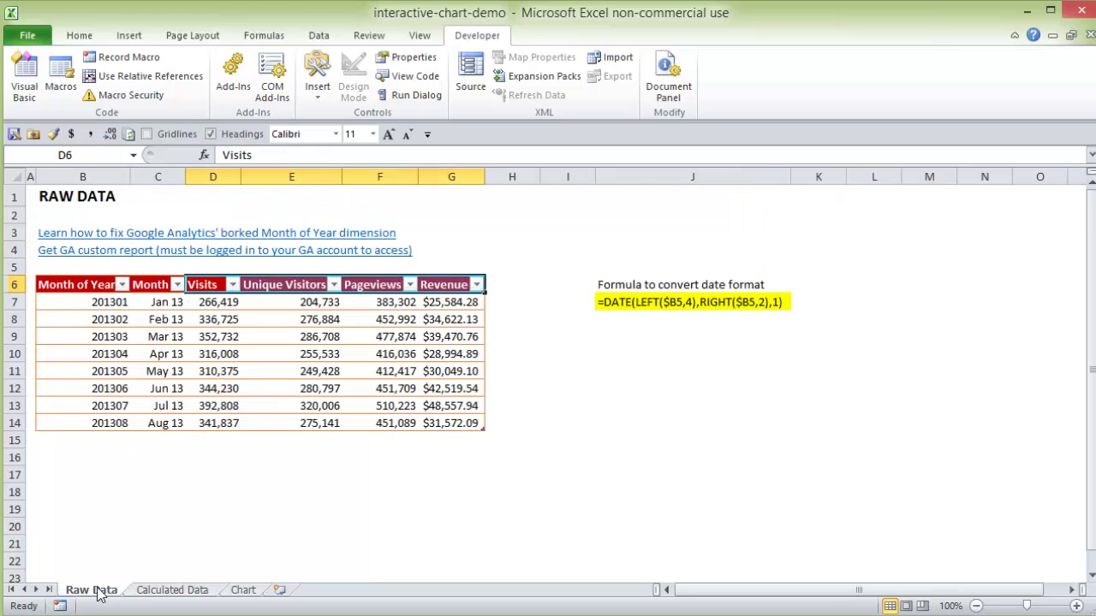
pyautogui.click(155, 590)
pyautogui.click(62, 323)
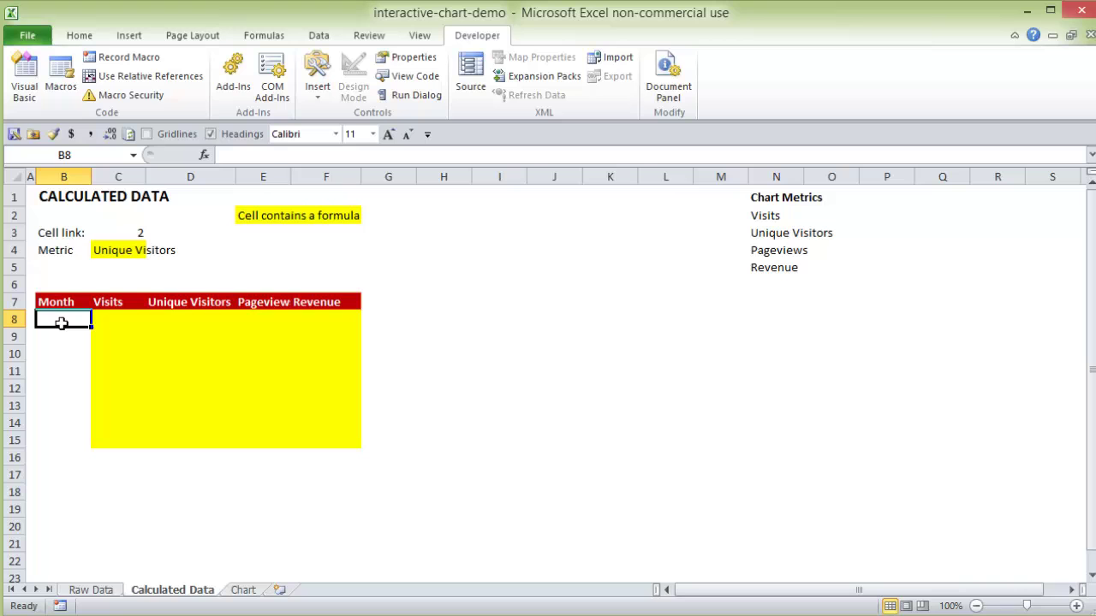
pyautogui.write('=')
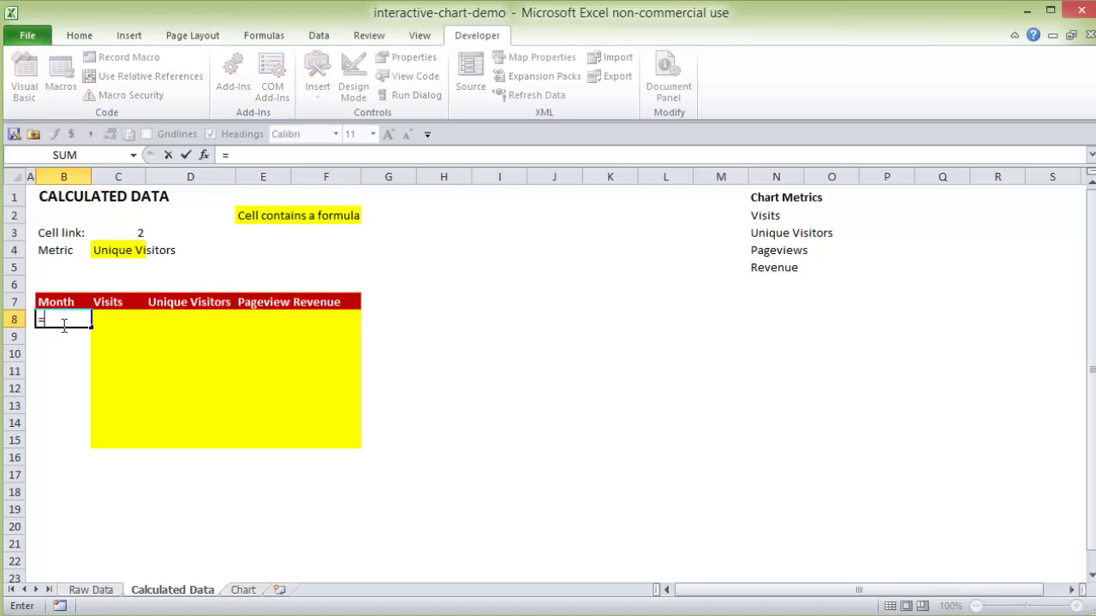
pyautogui.click(96, 592)
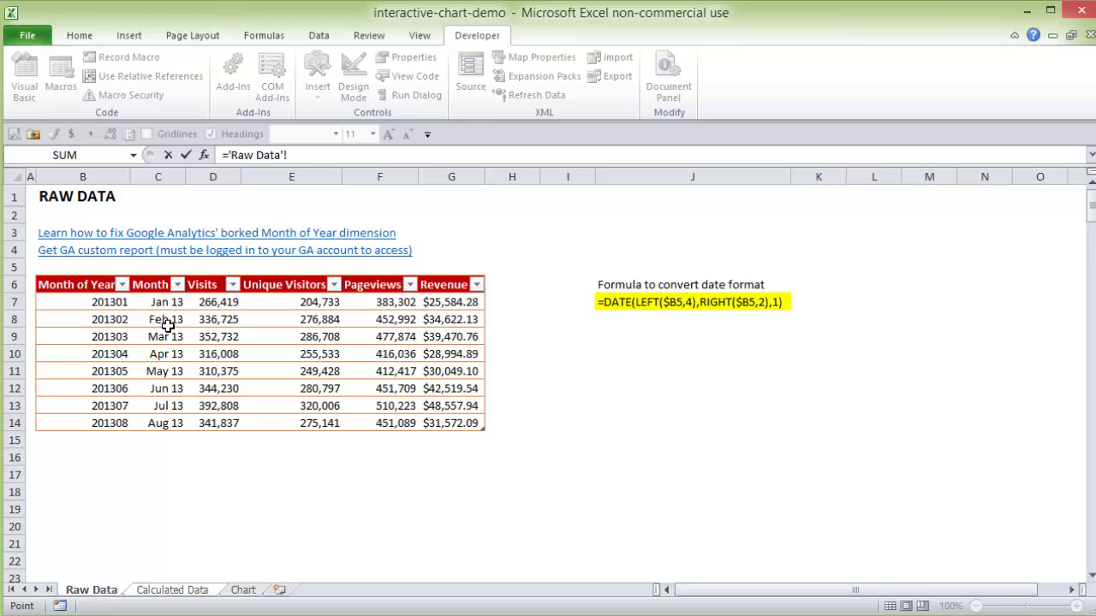
pyautogui.click(168, 305)
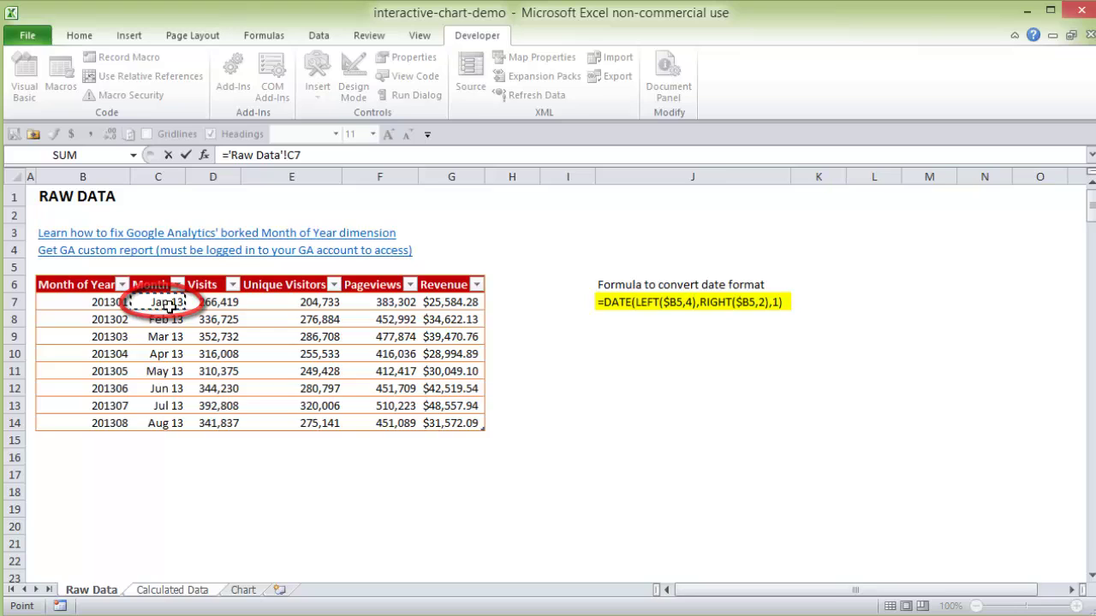
pyautogui.press('Return')
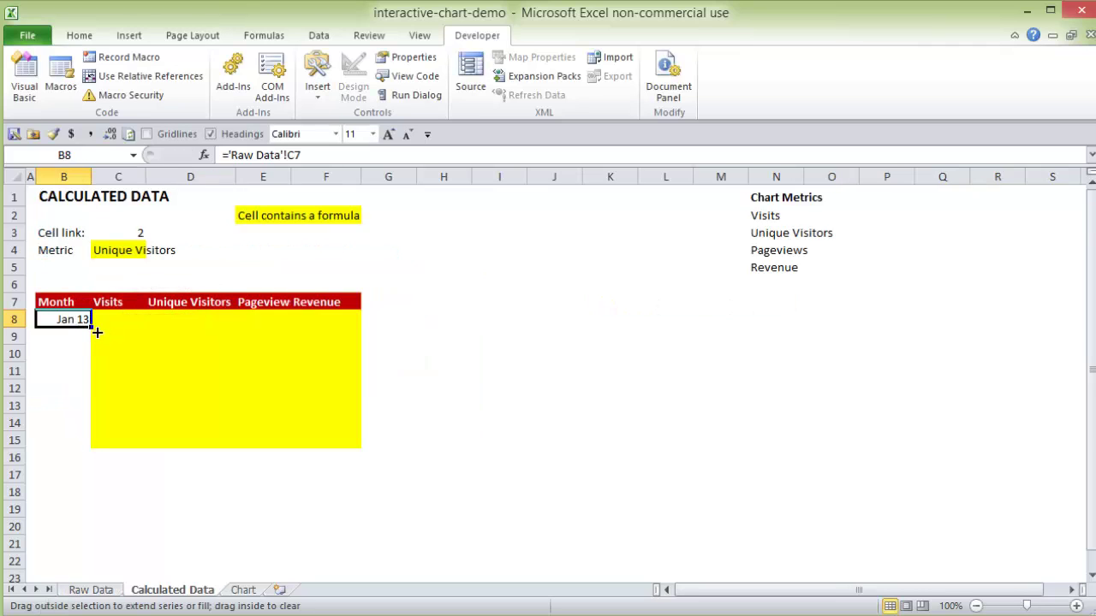
pyautogui.moveTo(97, 334); pyautogui.dragTo(85, 448)
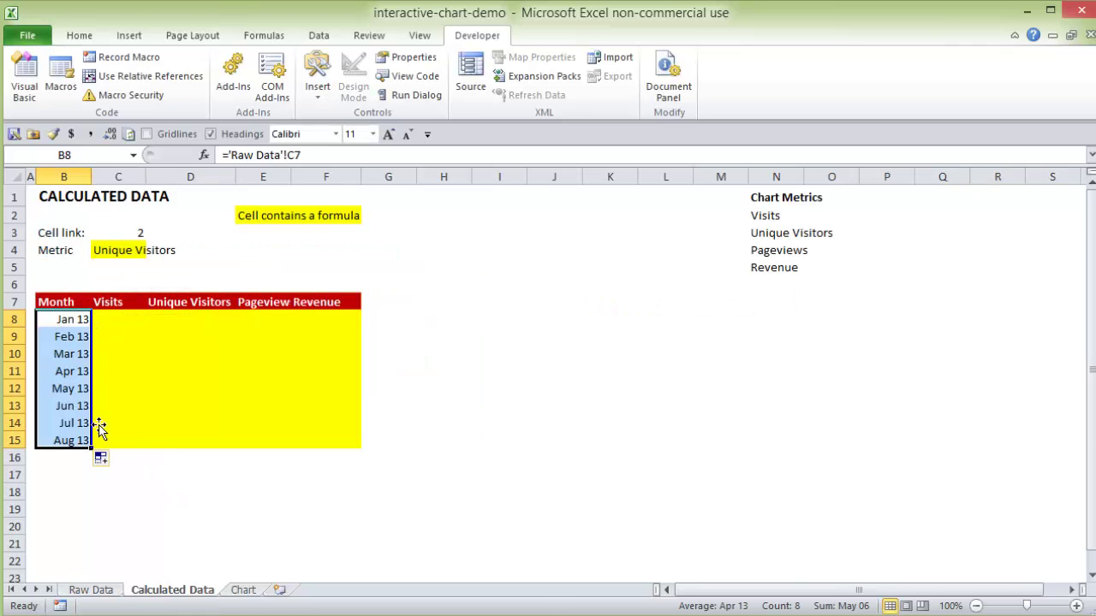
# Compare the Visits header and Metric cell C4 on Calculated Data with the Visits values on Raw Data
pyautogui.click(97, 590)
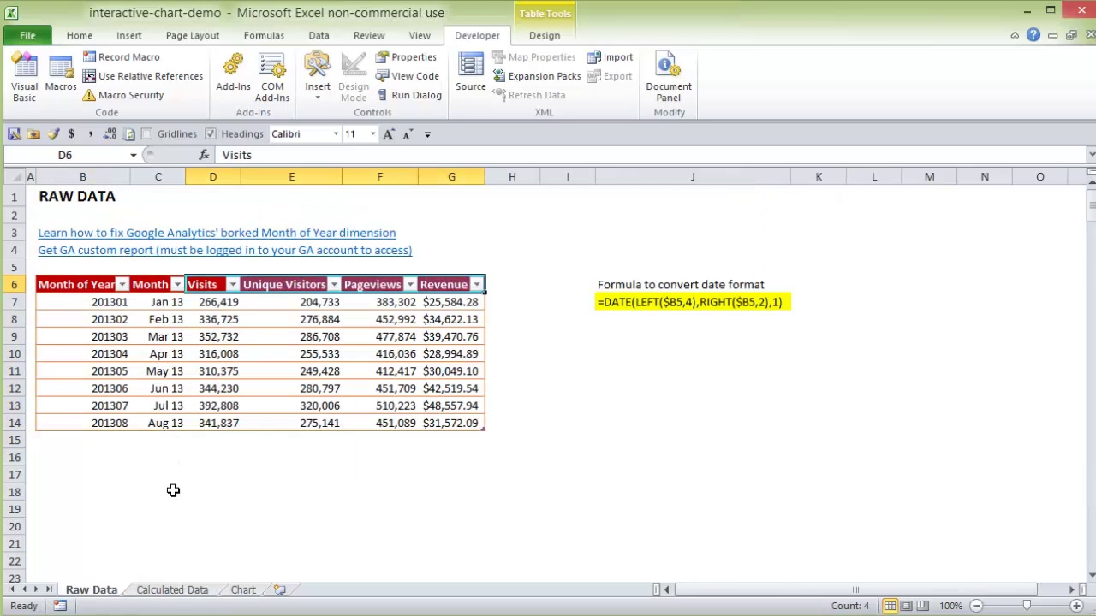
pyautogui.click(159, 593)
pyautogui.click(122, 330)
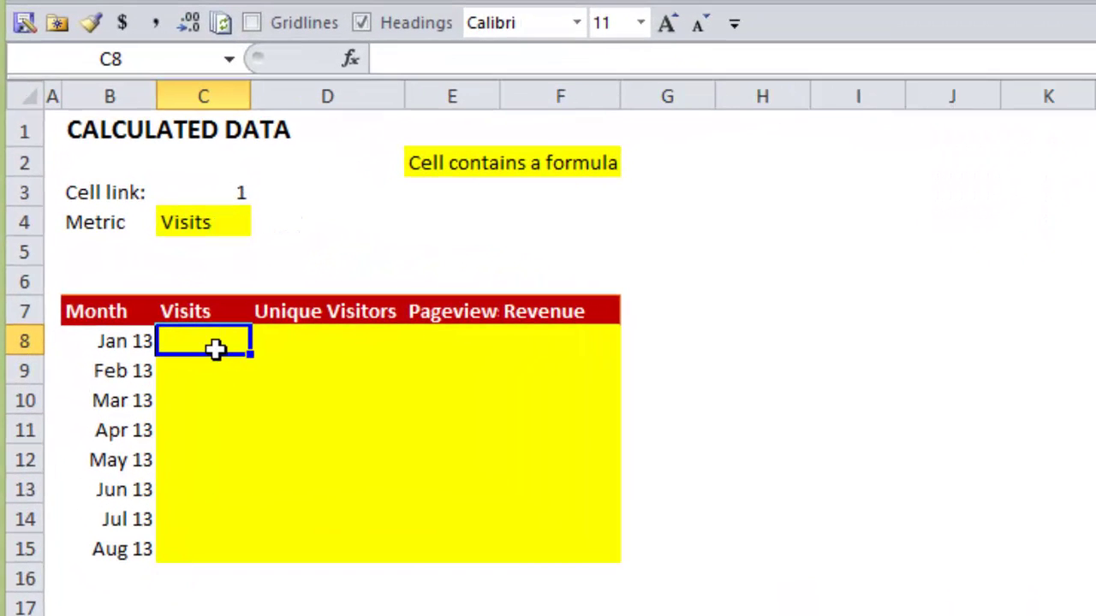
pyautogui.click(216, 318)
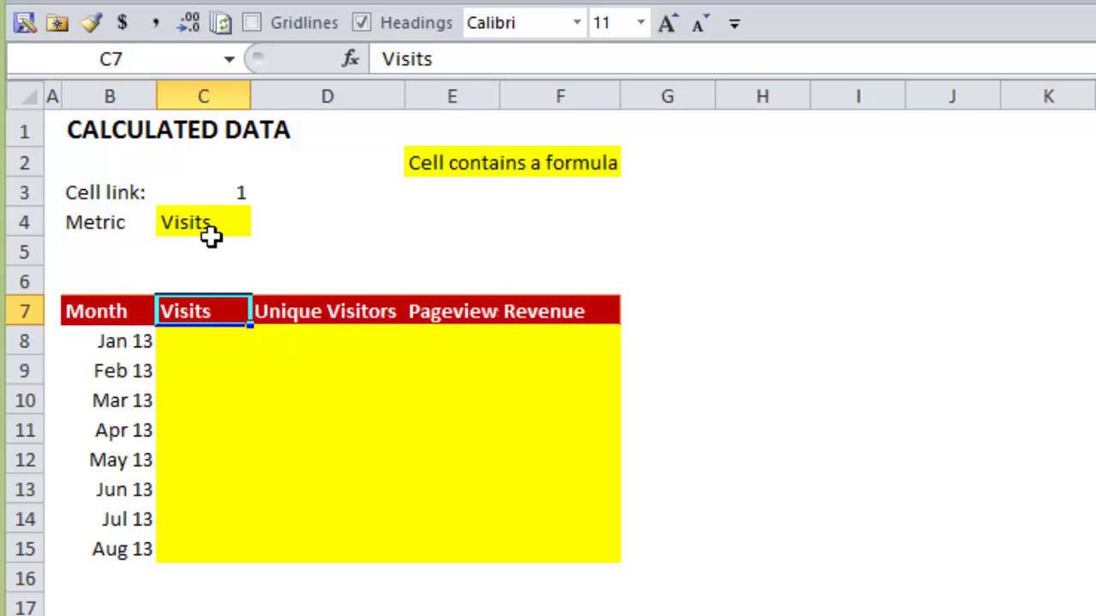
pyautogui.click(202, 346)
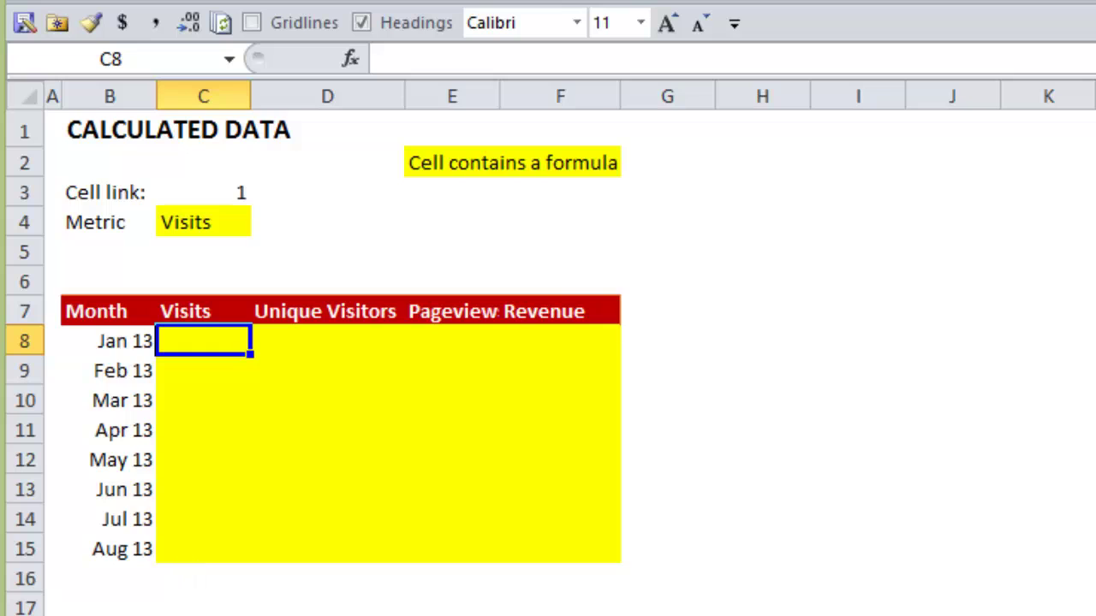
pyautogui.hotkey('ctrl', 'pageup')
pyautogui.click(385, 312)
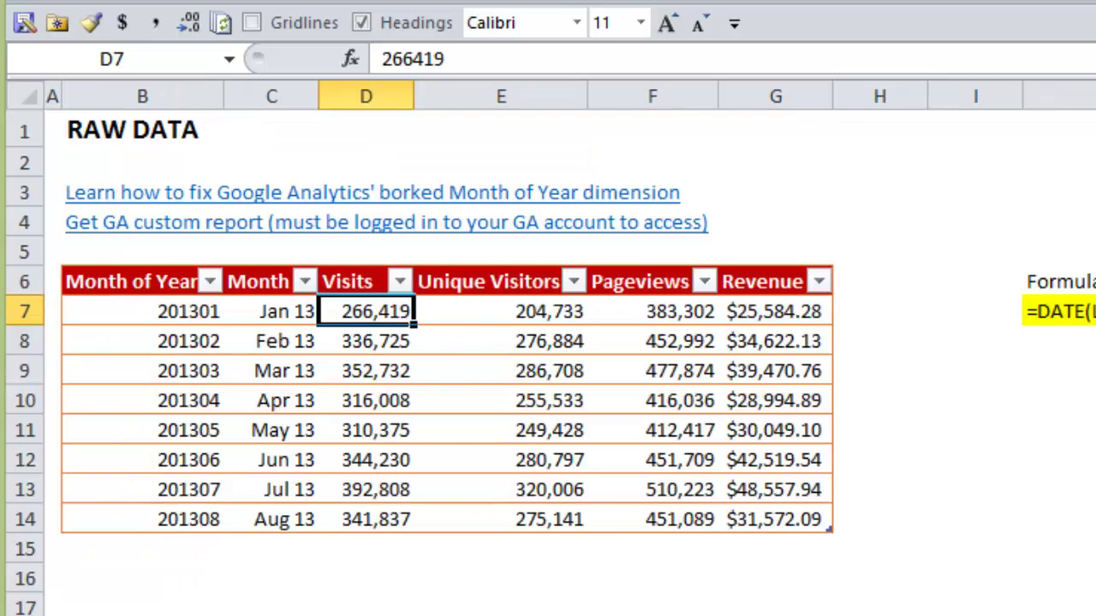
pyautogui.hotkey('ctrl', 'pagedown')
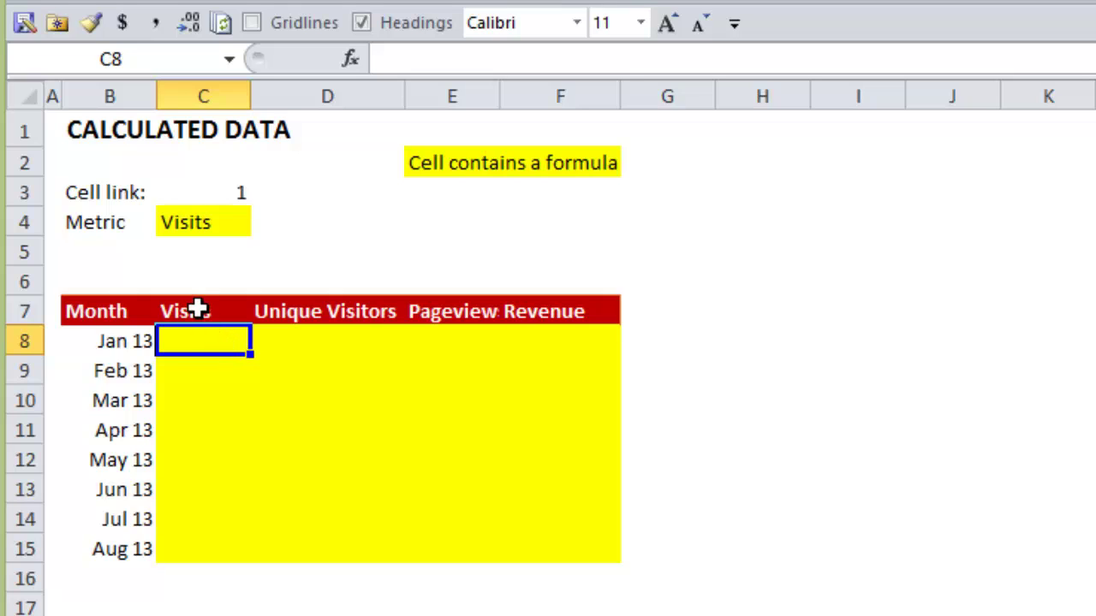
pyautogui.click(208, 230)
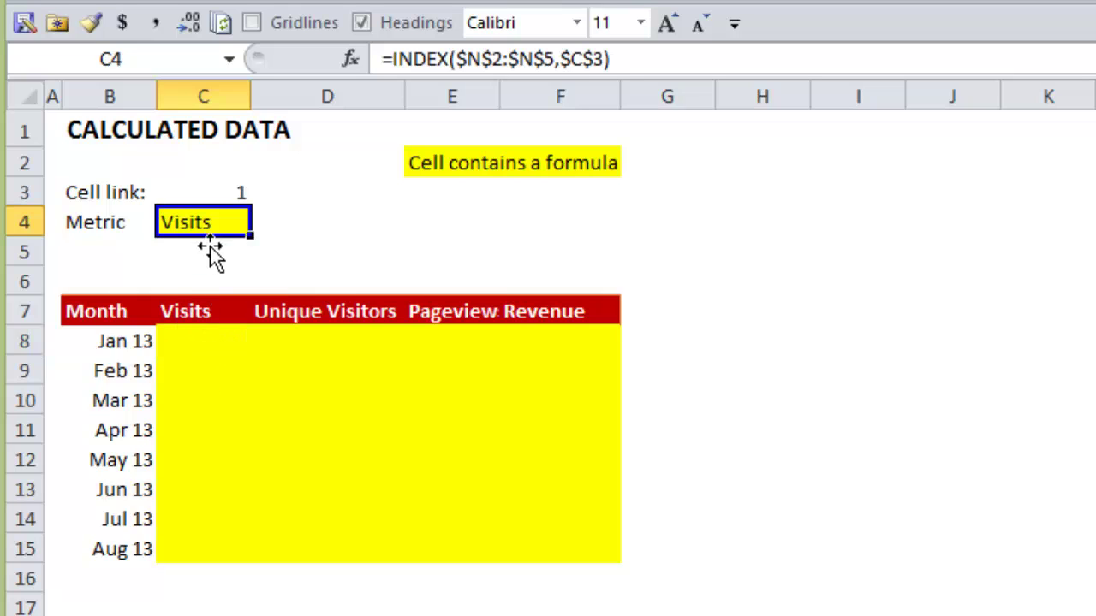
# Start an IF formula in C8 on Calculated Data that tests whether the column header equals the chosen metric, using C$7=$C$4
pyautogui.click(202, 344)
pyautogui.write('=')
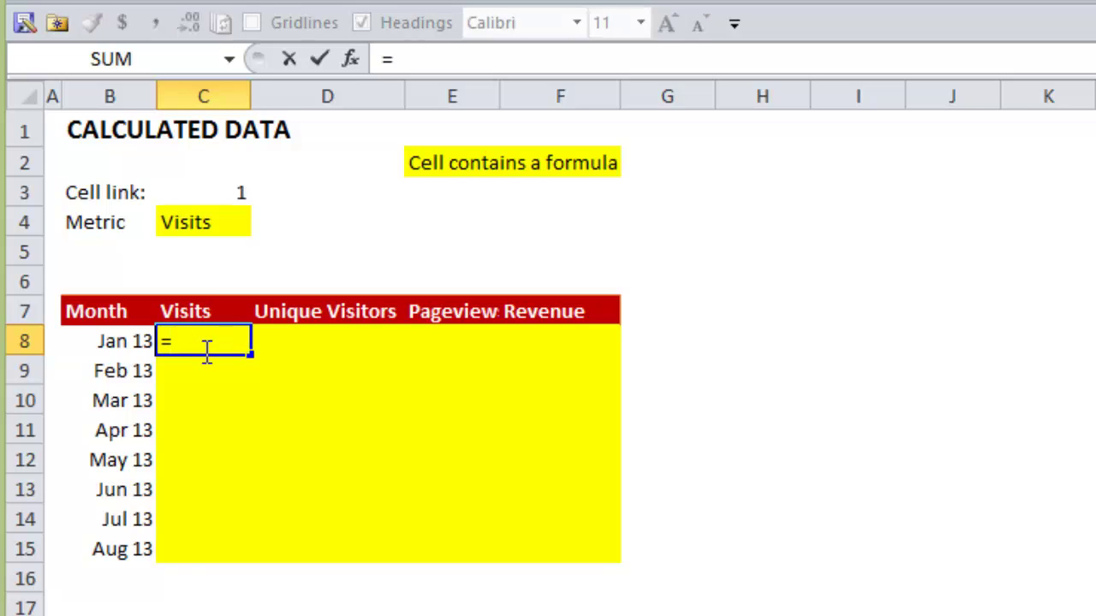
pyautogui.write('if')
pyautogui.press('Tab')
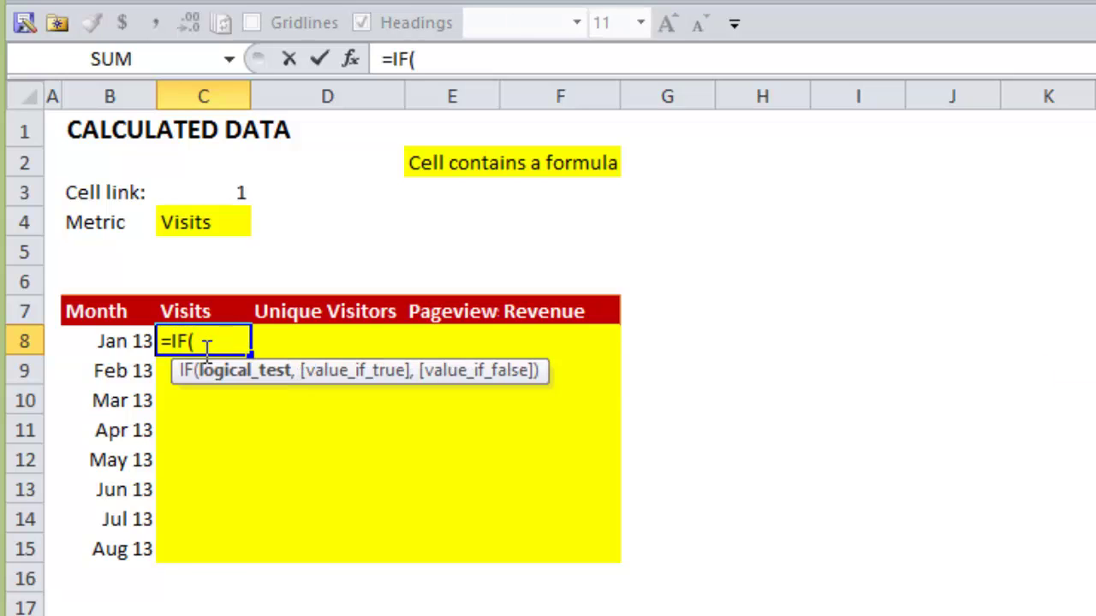
pyautogui.click(203, 310)
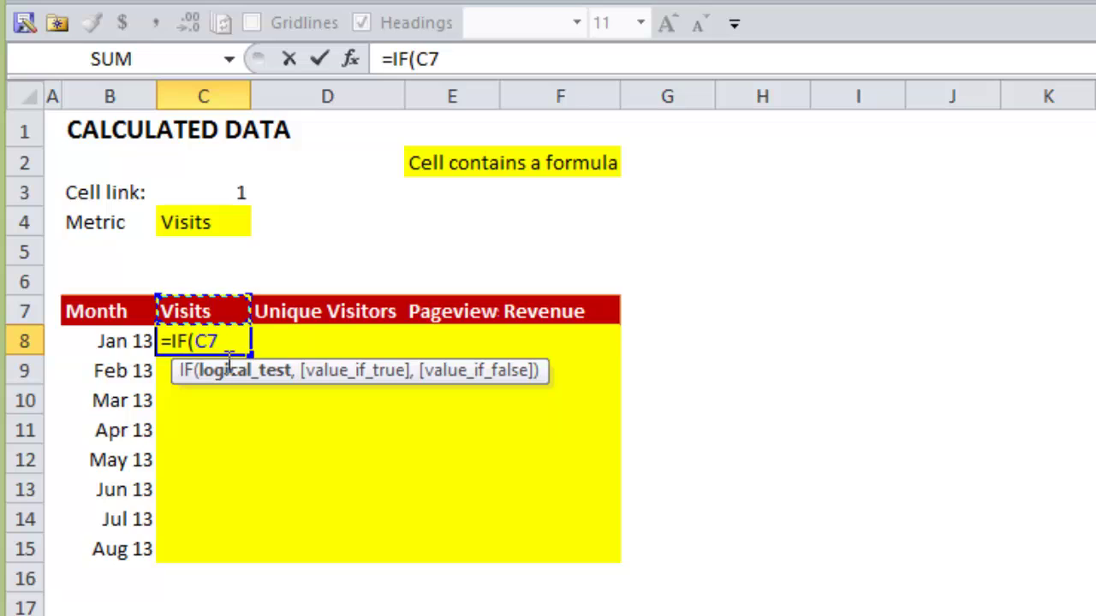
pyautogui.press('F4')
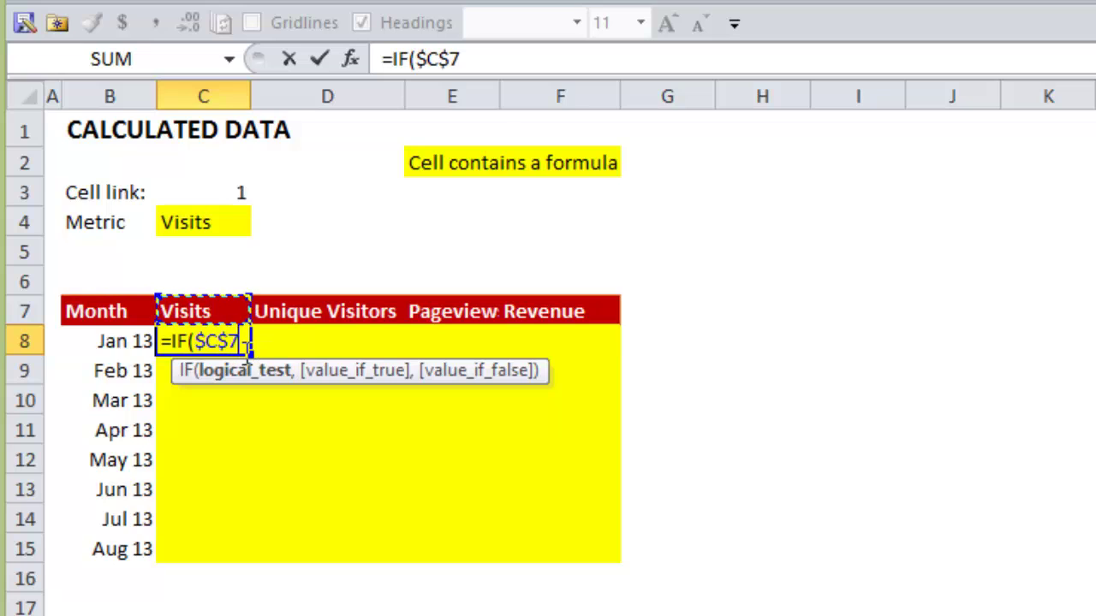
pyautogui.press('F4')
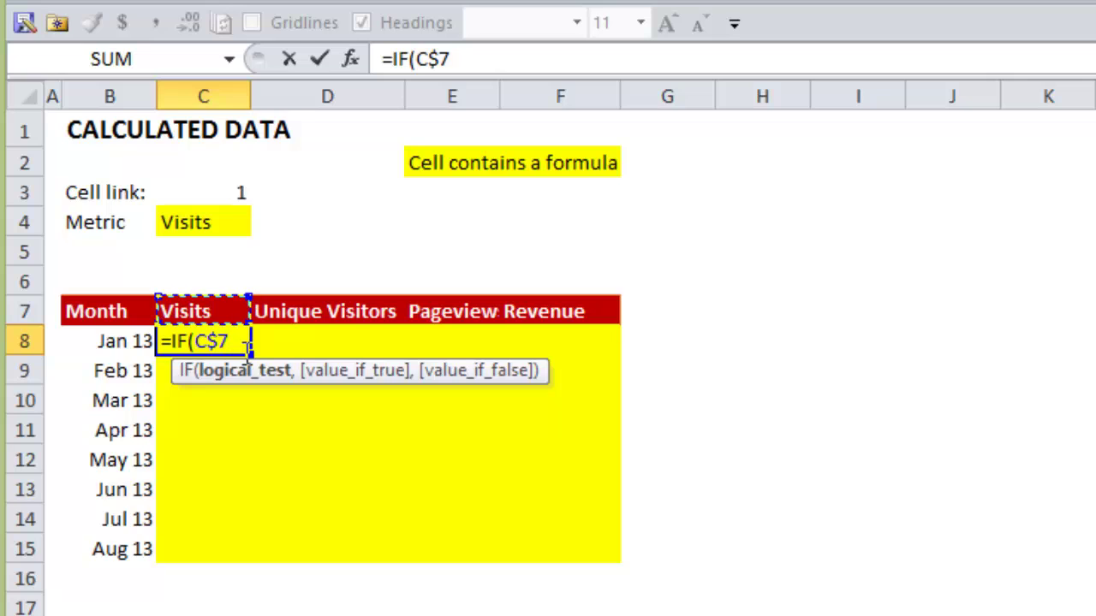
pyautogui.write('=')
pyautogui.click(206, 230)
pyautogui.press('F4')
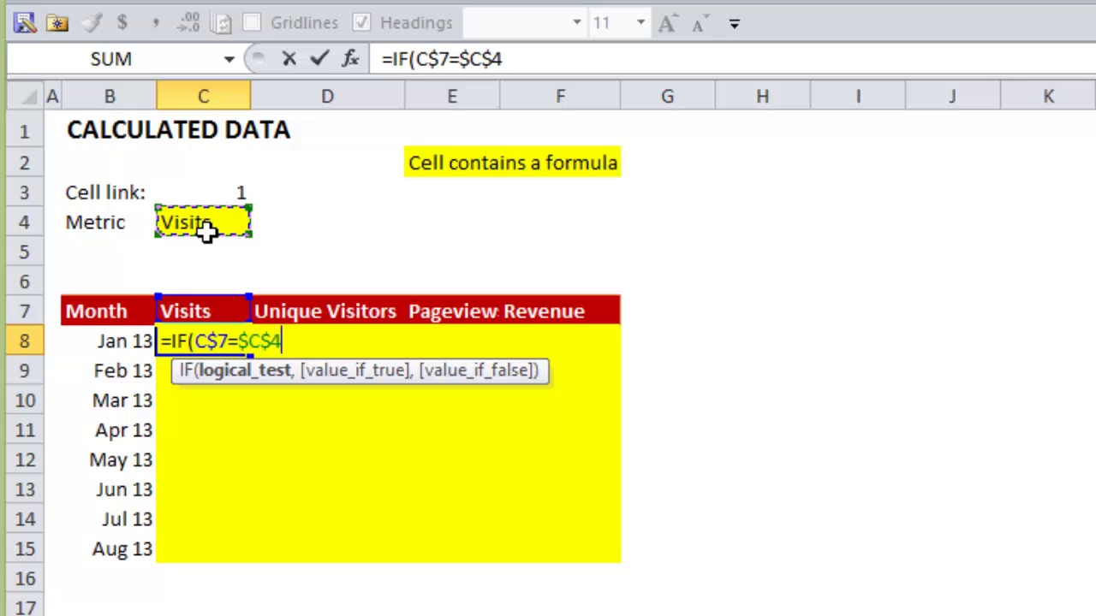
pyautogui.write(',')
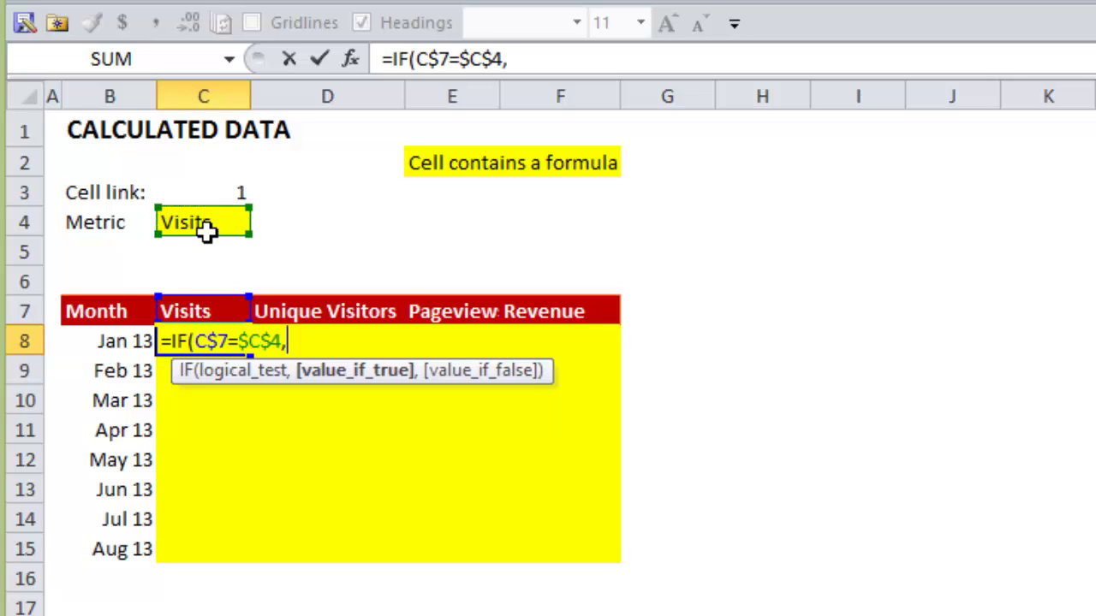
# Complete the C8 formula as =IF(C$7=$C$4,'Raw Data'!D7,NA()), returning the first Visits value from Raw Data or NA()
pyautogui.click(195, 611)
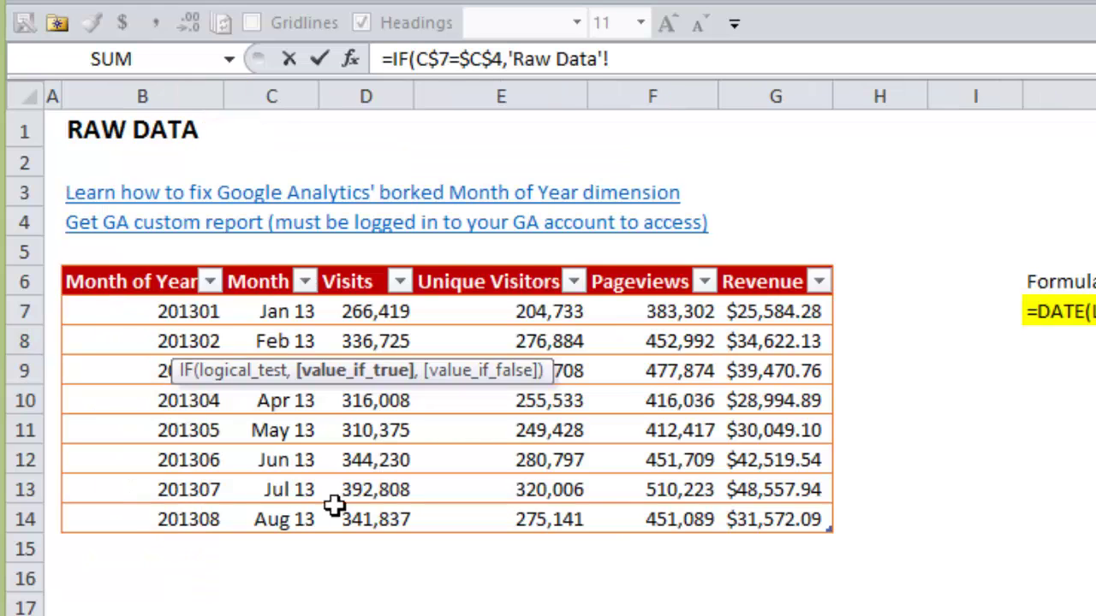
pyautogui.click(394, 325)
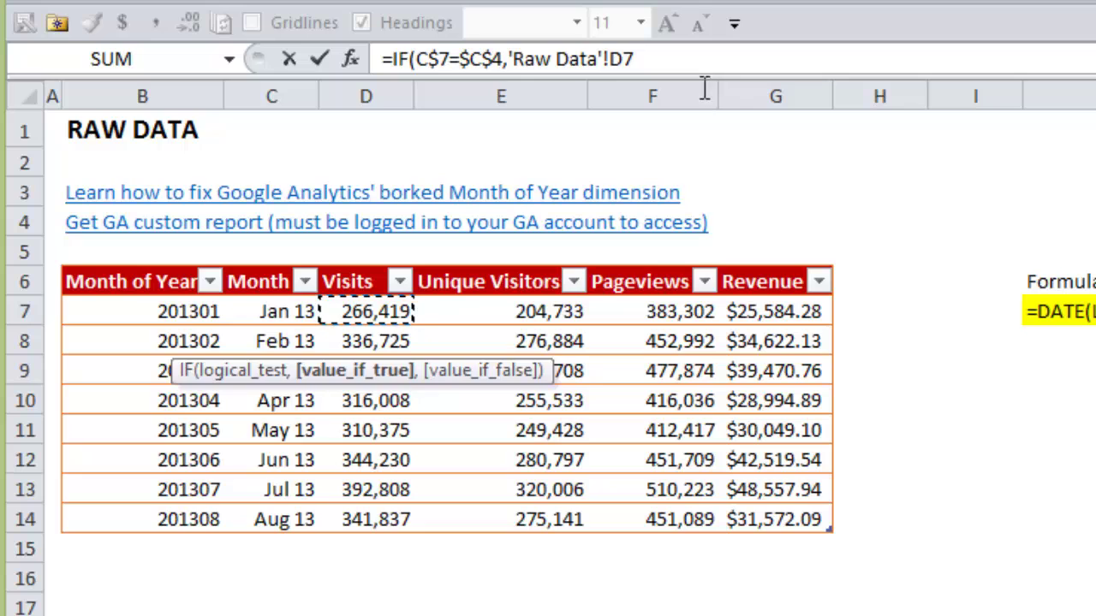
pyautogui.click(663, 68)
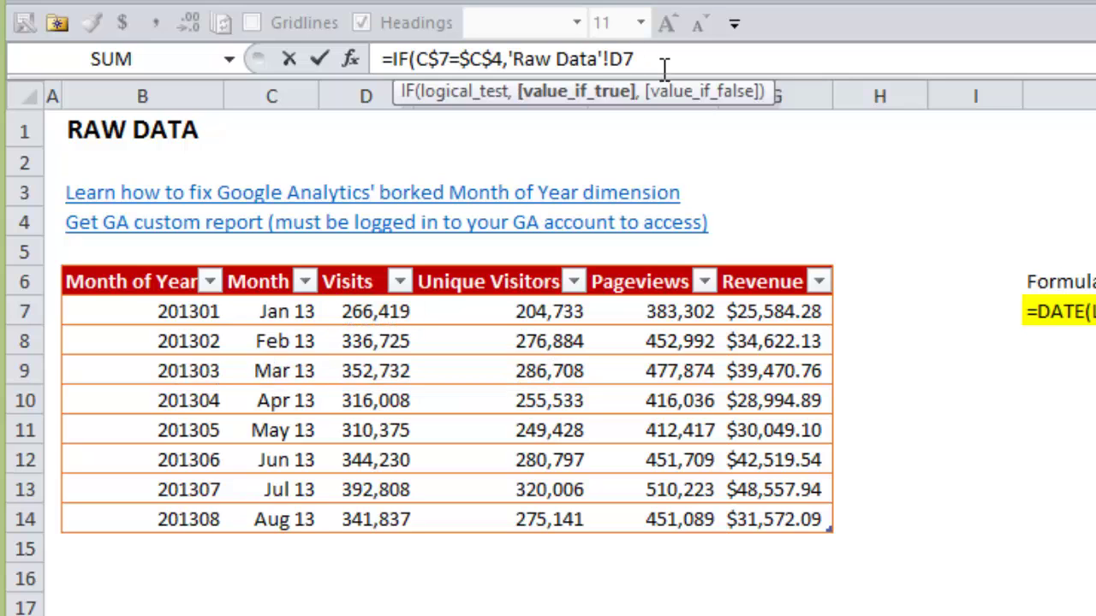
pyautogui.write(',')
pyautogui.hotkey('ctrl', 'pagedown')
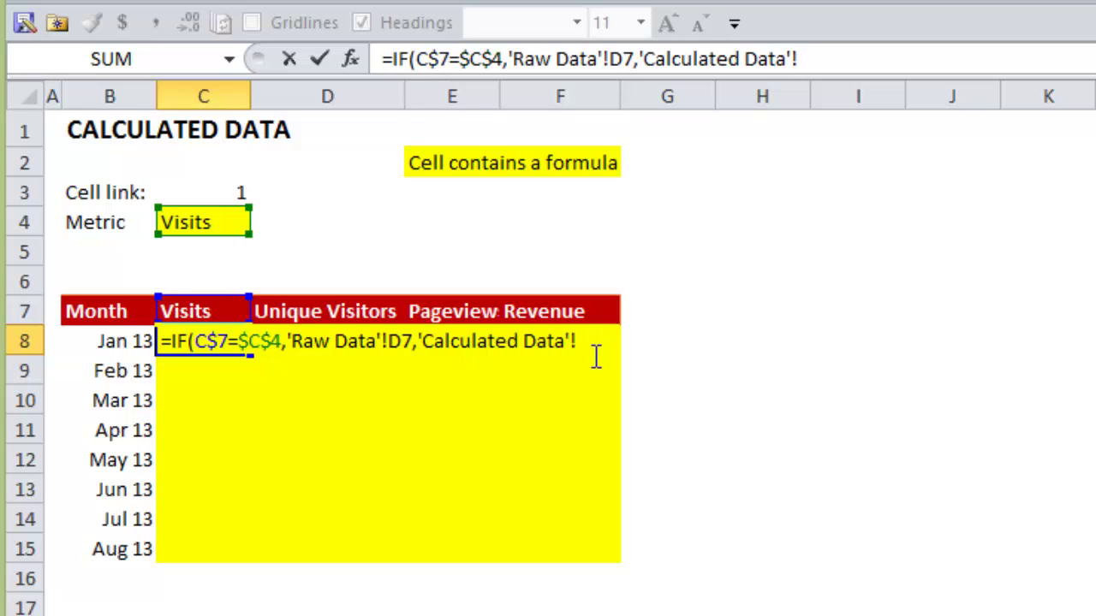
pyautogui.moveTo(582, 352); pyautogui.dragTo(434, 359)
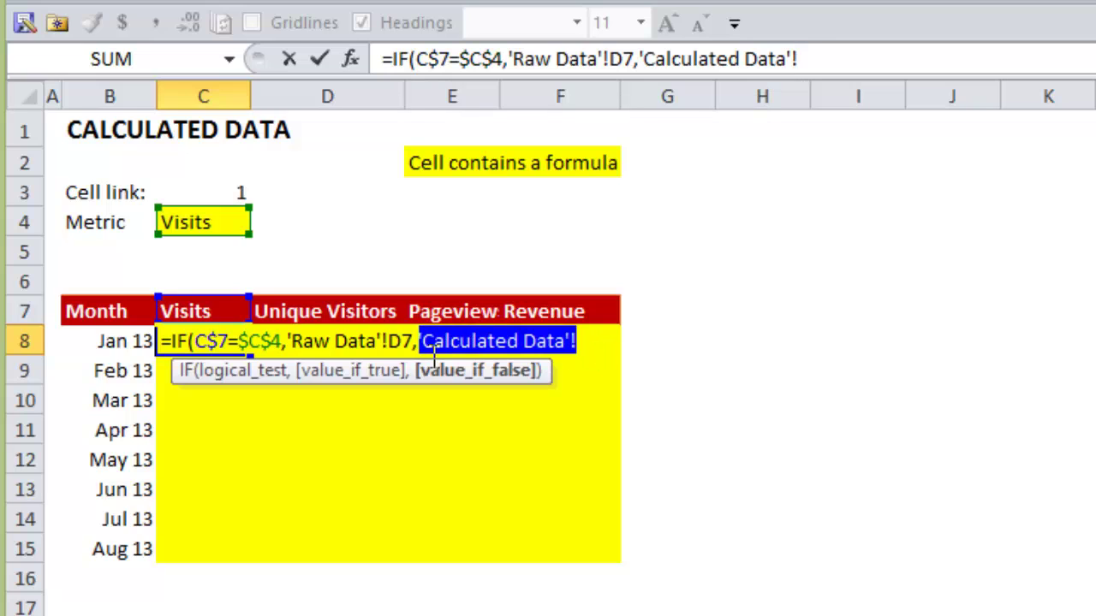
pyautogui.press('BackSpace')
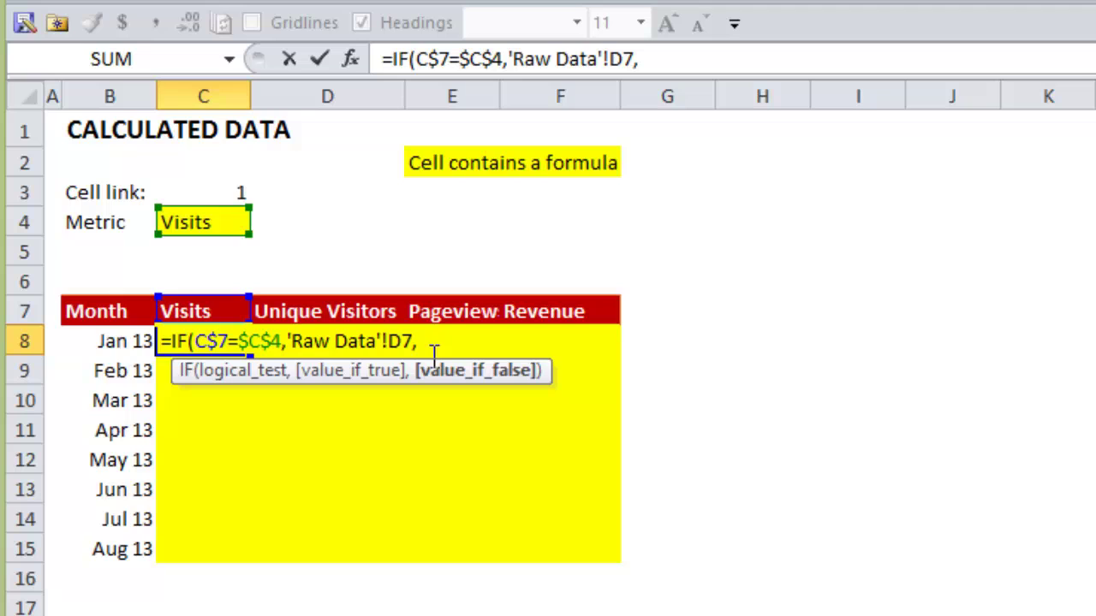
pyautogui.write('NA')
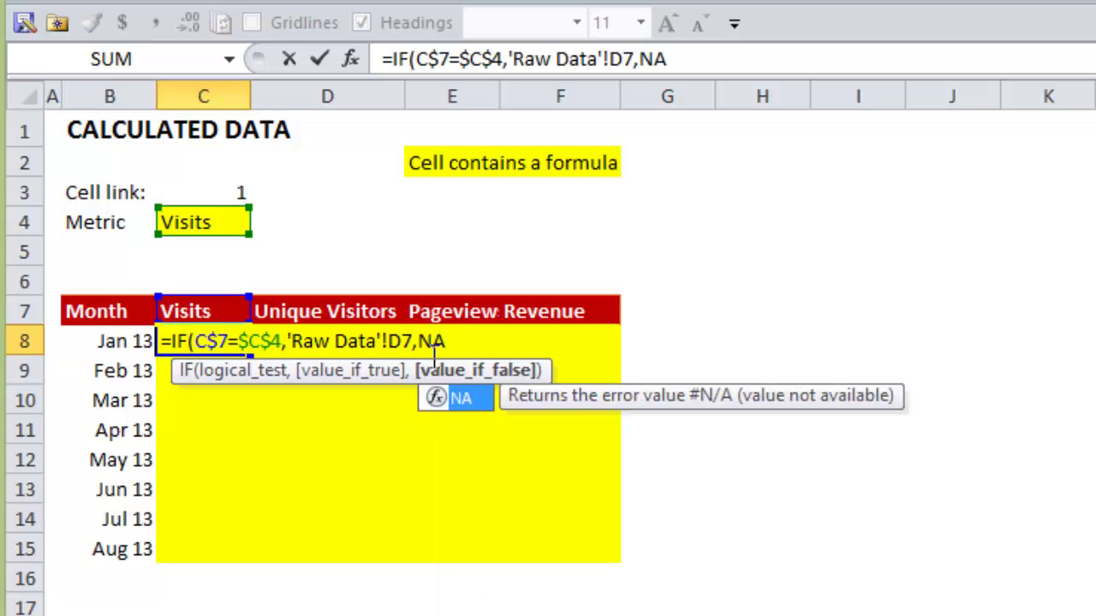
pyautogui.write('()')
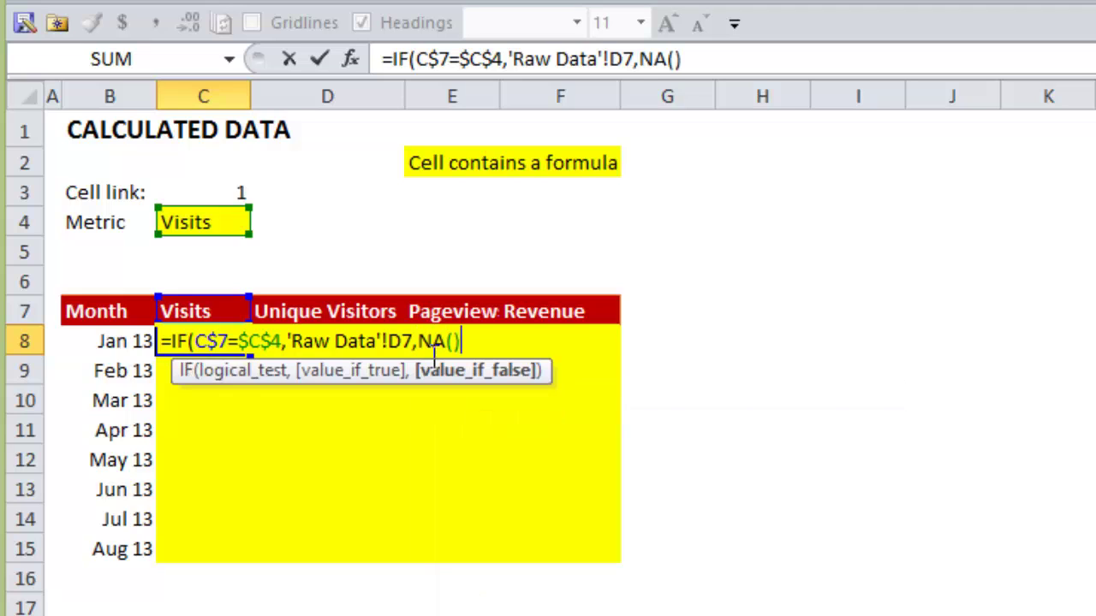
pyautogui.write(')')
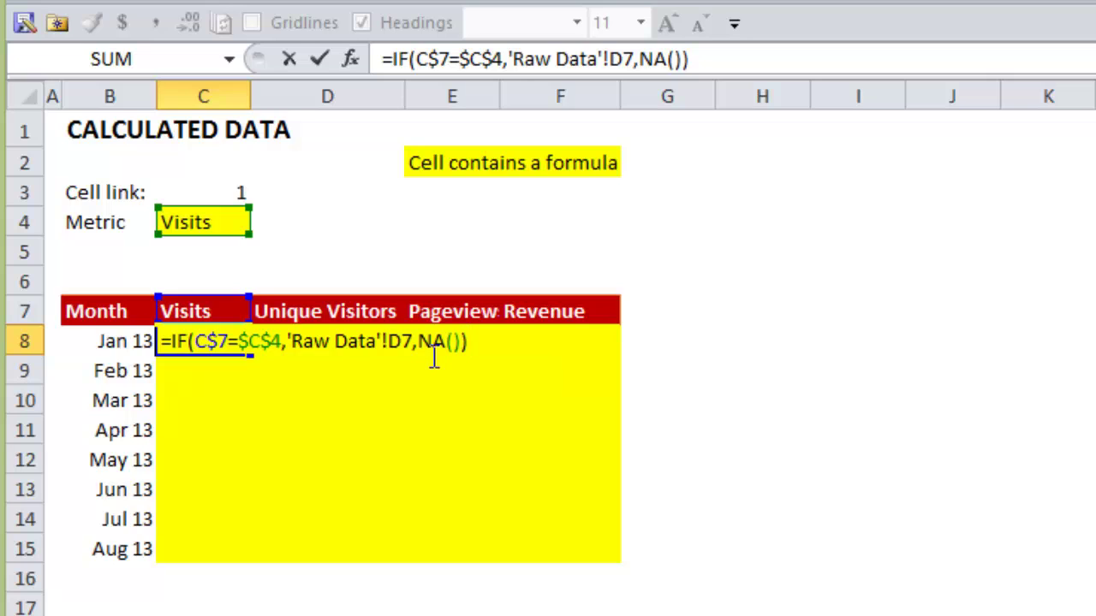
pyautogui.press('Return')
# Fill the C8 formula across to F8 and down to row 15 of the calculated table
pyautogui.click(245, 347)
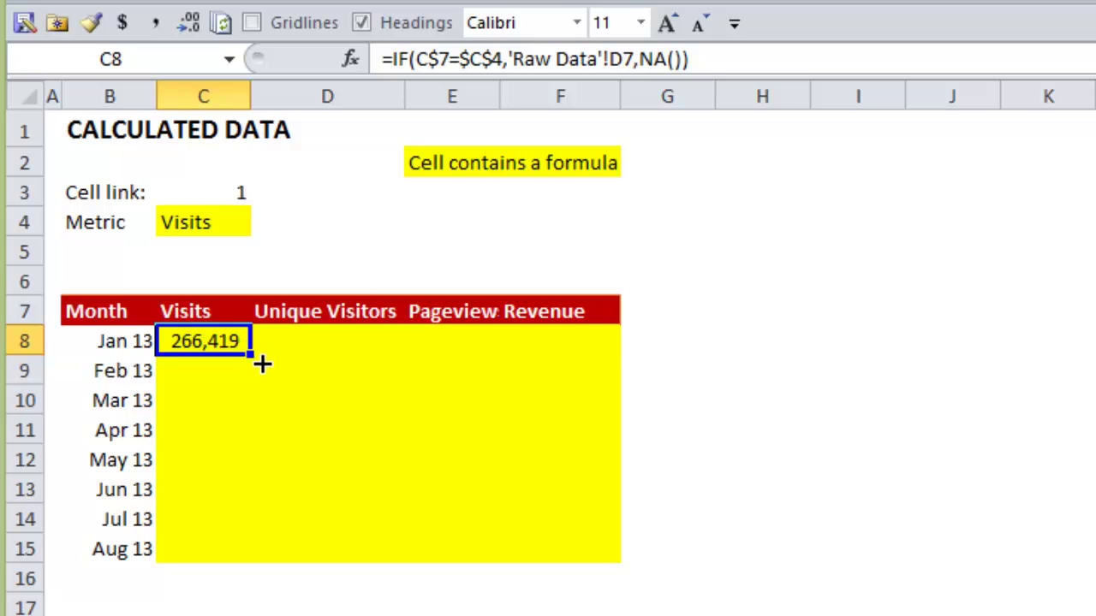
pyautogui.moveTo(264, 364); pyautogui.dragTo(607, 370)
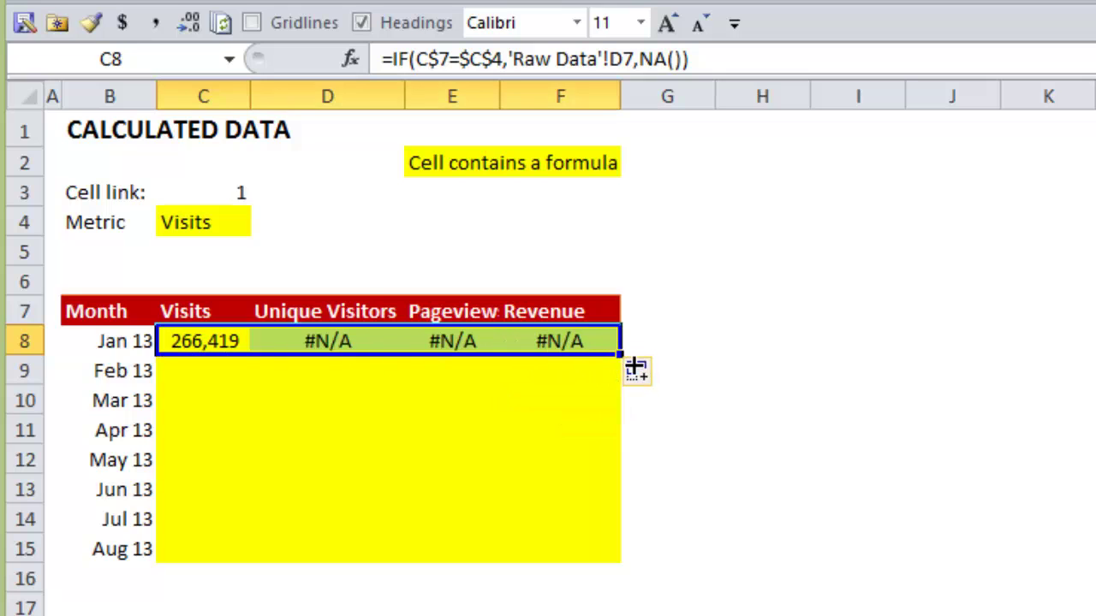
pyautogui.moveTo(621, 356); pyautogui.dragTo(591, 563)
# Compare the Visits values and formulas in C8 and C15 on Calculated Data with the Visits column on Raw Data
pyautogui.click(225, 347)
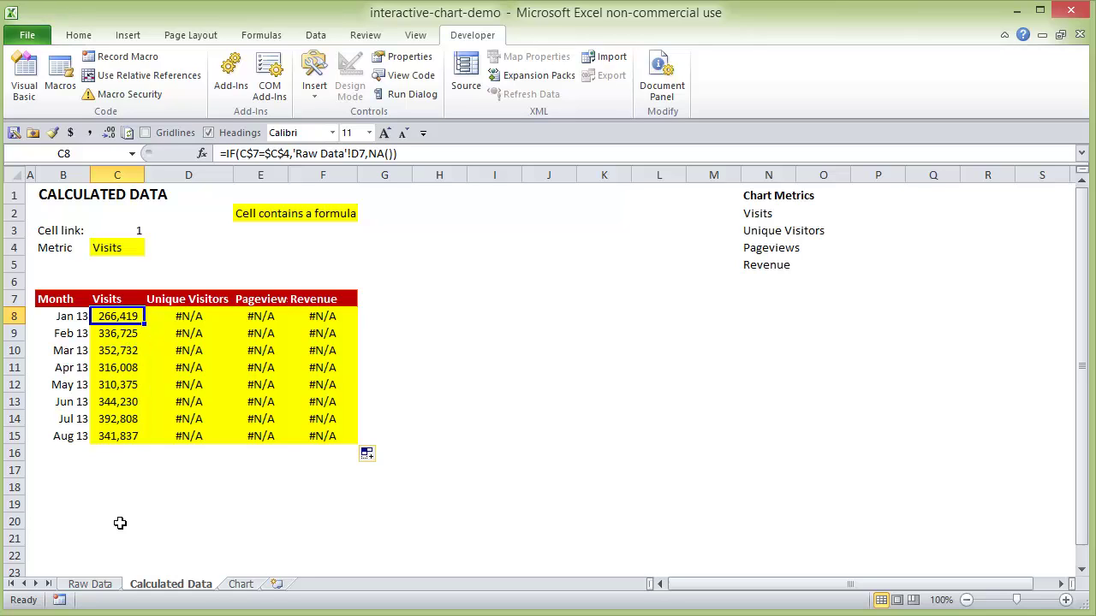
pyautogui.click(91, 585)
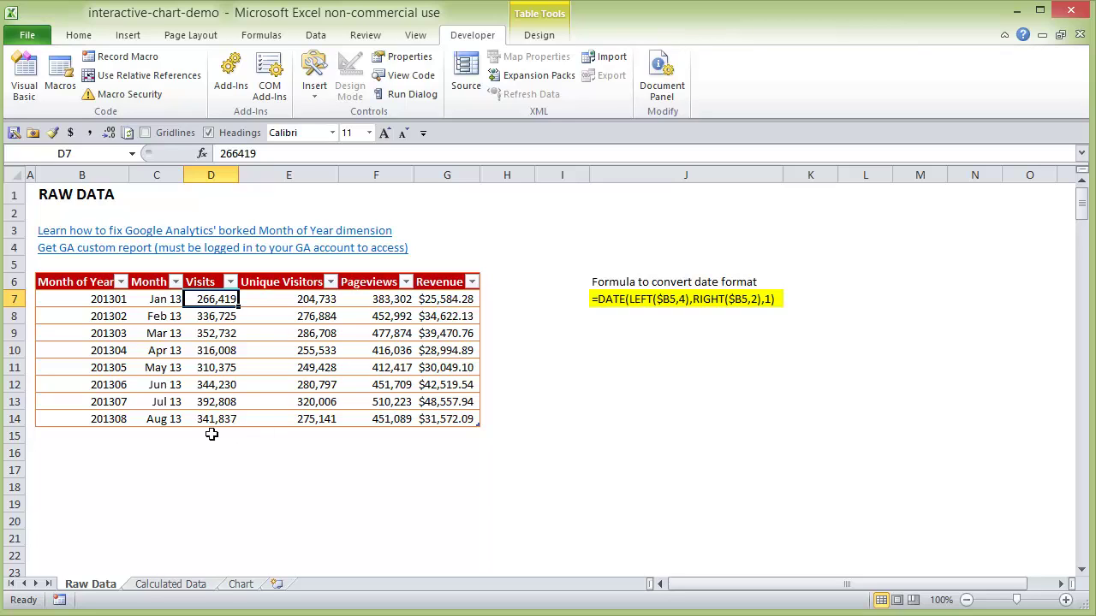
pyautogui.click(170, 584)
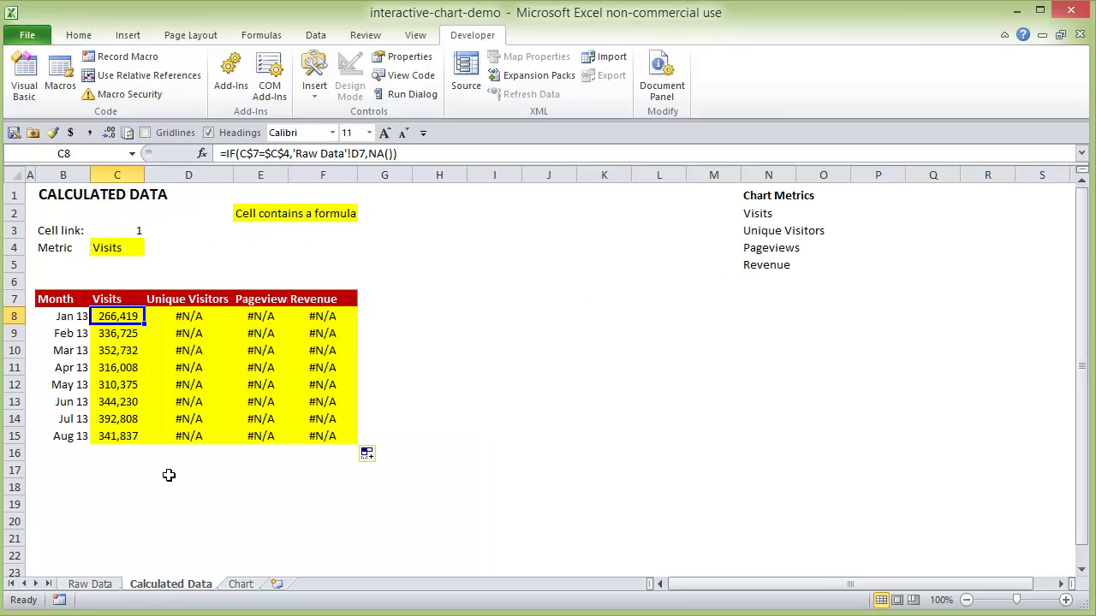
pyautogui.click(137, 436)
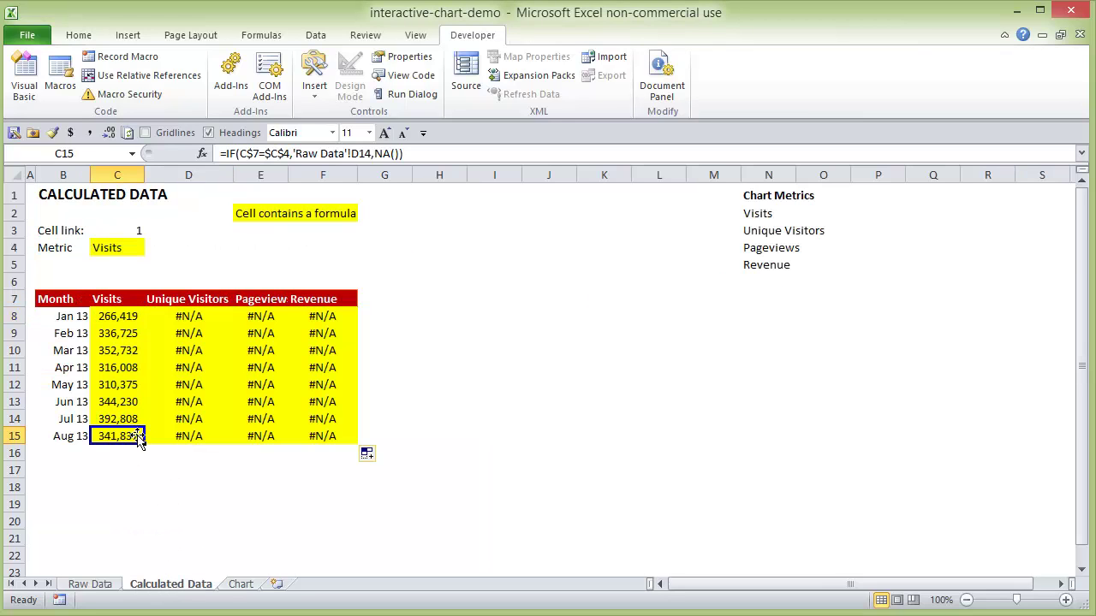
# Test the calculated table by setting the cell link in C3 to 2 and finally to 3
pyautogui.click(134, 233)
pyautogui.write('2')
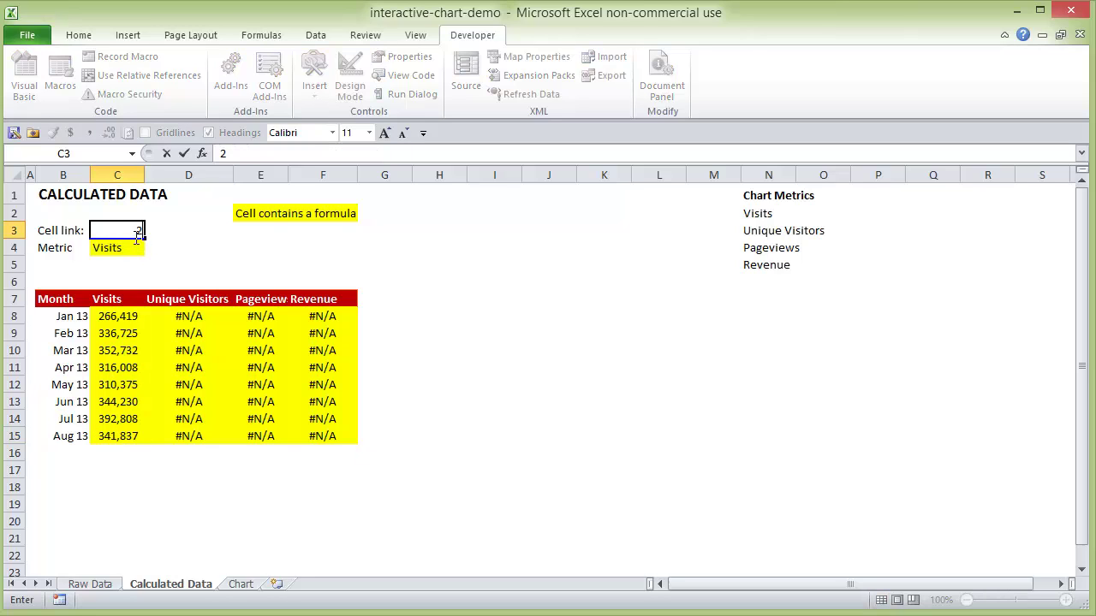
pyautogui.press('Return')
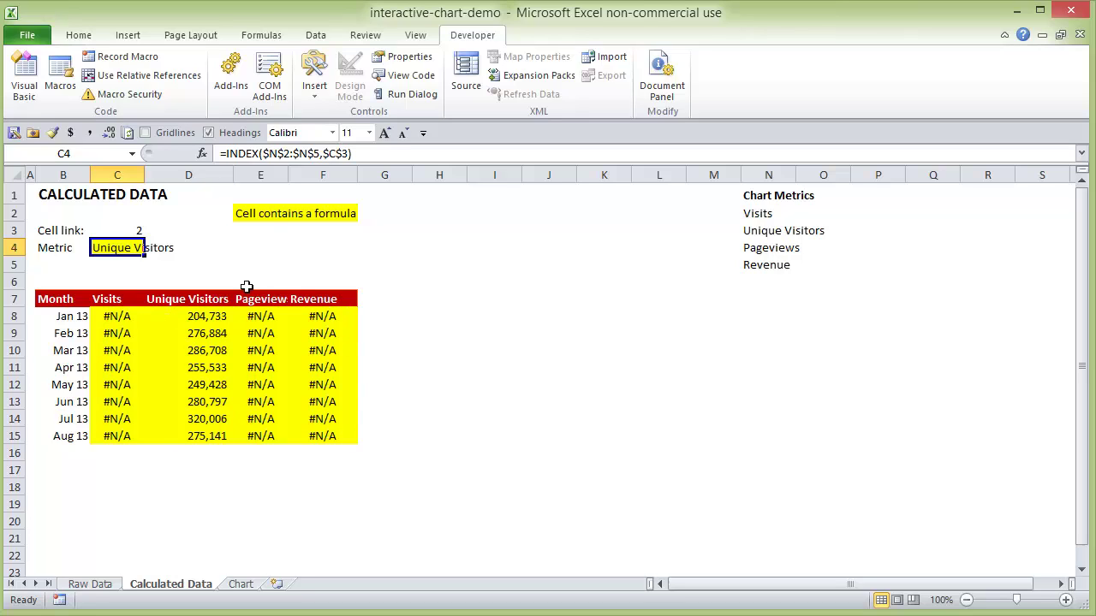
pyautogui.click(142, 233)
pyautogui.write('3')
pyautogui.press('Return')
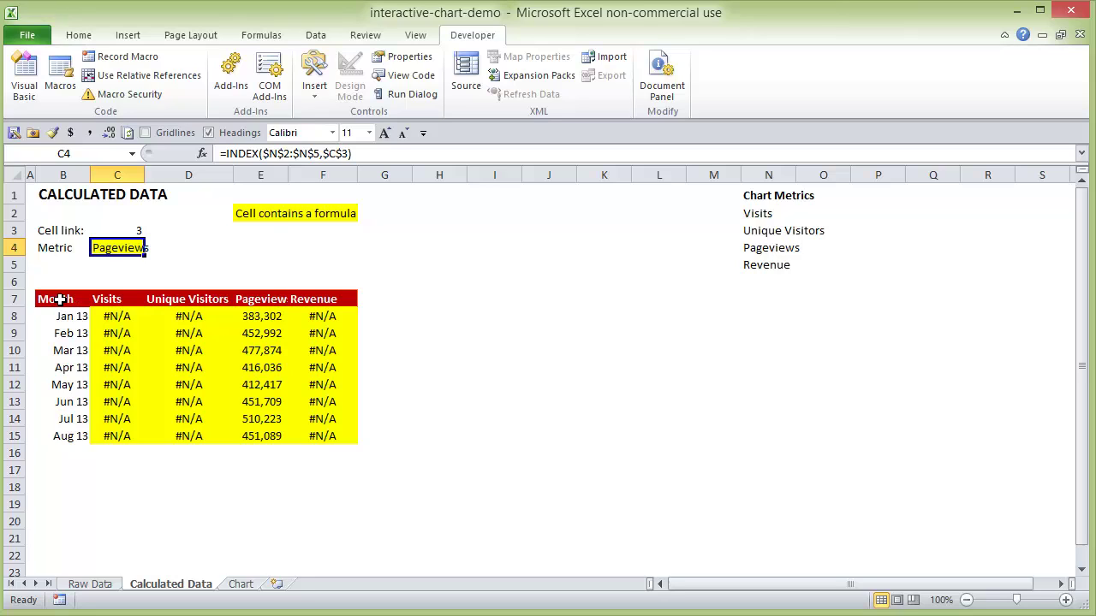
# Insert a basic 2-D line chart from the calculated table B7:F15, including its headers
pyautogui.moveTo(59, 298); pyautogui.dragTo(304, 437)
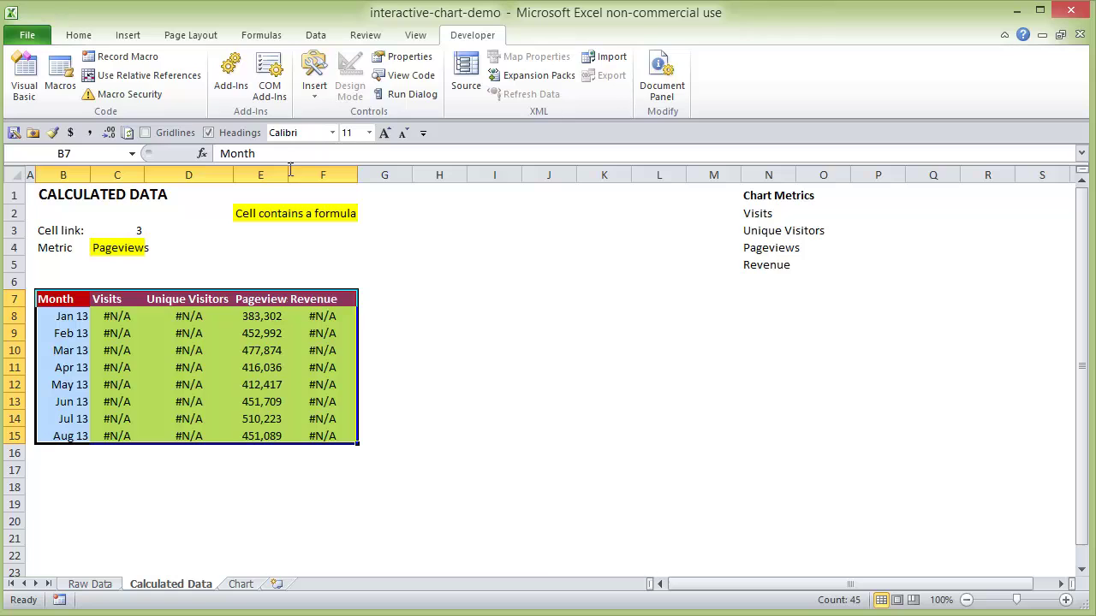
pyautogui.click(130, 36)
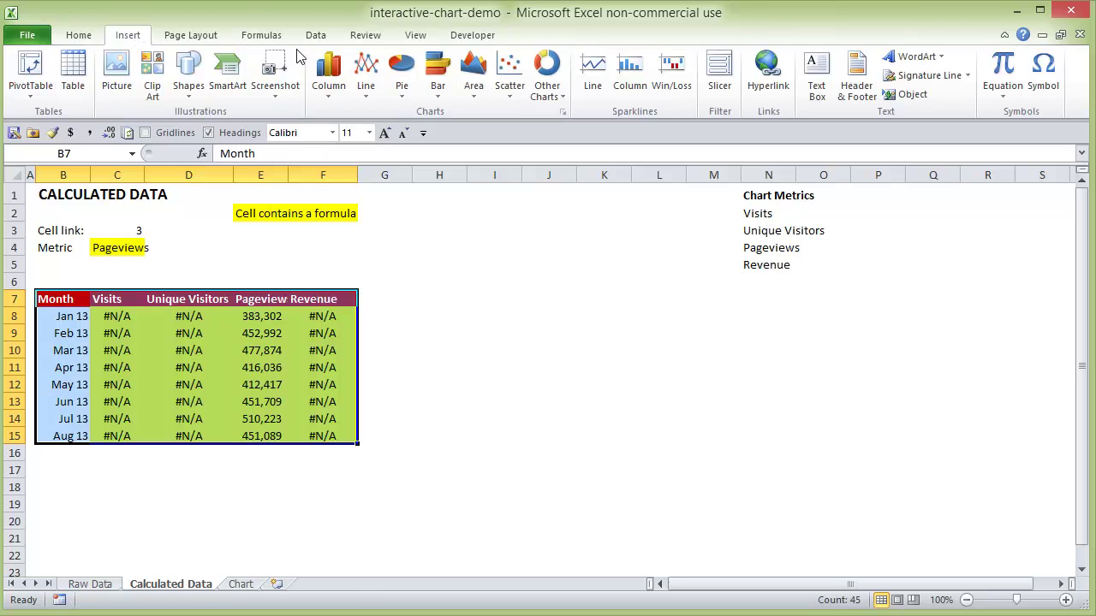
pyautogui.click(379, 74)
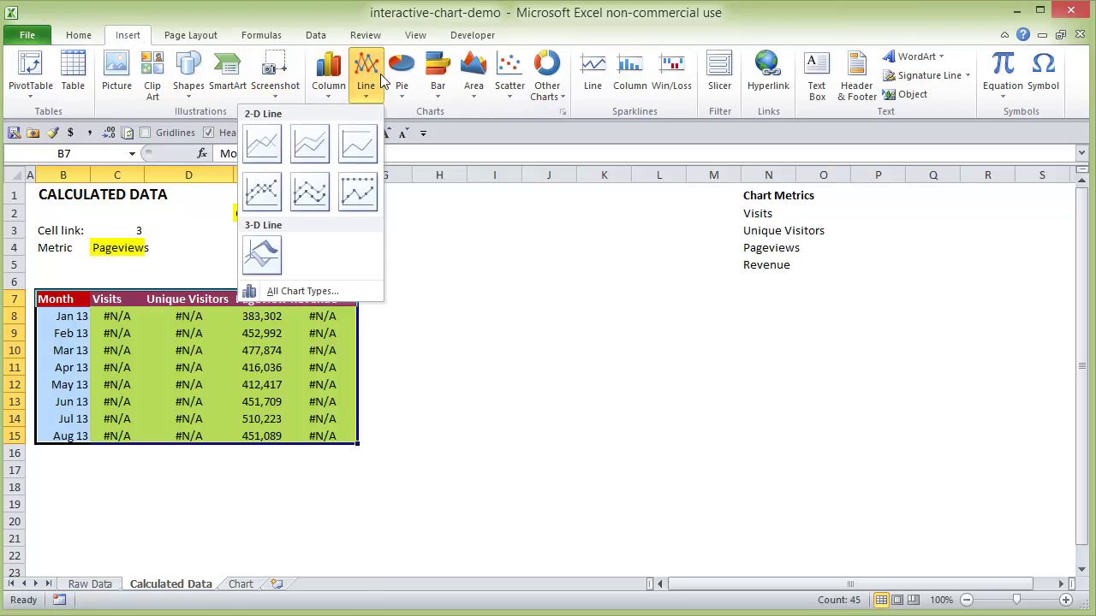
pyautogui.click(265, 142)
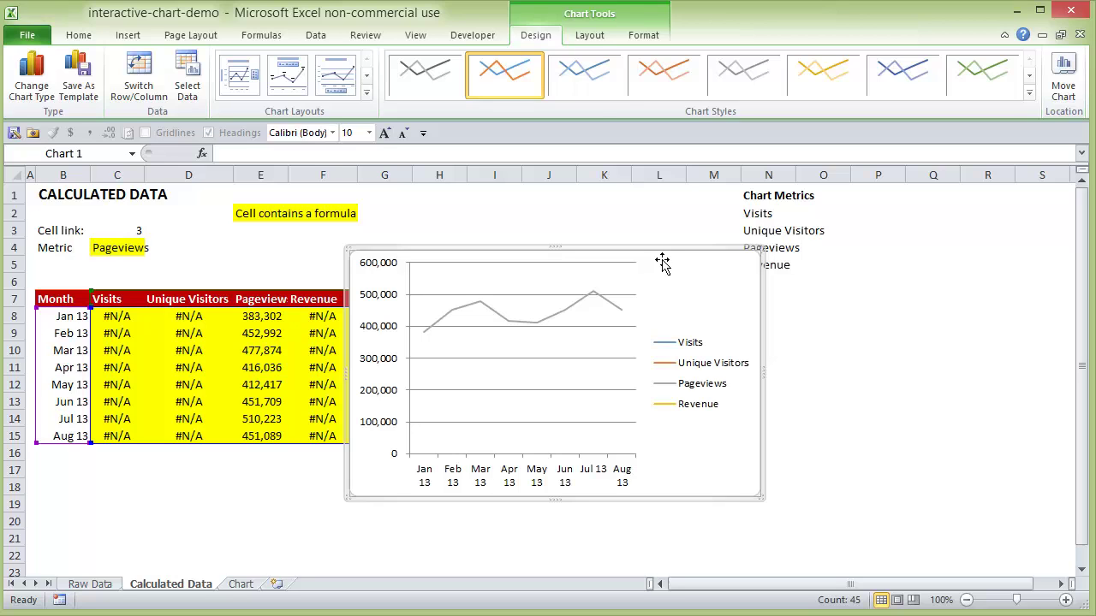
# Cut the line chart from Calculated Data and paste it at B6 on the Chart sheet
pyautogui.hotkey('ctrl', 'x')
pyautogui.click(240, 584)
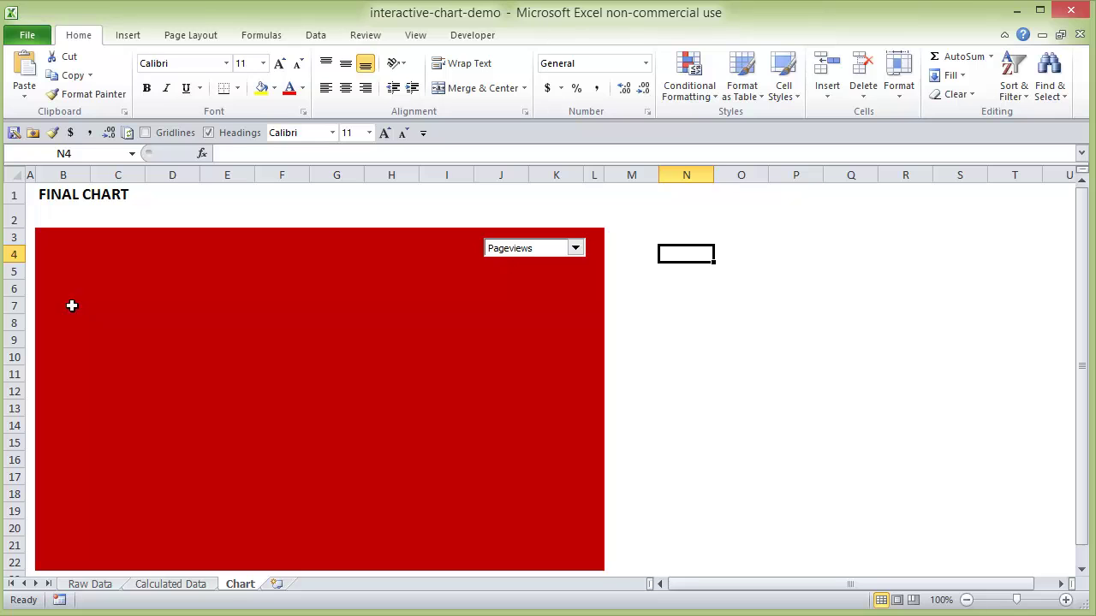
pyautogui.click(82, 293)
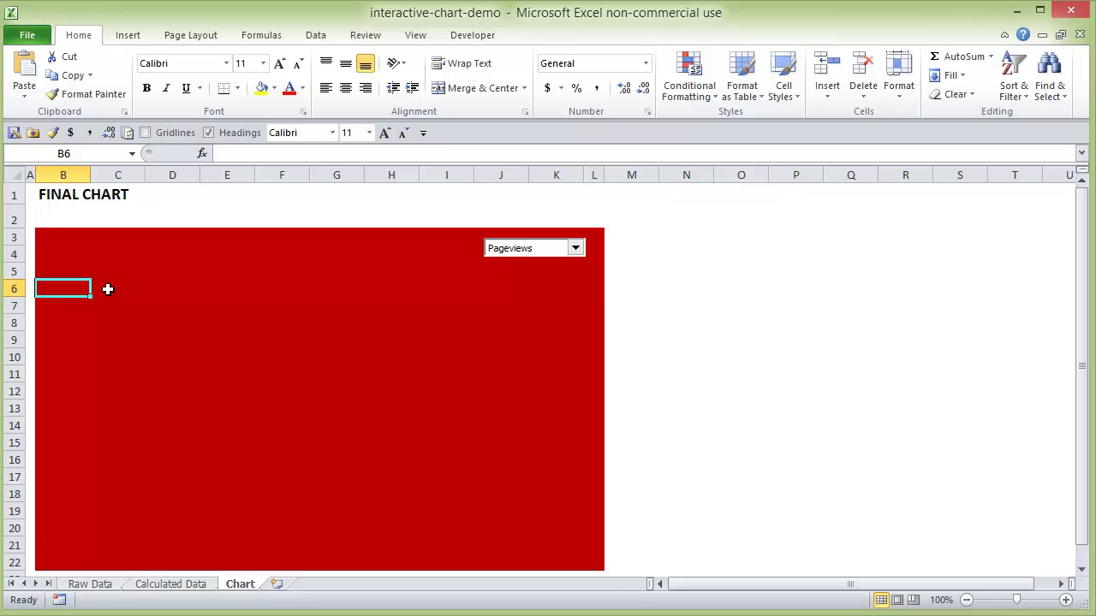
pyautogui.hotkey('ctrl', 'v')
# Position the chart inside the red area below the combo box and enlarge it to about B5:K21
pyautogui.moveTo(194, 282); pyautogui.dragTo(220, 274)
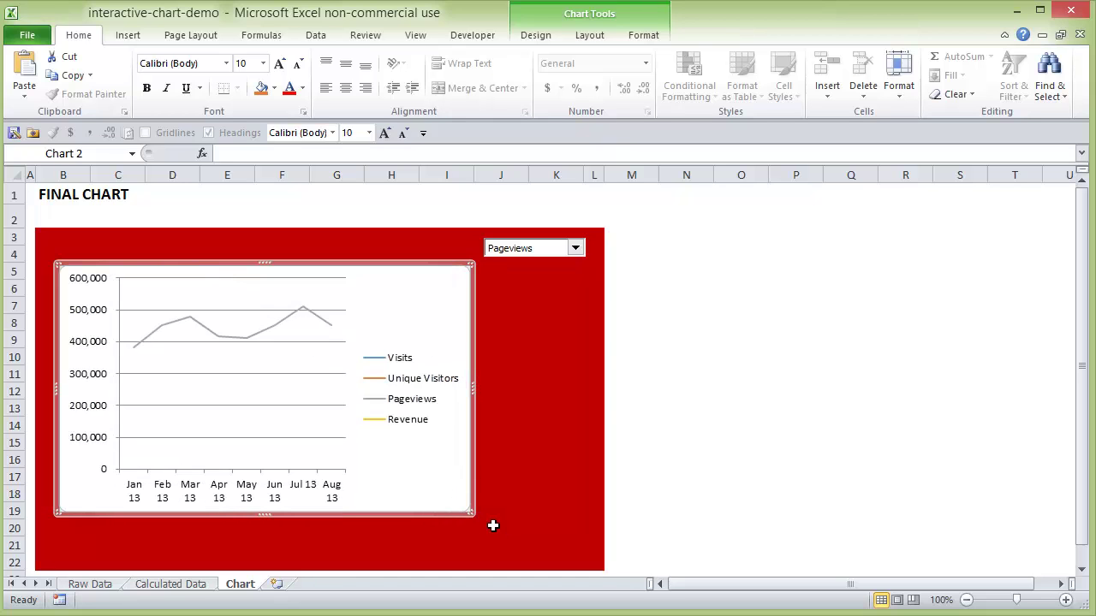
pyautogui.moveTo(476, 520); pyautogui.dragTo(589, 560)
pyautogui.click(701, 324)
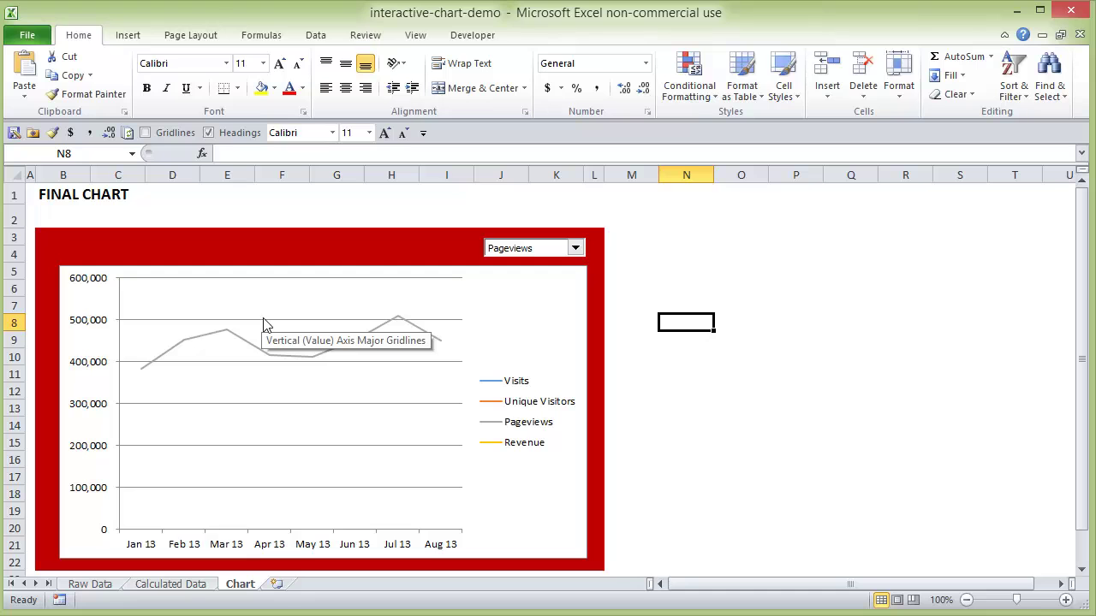
# Try deleting the chart's vertical axis major gridlines, and undo the deletion
pyautogui.click(285, 322)
pyautogui.press('Delete')
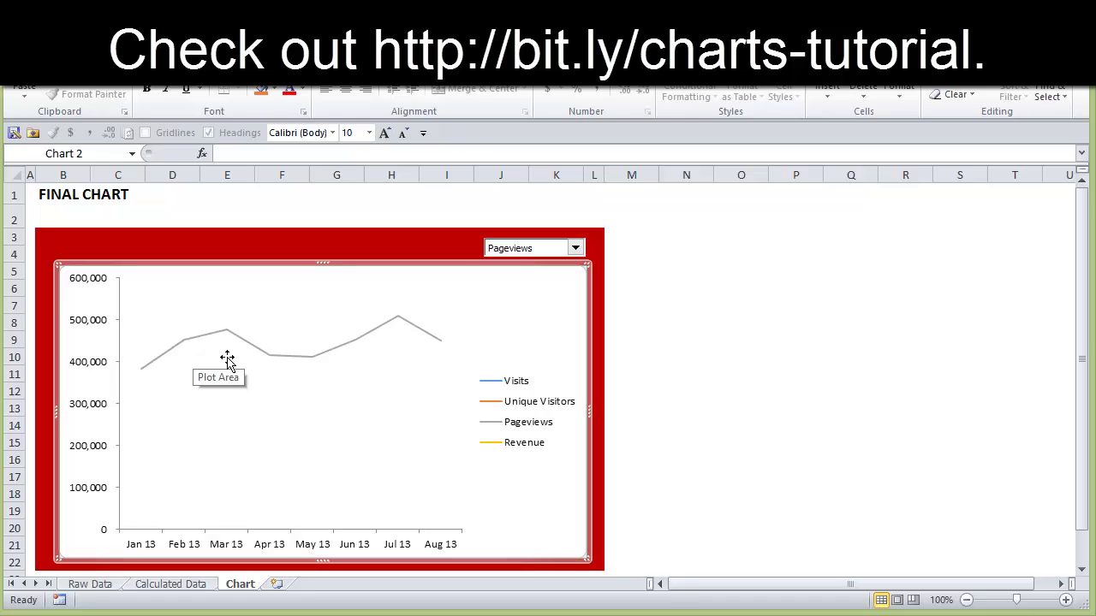
pyautogui.hotkey('ctrl', 'z')
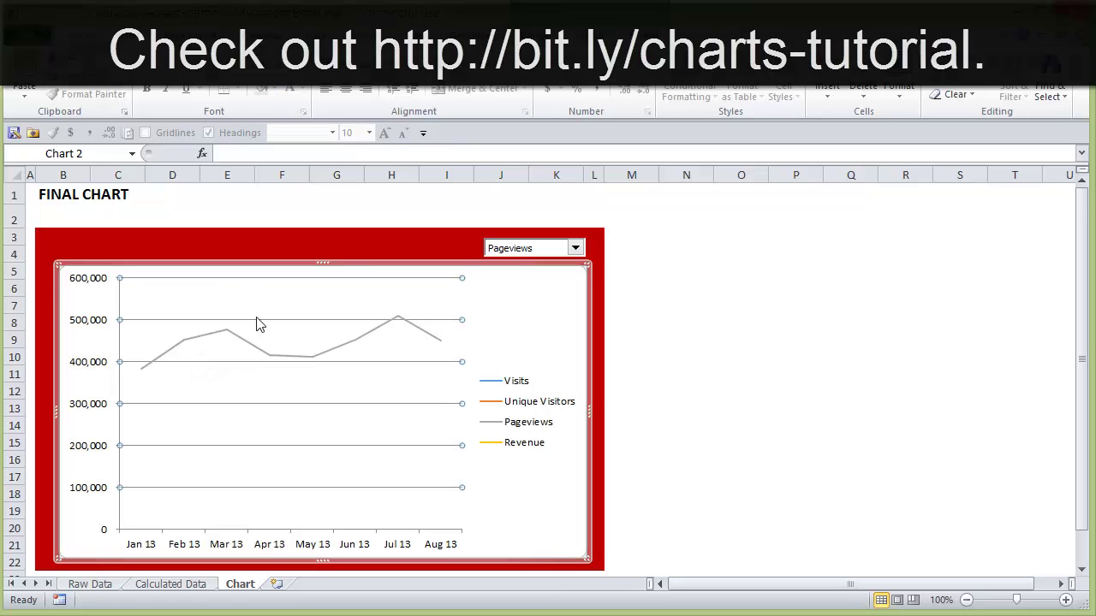
# Format the chart's major gridlines as a solid line in a light gray theme color
pyautogui.doubleClick(257, 321)
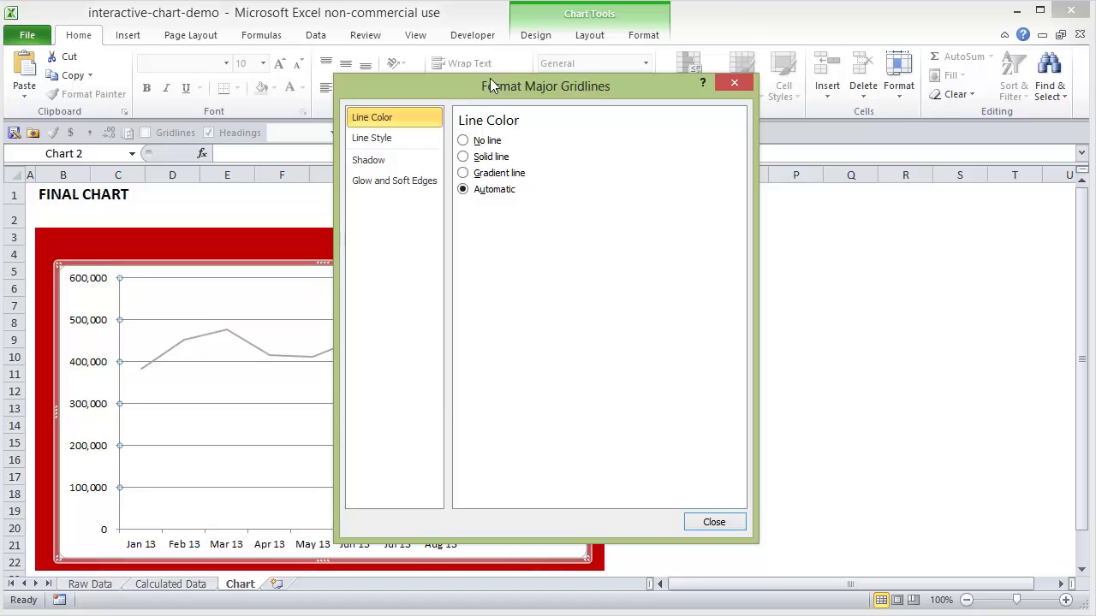
pyautogui.moveTo(509, 88); pyautogui.dragTo(840, 95)
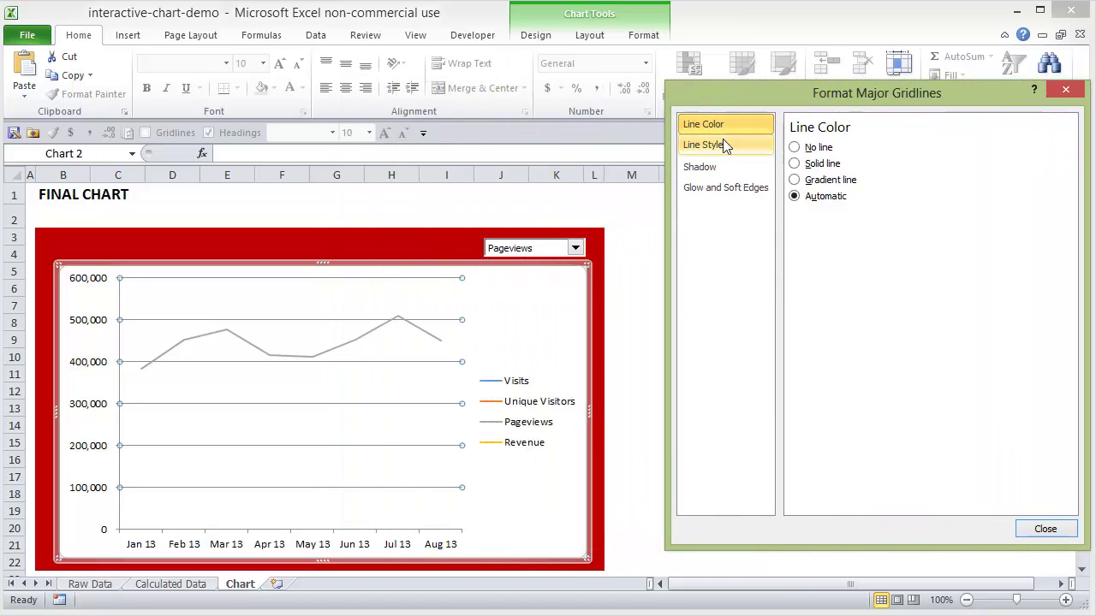
pyautogui.click(799, 165)
pyautogui.click(857, 219)
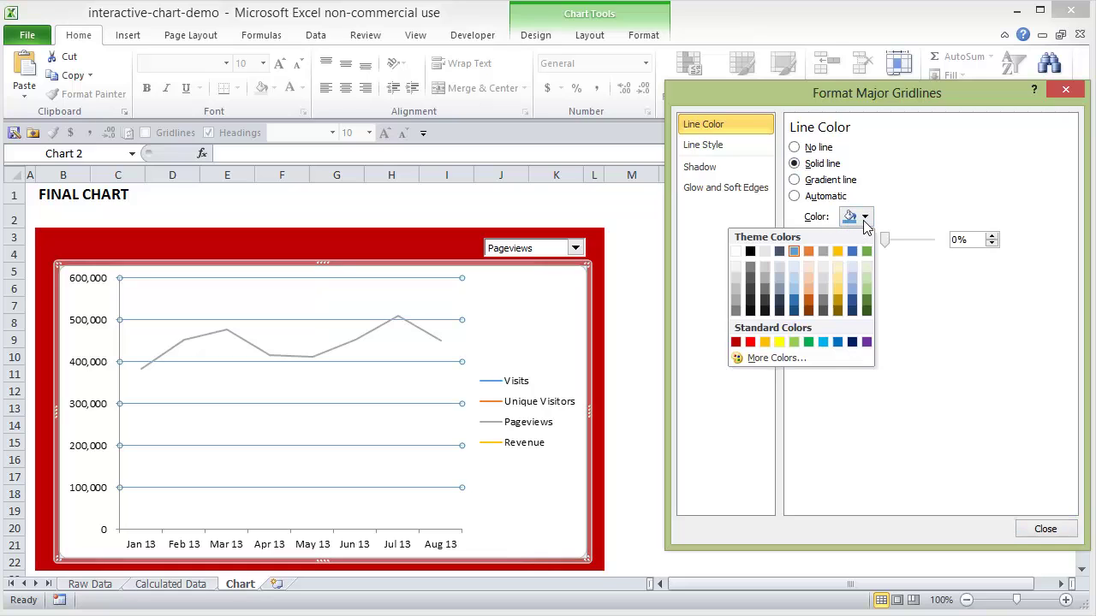
pyautogui.click(738, 280)
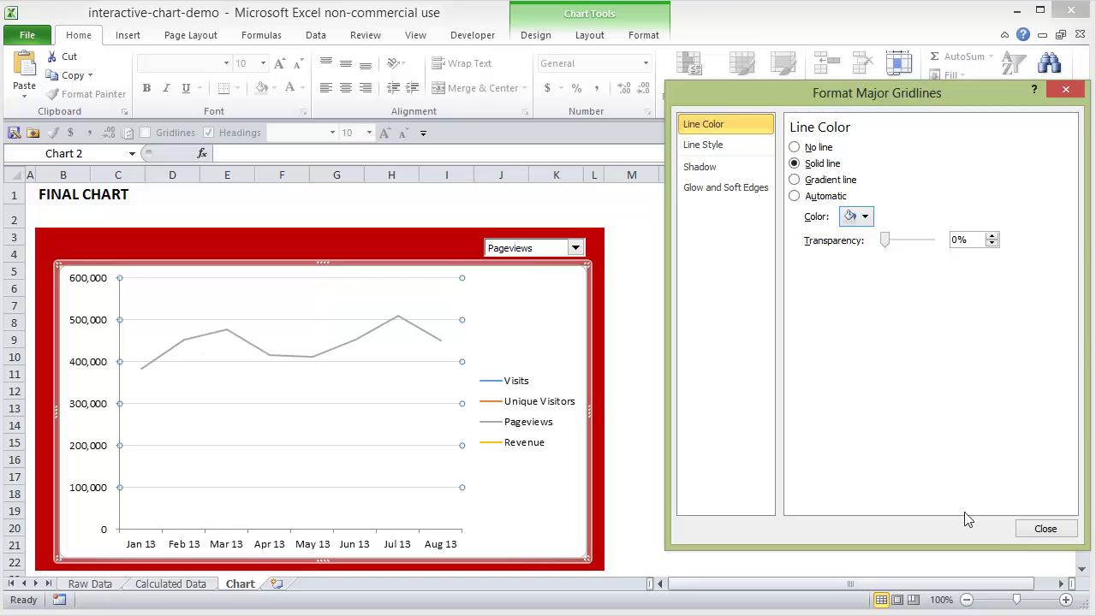
pyautogui.click(1043, 530)
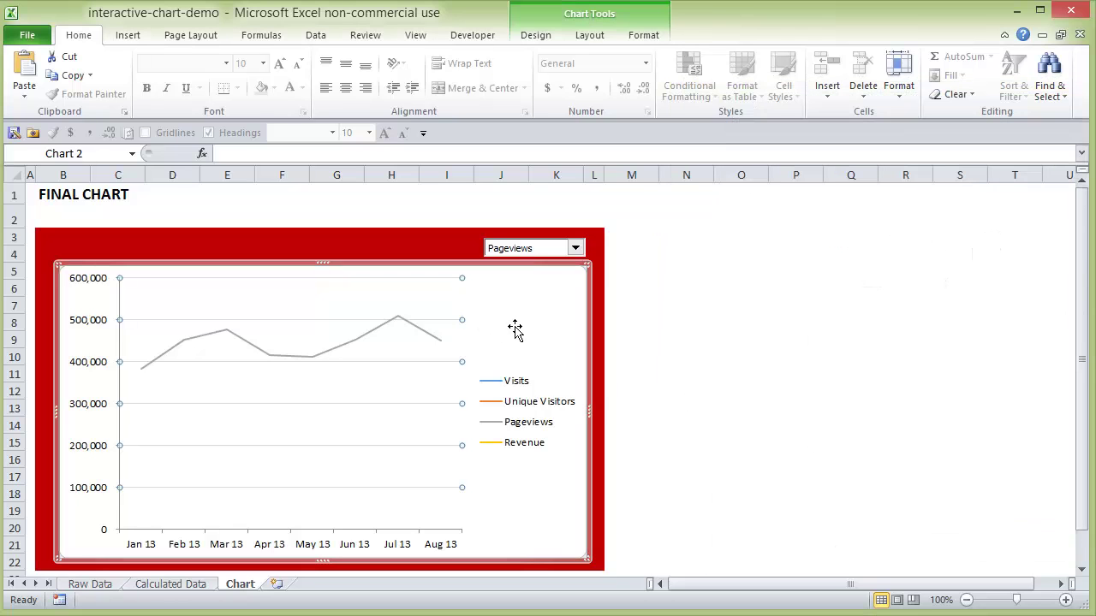
pyautogui.click(514, 329)
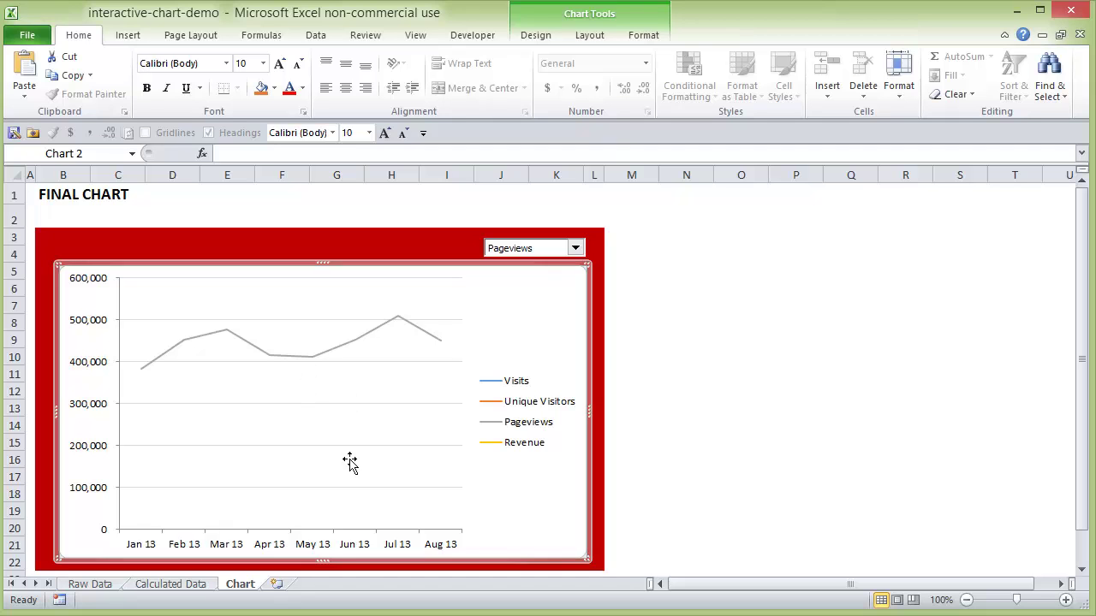
# Place the chart legend at the bottom and increase its font size to 11
pyautogui.click(518, 403)
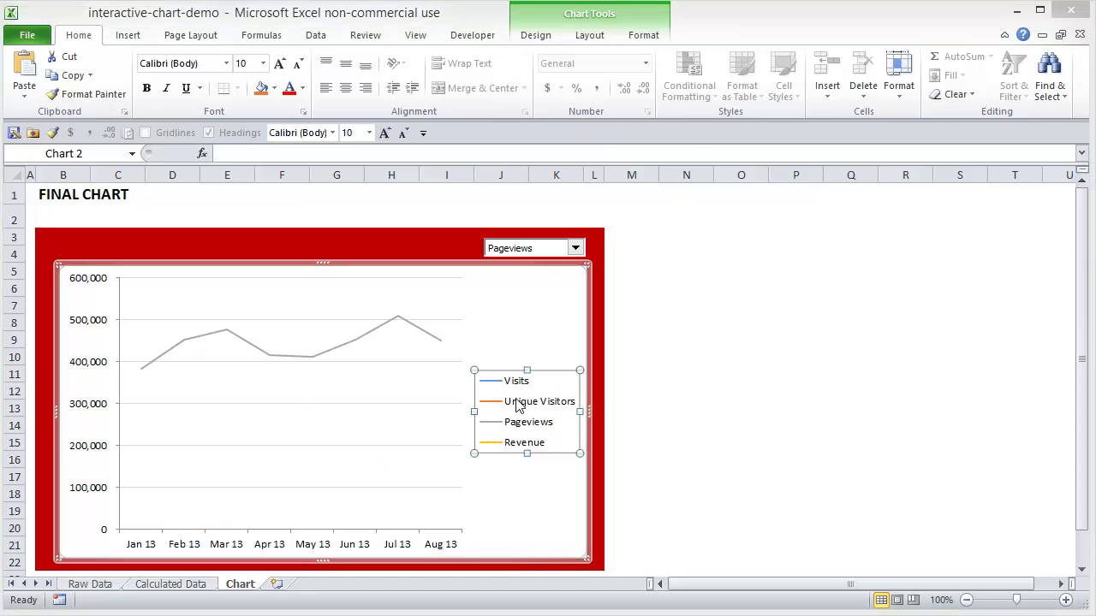
pyautogui.doubleClick(517, 406)
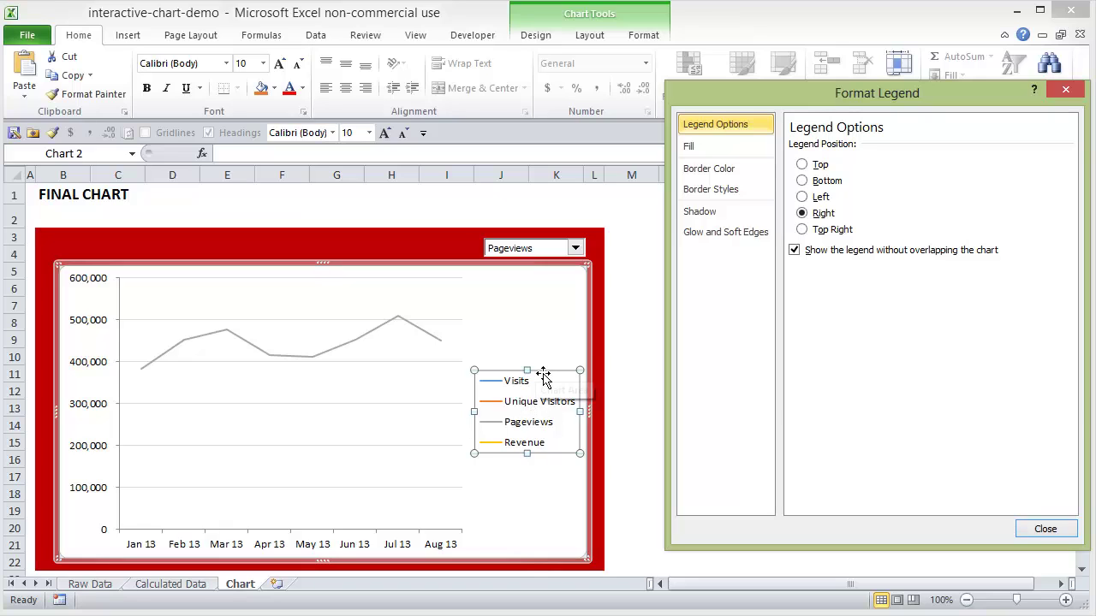
pyautogui.click(802, 183)
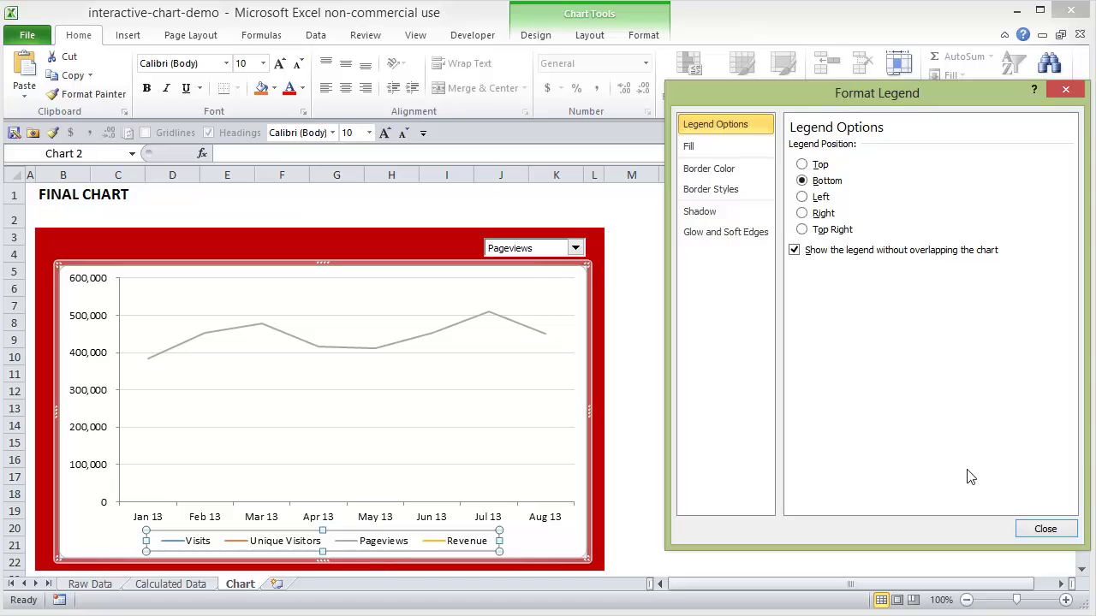
pyautogui.click(1046, 529)
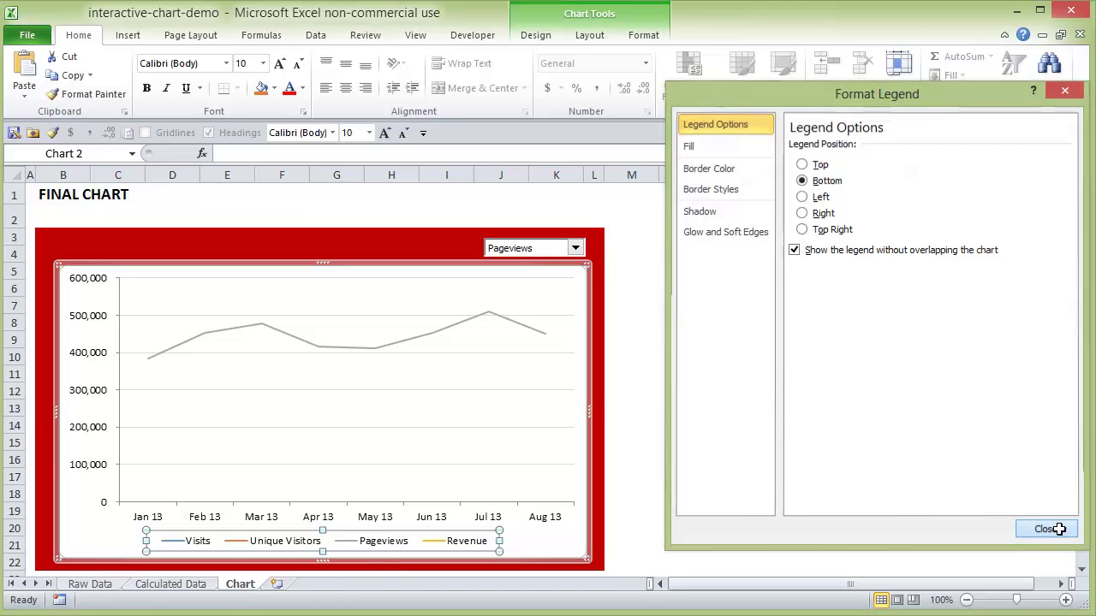
pyautogui.click(369, 132)
pyautogui.click(387, 135)
pyautogui.click(386, 135)
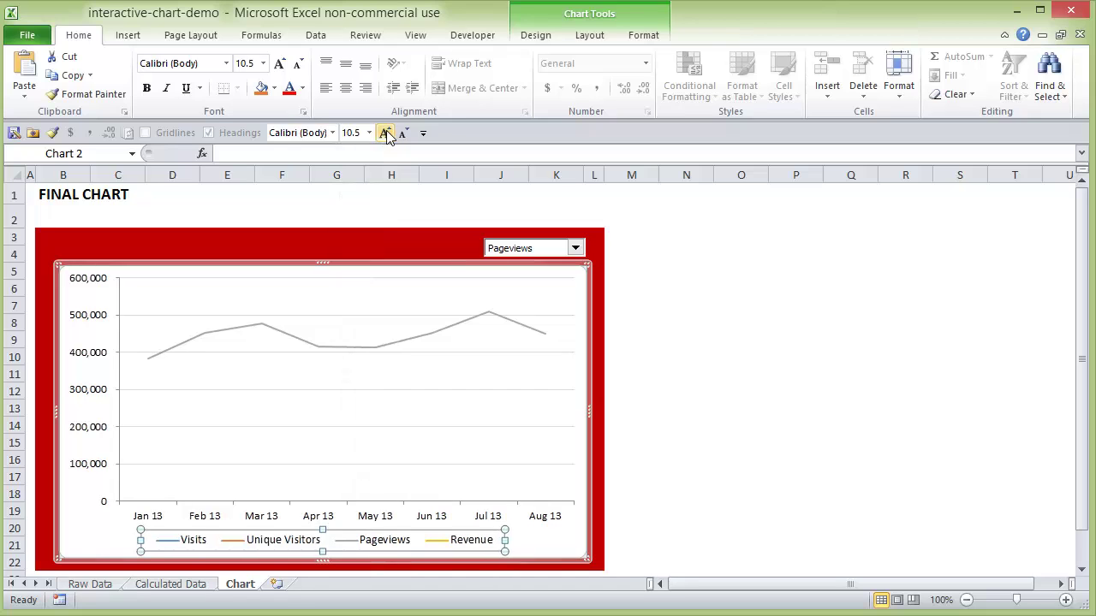
pyautogui.click(386, 135)
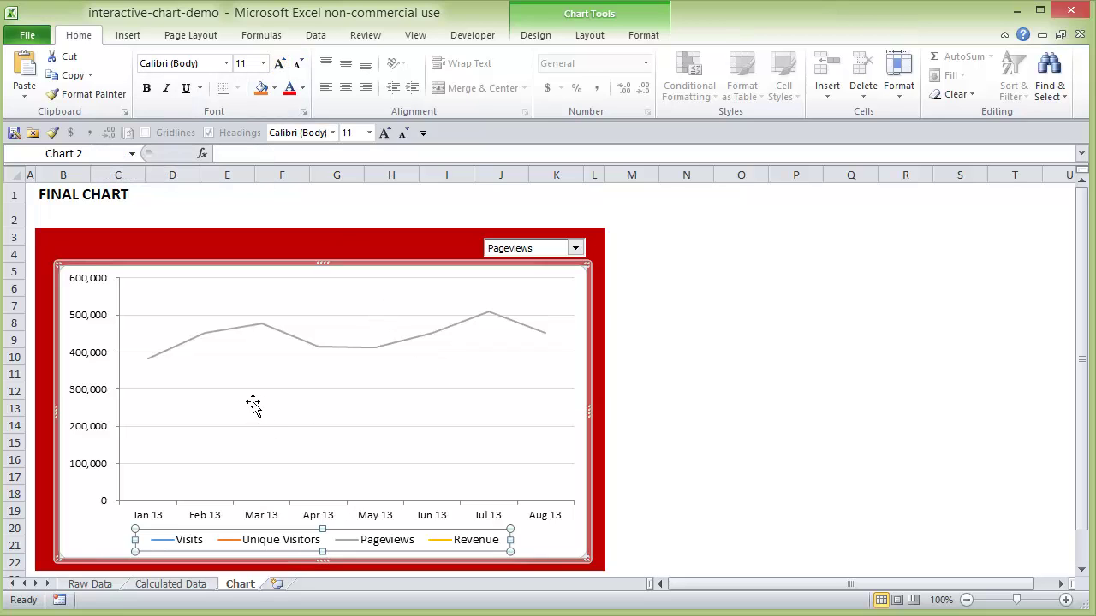
# Examine the line color options for the Pageviews data series without changing them
pyautogui.moveTo(191, 344)
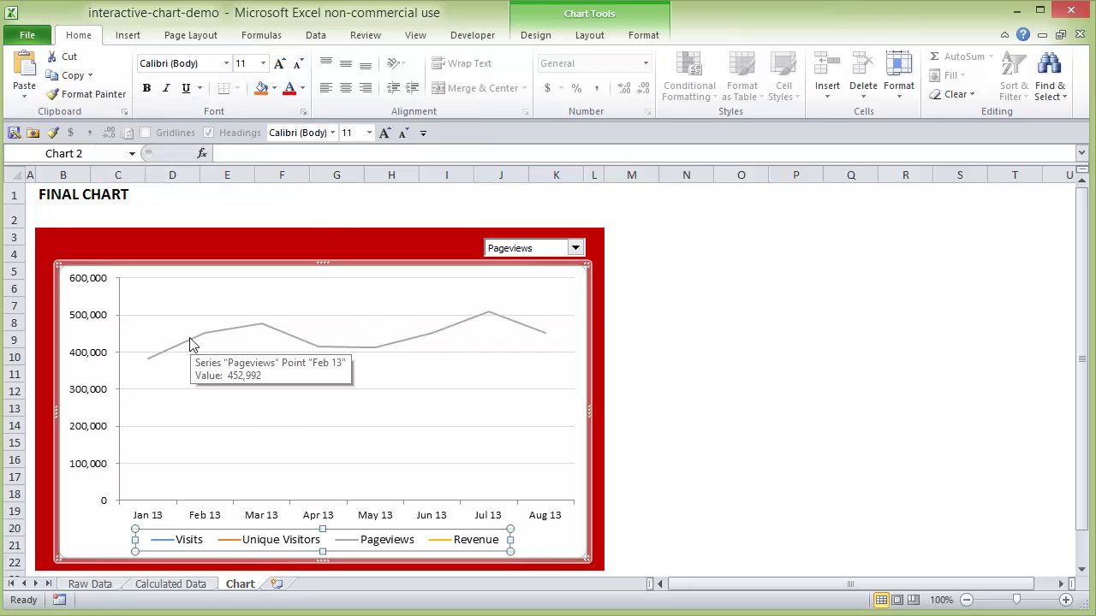
pyautogui.click(192, 345)
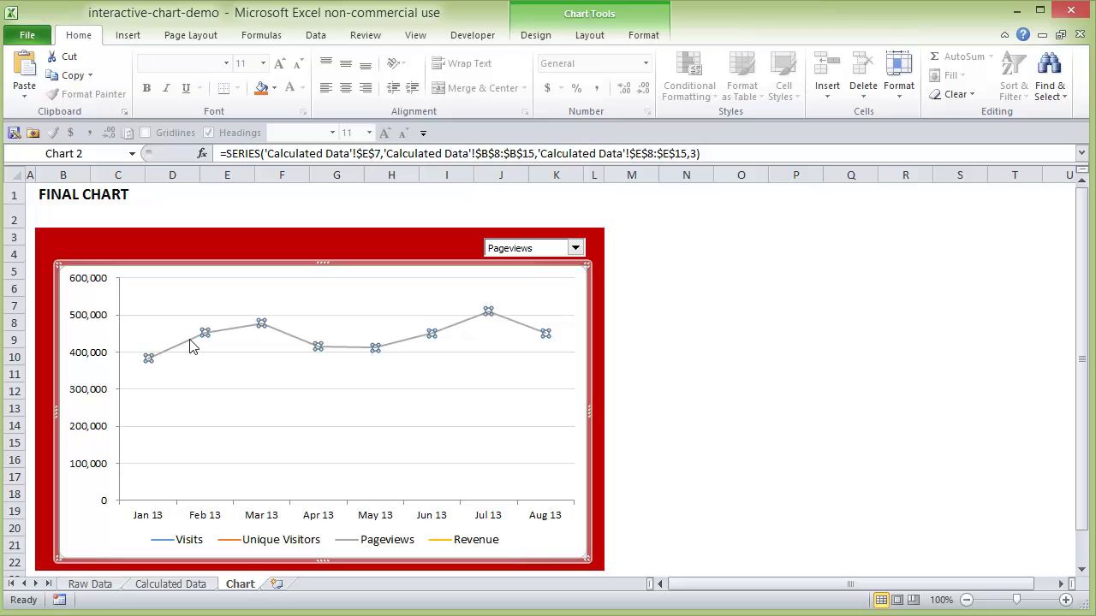
pyautogui.click(250, 552)
pyautogui.click(310, 351)
pyautogui.hotkey('ctrl', '1')
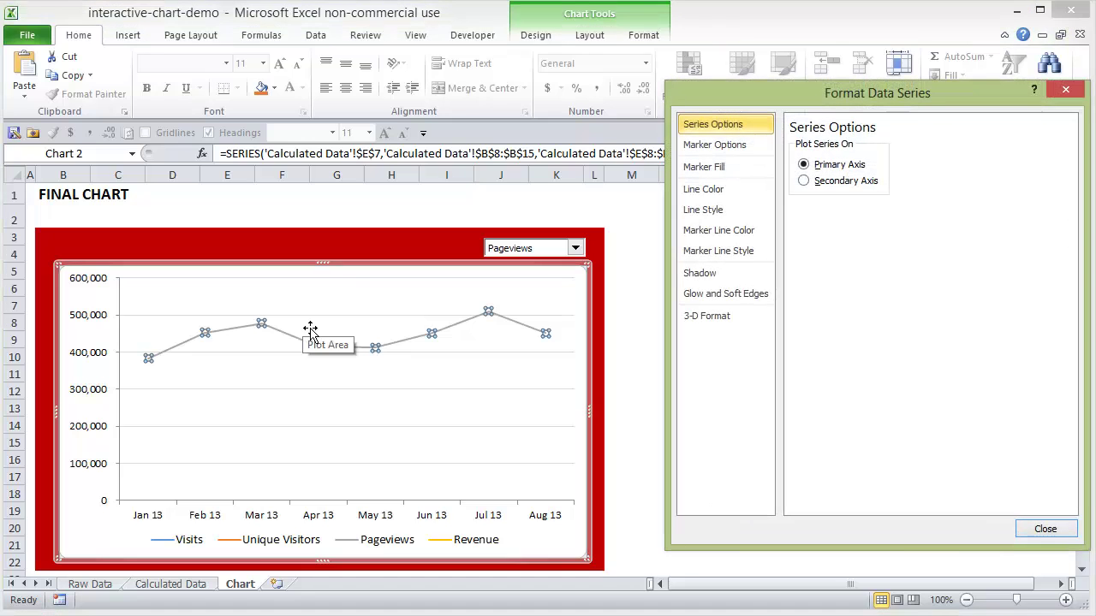
pyautogui.click(729, 188)
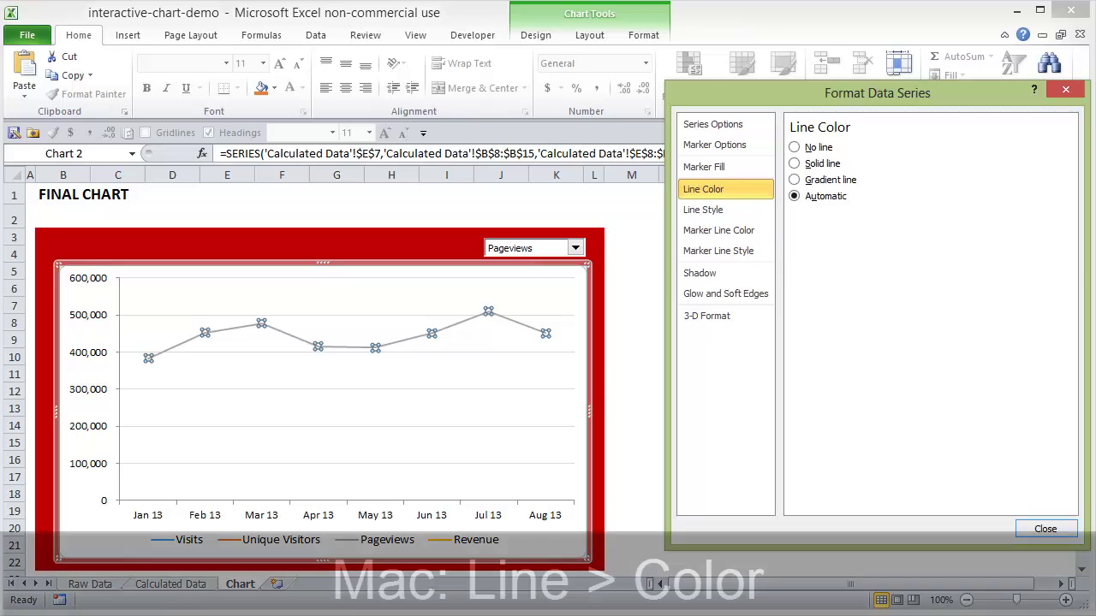
pyautogui.click(1043, 526)
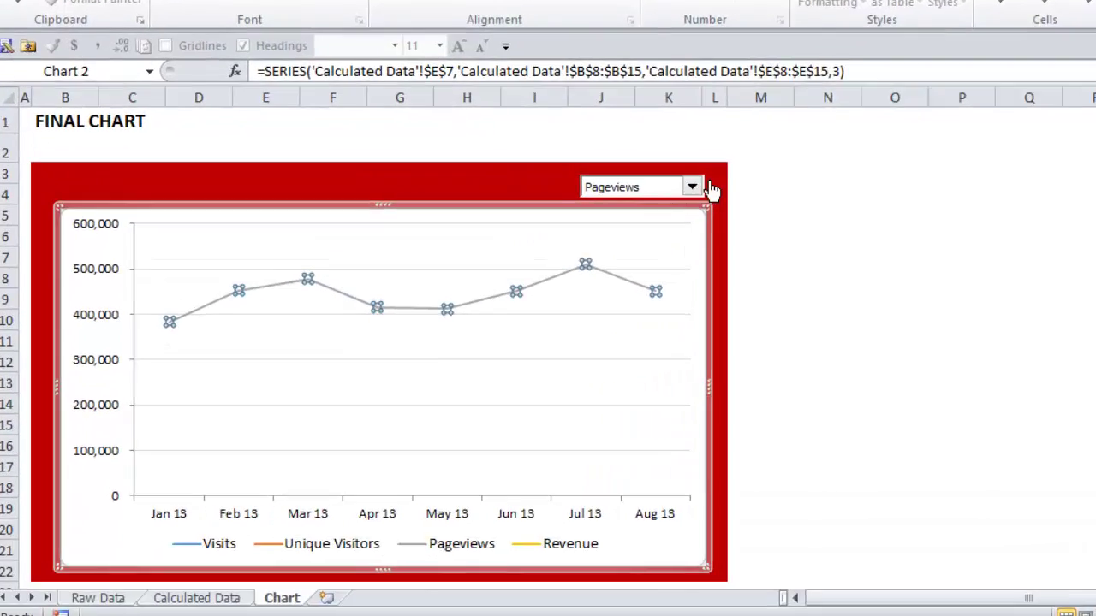
# Test the interactive chart by choosing Visits, Unique Visitors, Pageviews and Revenue in turn from the combo box
pyautogui.click(578, 248)
pyautogui.click(863, 119)
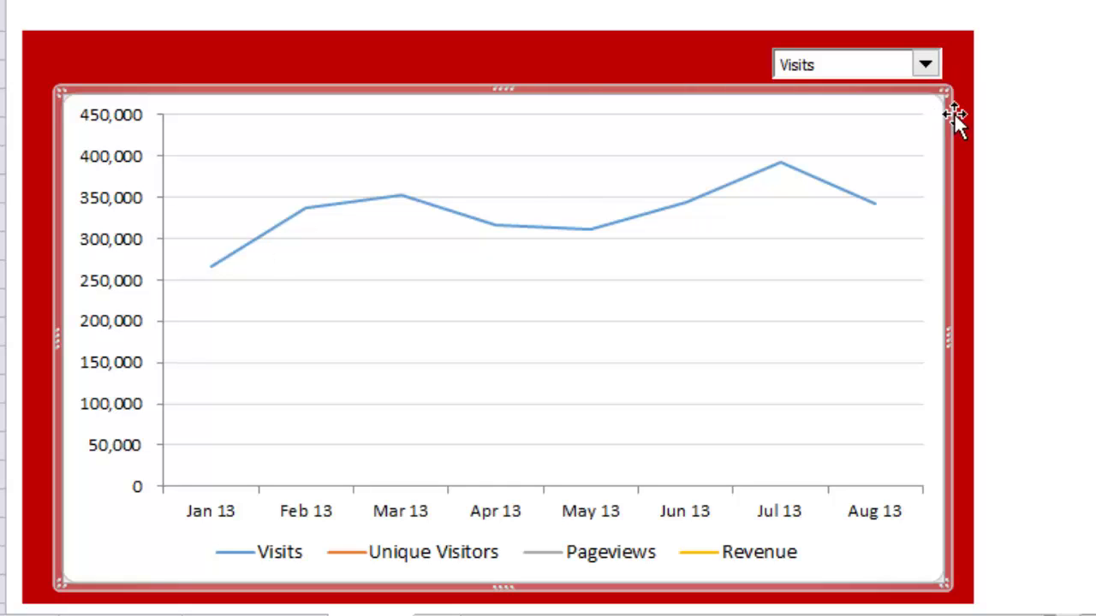
pyautogui.click(443, 67)
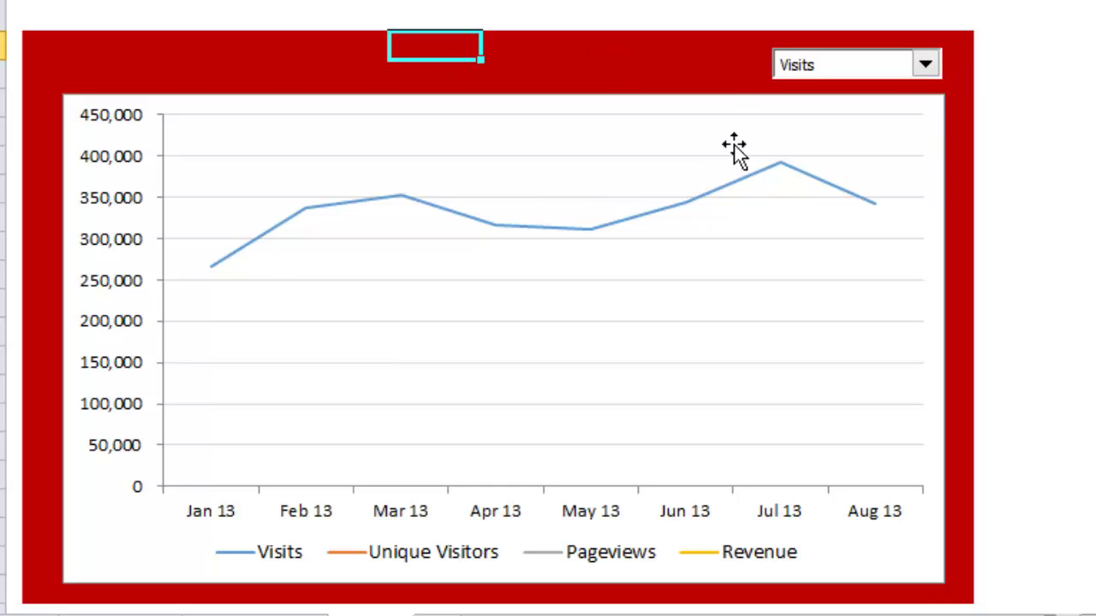
pyautogui.click(926, 73)
pyautogui.click(908, 109)
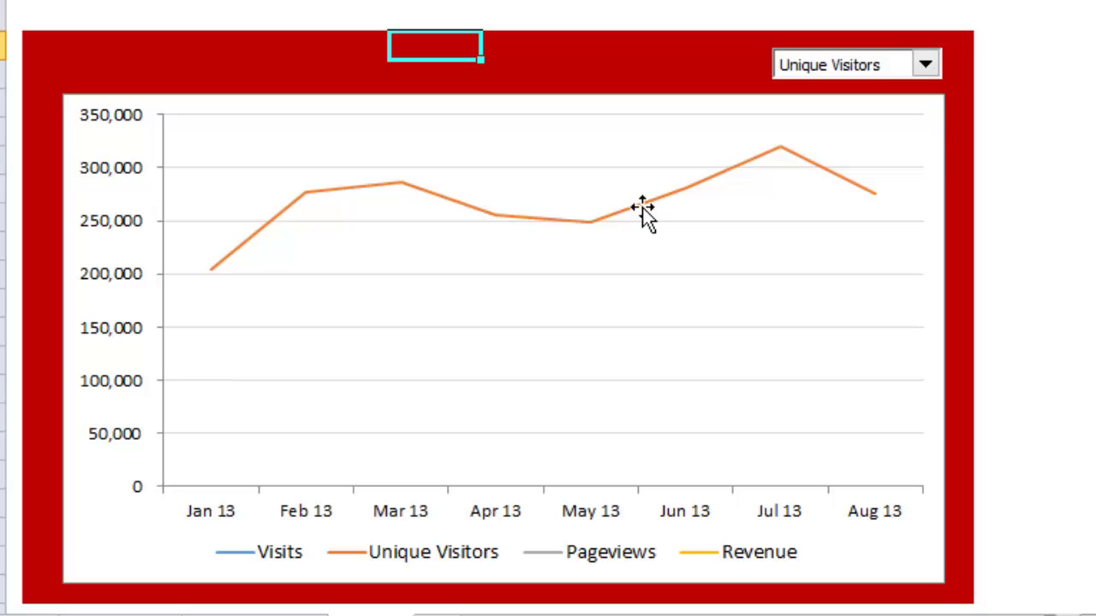
pyautogui.click(935, 67)
pyautogui.click(895, 128)
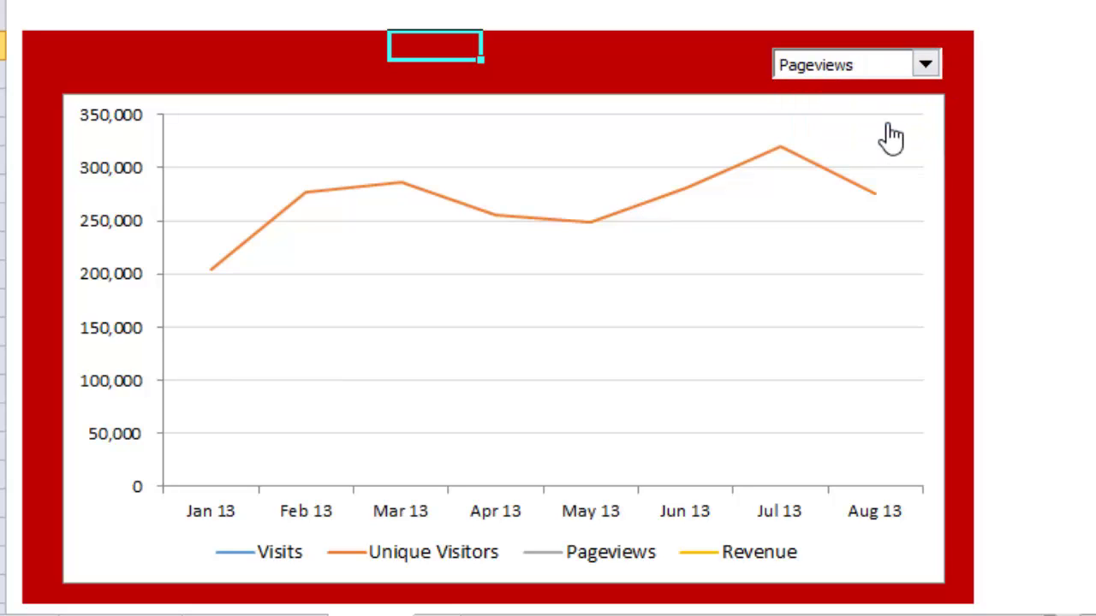
pyautogui.click(927, 67)
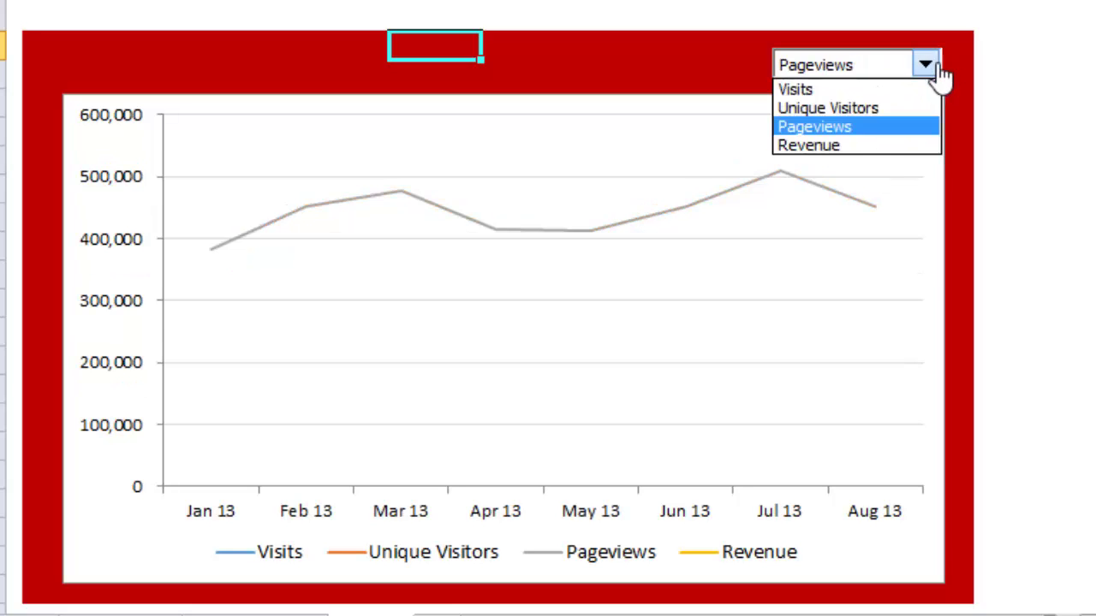
pyautogui.click(859, 147)
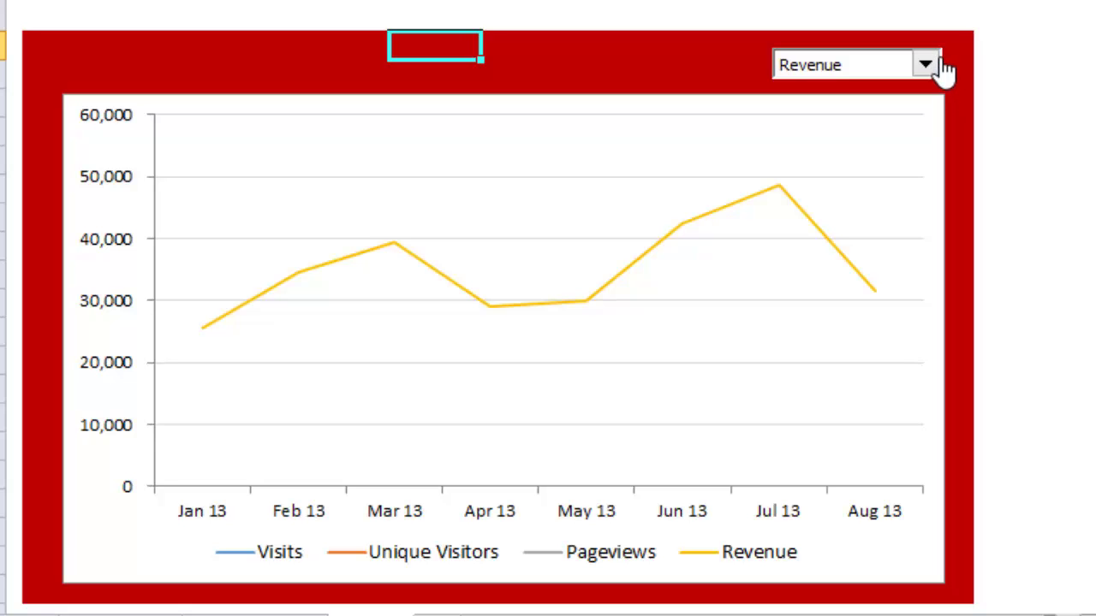